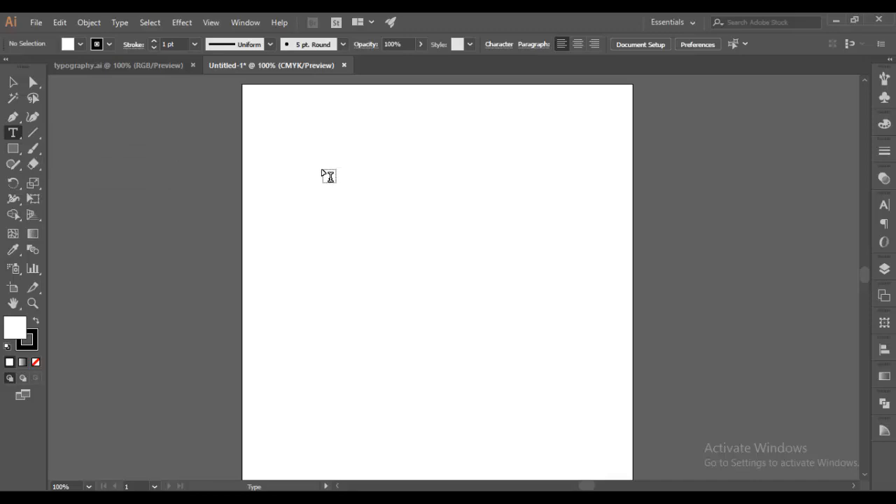
Try out point text by enlarging a placeholder line to about 24 pt, and delete it.
click(337, 174)
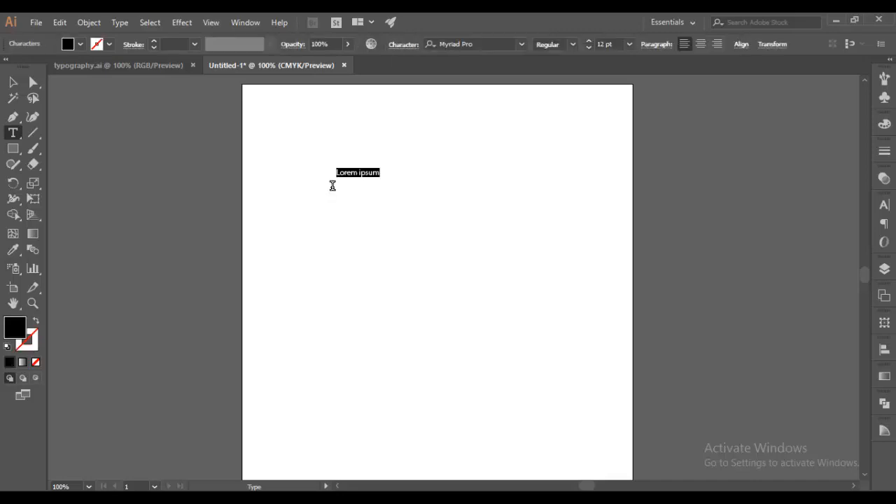
click(7, 82)
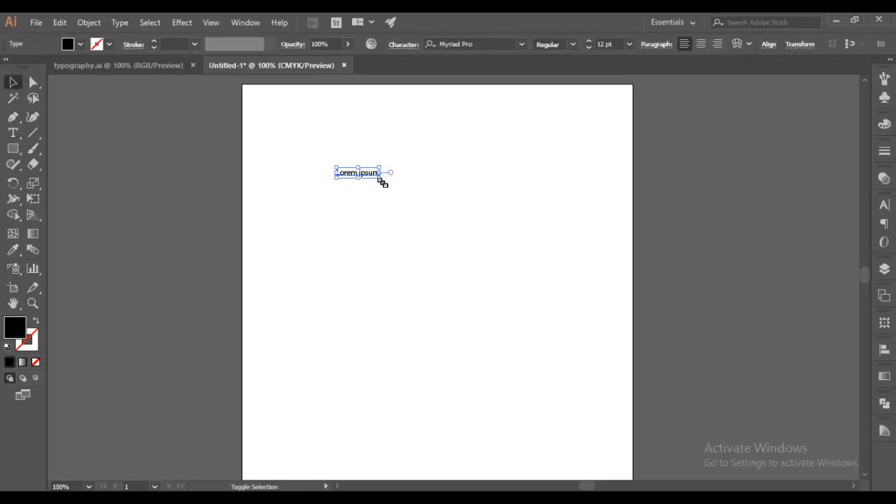
drag(382, 180, 425, 189)
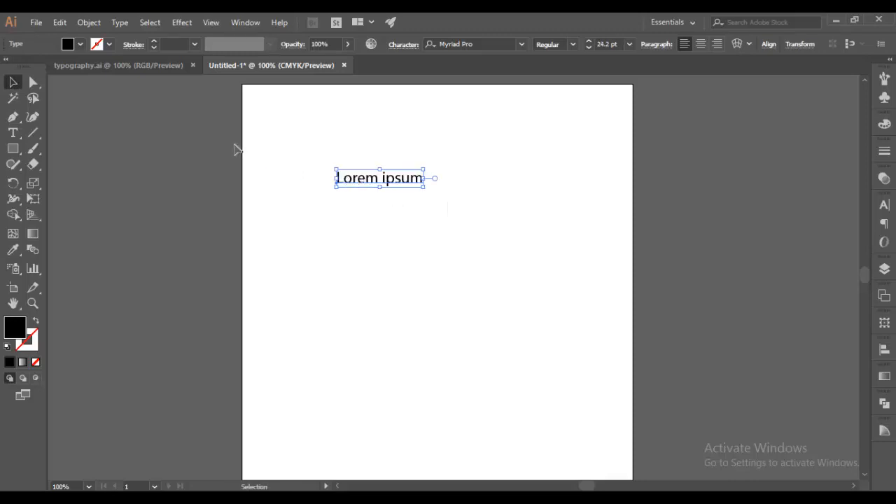
key(Delete)
Create an area text box with placeholder paragraphs across the upper part of the artboard.
key(t)
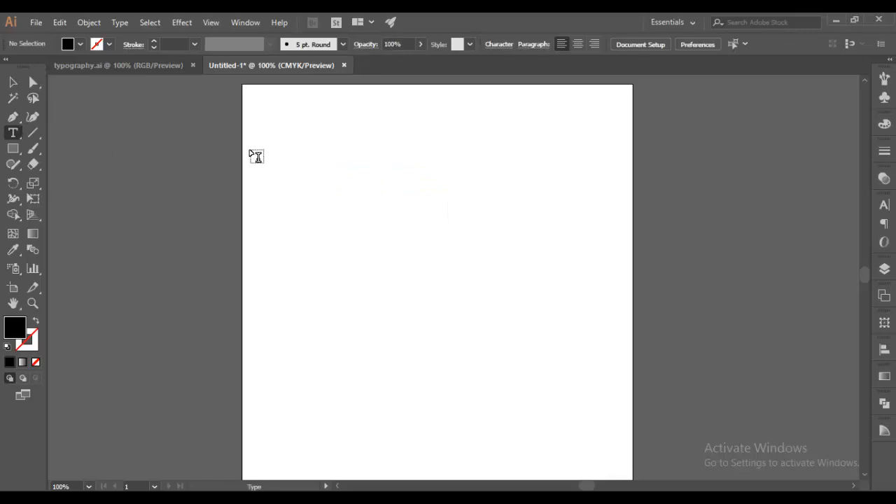
drag(271, 103, 585, 192)
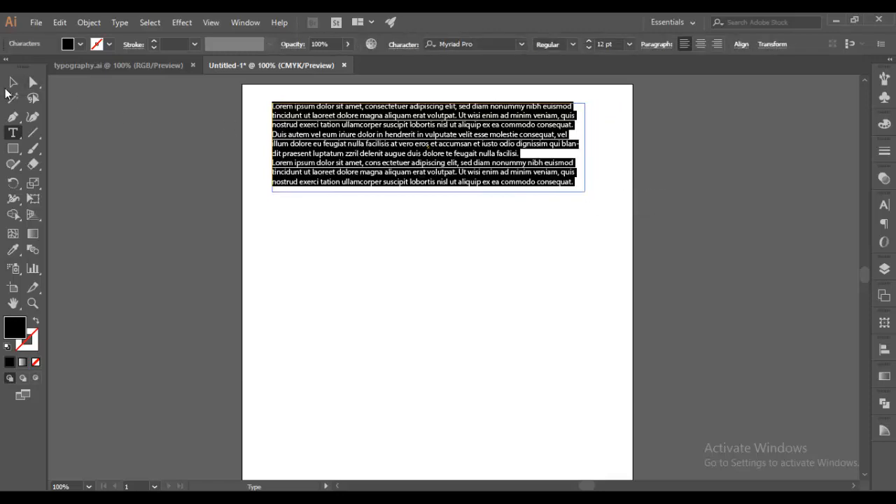
click(12, 83)
click(332, 225)
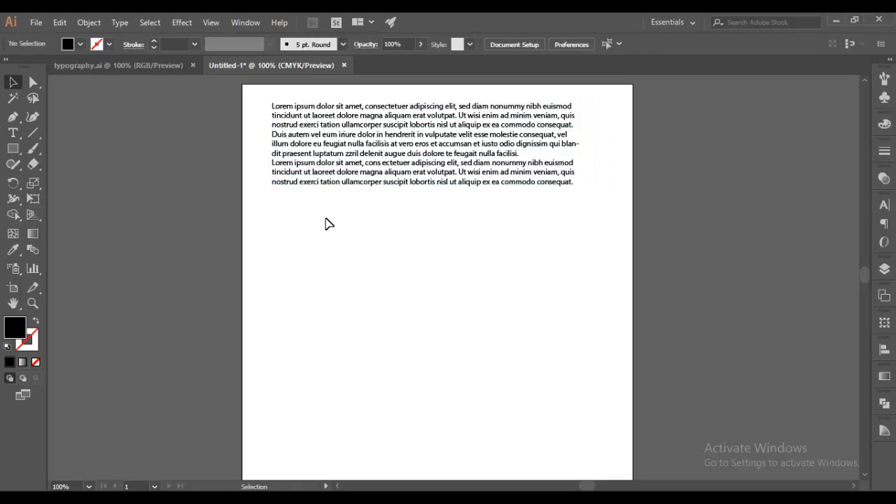
Replace all the placeholder paragraphs in the area text box with "riti ruetire iturei tueiutierutireuiot".
click(12, 133)
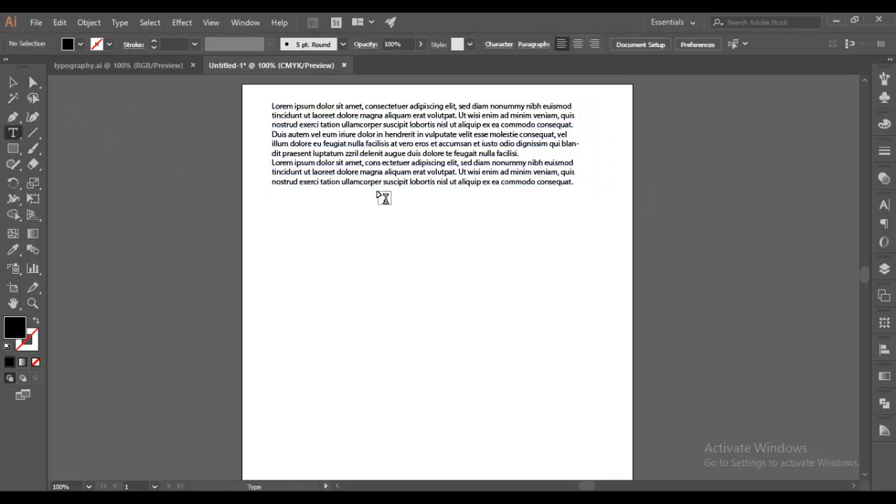
click(386, 181)
key(ctrl+a)
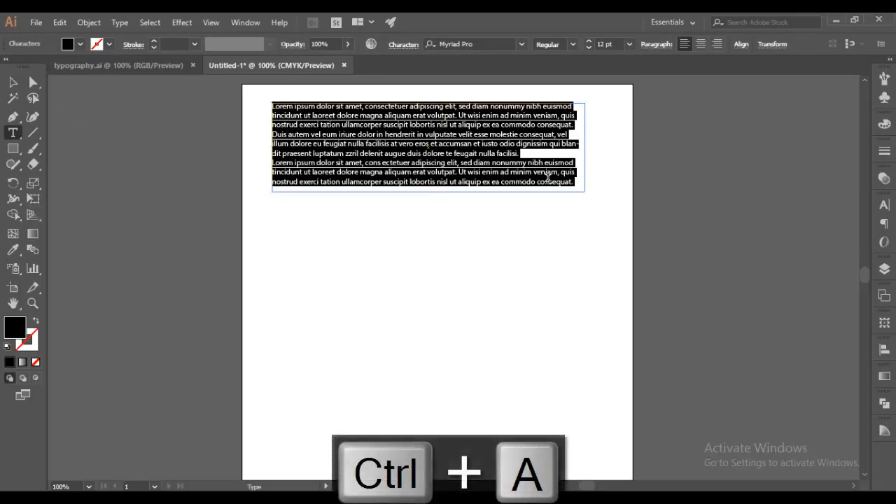
text(riti ruetire iturei tueiutierutireuiot)
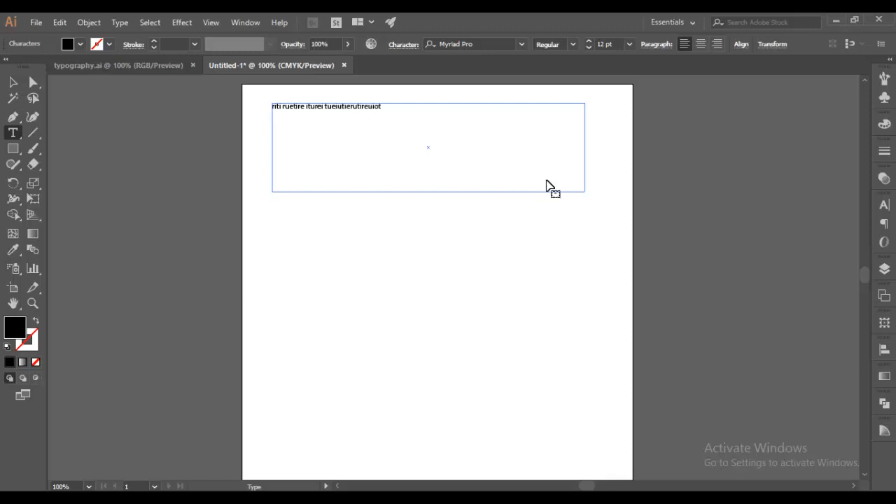
Delete the area text box from the artboard.
key(ctrl+a)
click(12, 82)
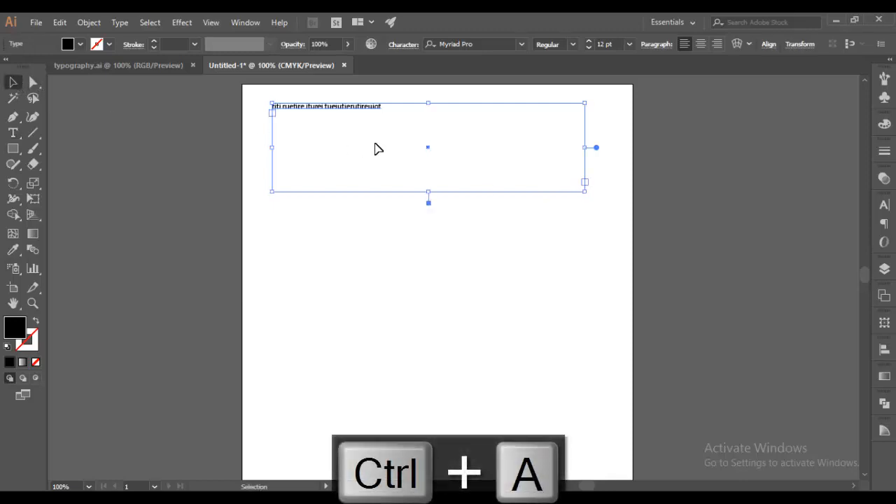
key(Delete)
Add a line of point text near the top of the artboard and change its wording to "Sample Text".
click(13, 132)
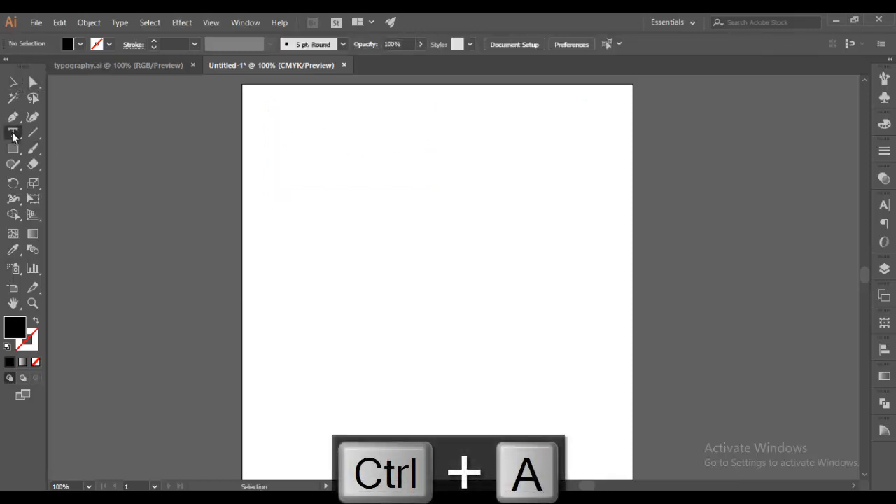
click(323, 134)
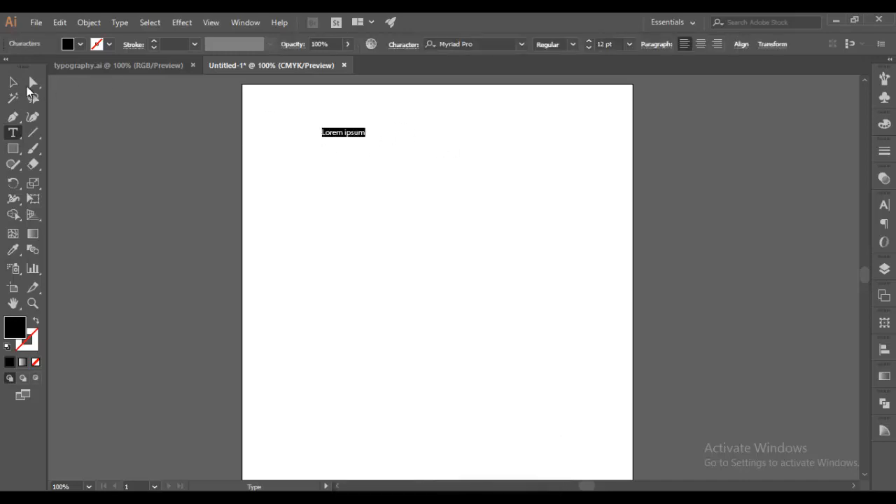
key(Escape)
click(13, 132)
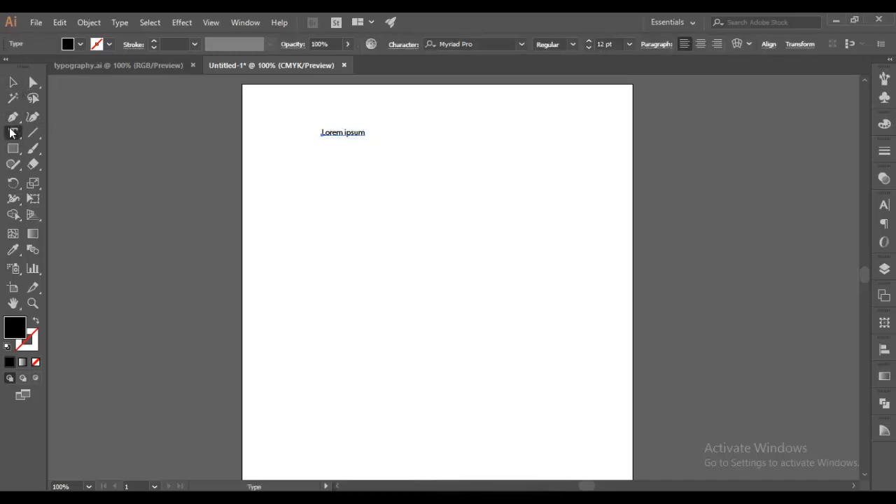
click(333, 133)
key(ctrl+a)
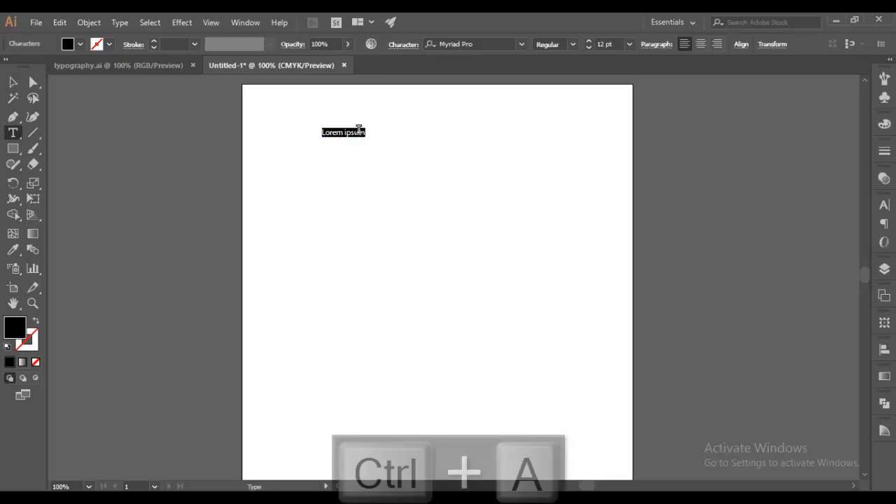
text(Sample Text)
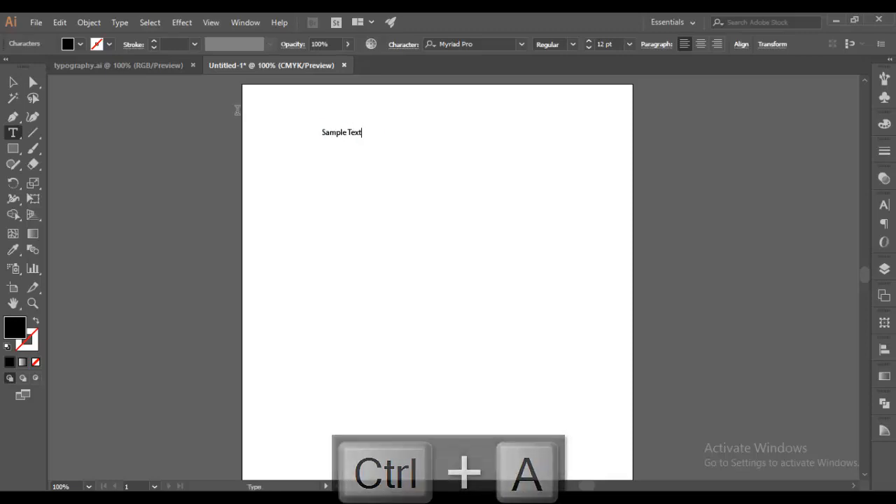
click(13, 82)
Enlarge the "Sample Text" line to about 24 pt and move it down and to the right on the artboard.
key(ctrl)
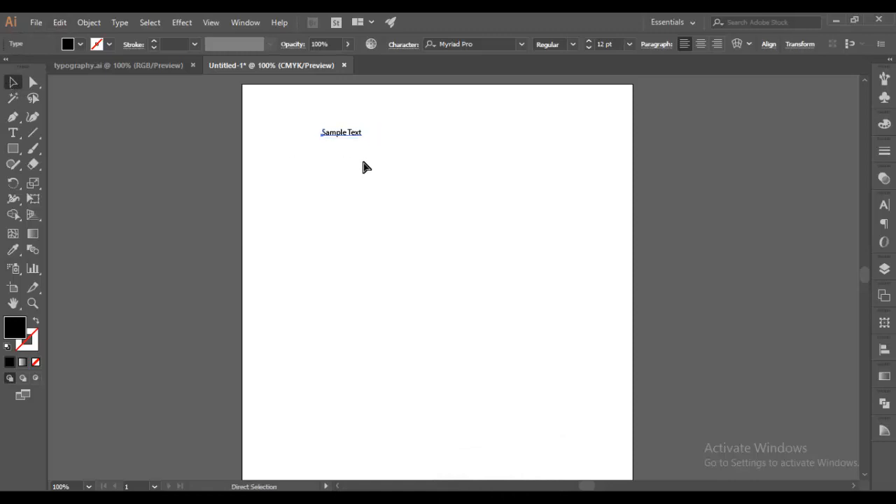
key(ctrl+equal)
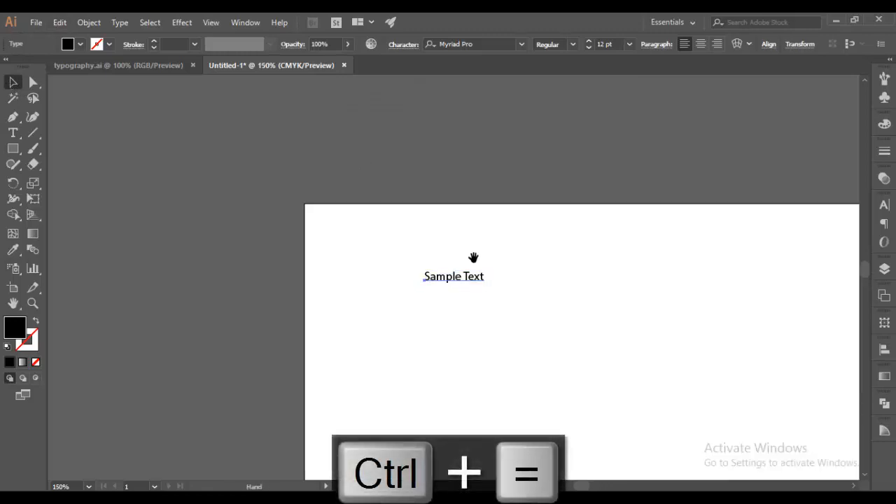
drag(521, 248, 383, 162)
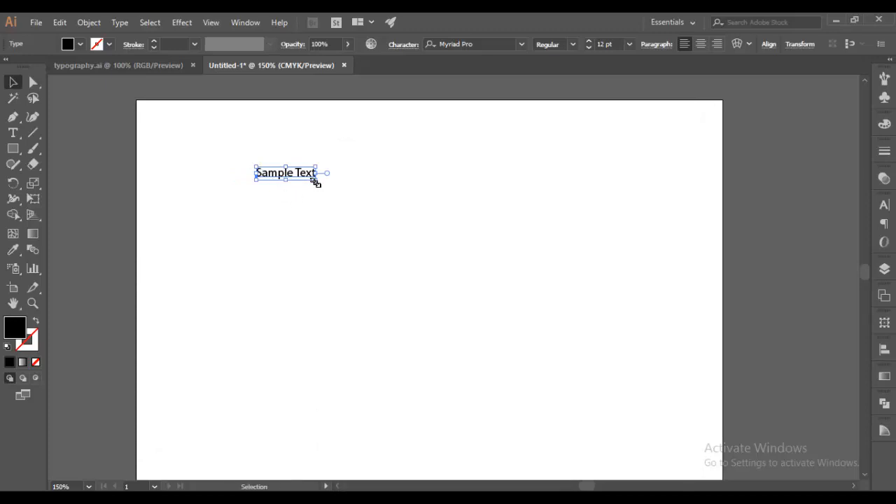
drag(315, 183, 364, 202)
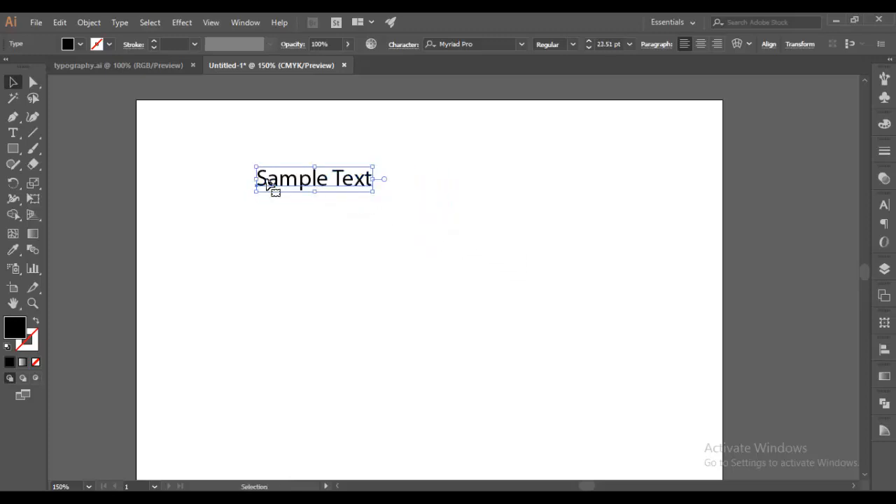
drag(300, 183, 389, 245)
click(294, 210)
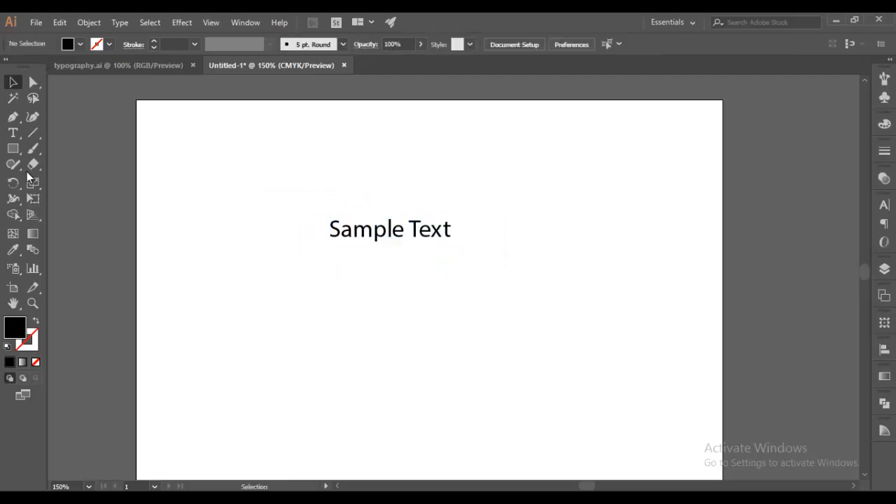
Draw a rectangle around the "Sample Text" line and give it no fill and a black stroke.
click(17, 149)
mouse_move(291, 195)
mouse_down()
mouse_move(436, 266)
mouse_move(509, 280)
mouse_up()
click(12, 82)
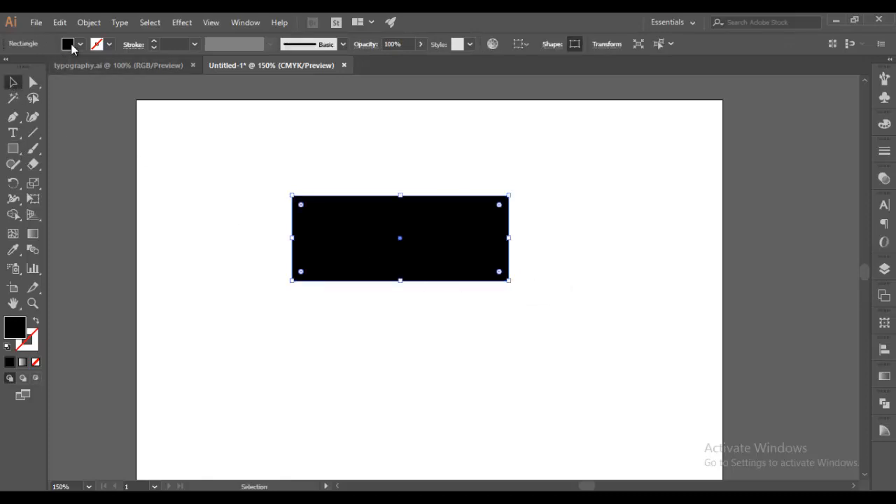
click(80, 45)
click(11, 68)
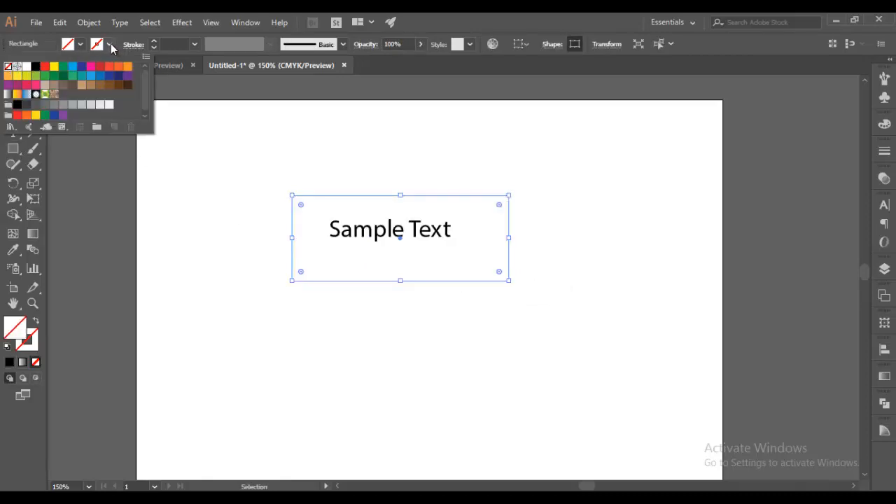
click(110, 45)
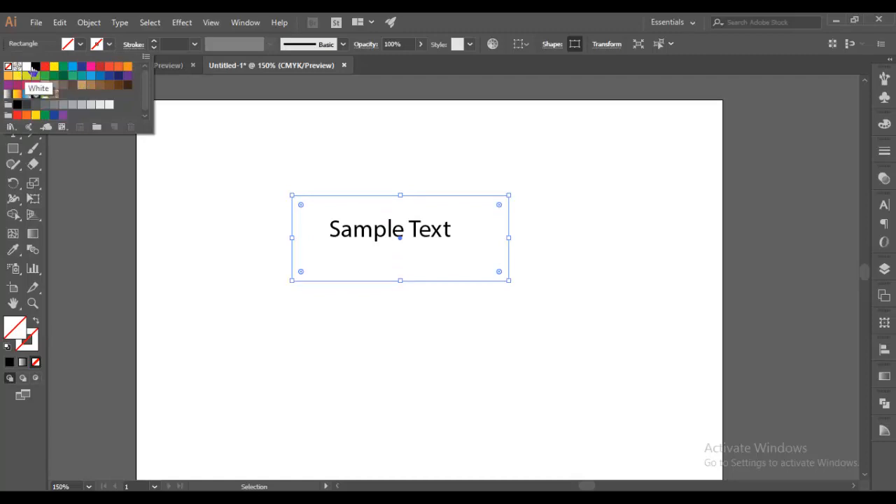
click(36, 66)
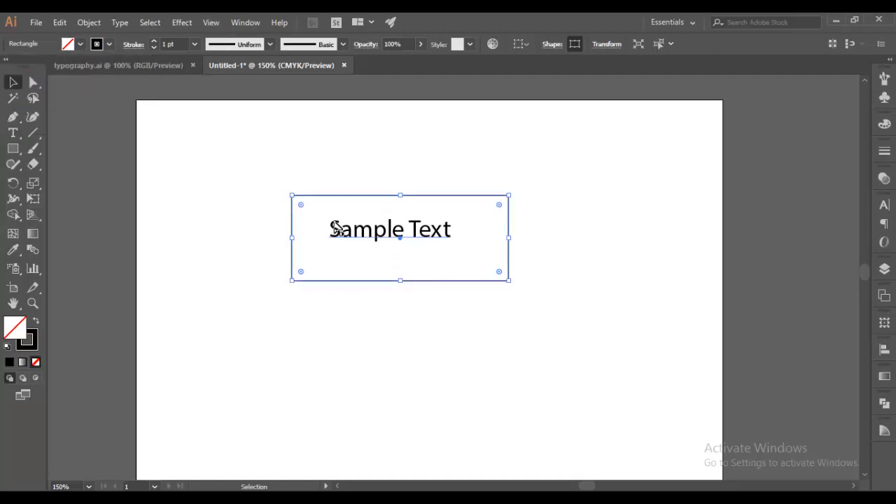
Show the rulers and add a vertical guide near the middle of the rectangle.
click(355, 236)
click(380, 196)
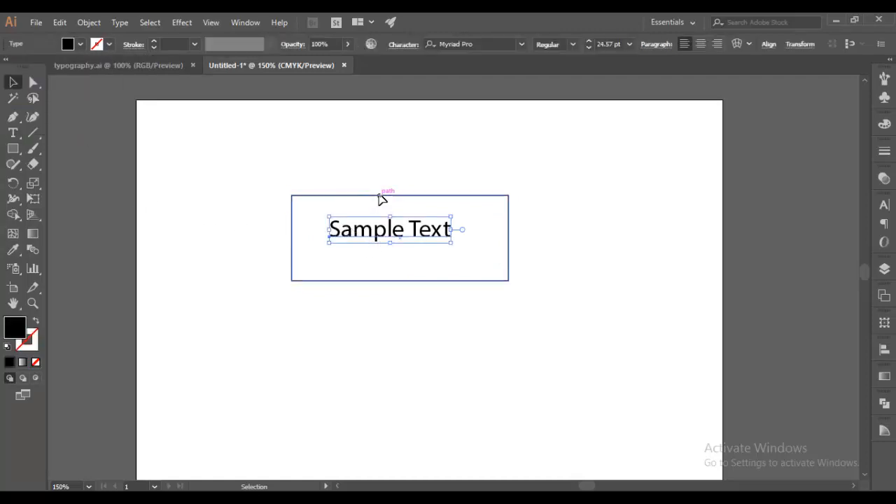
key(ctrl+r)
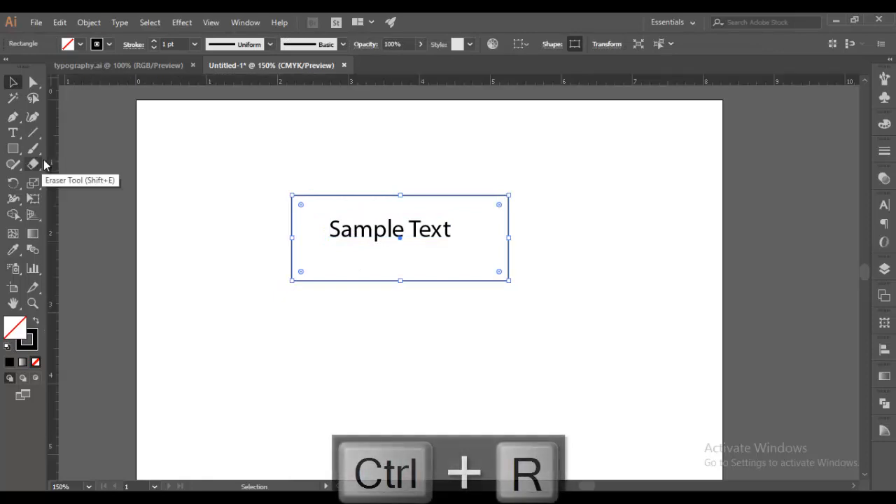
drag(53, 184, 396, 262)
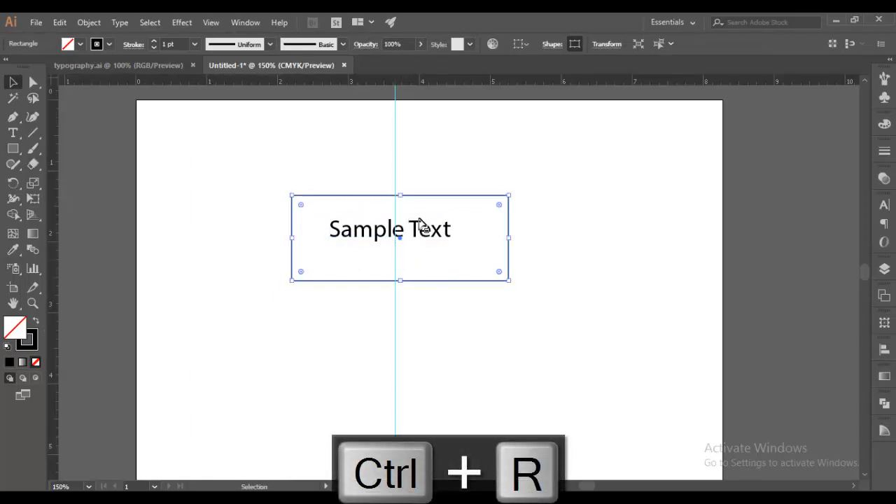
Unlock the guides and align the vertical guide with the rectangle's horizontal center.
click(394, 175)
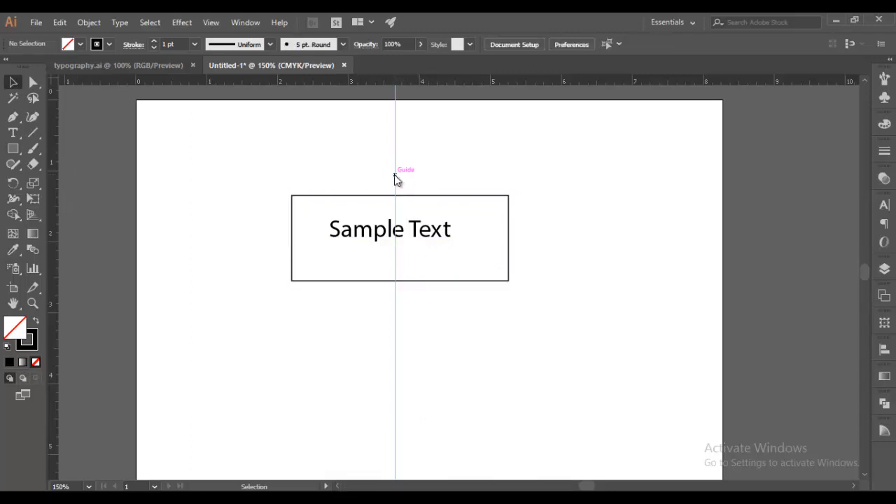
right_click(394, 179)
click(424, 294)
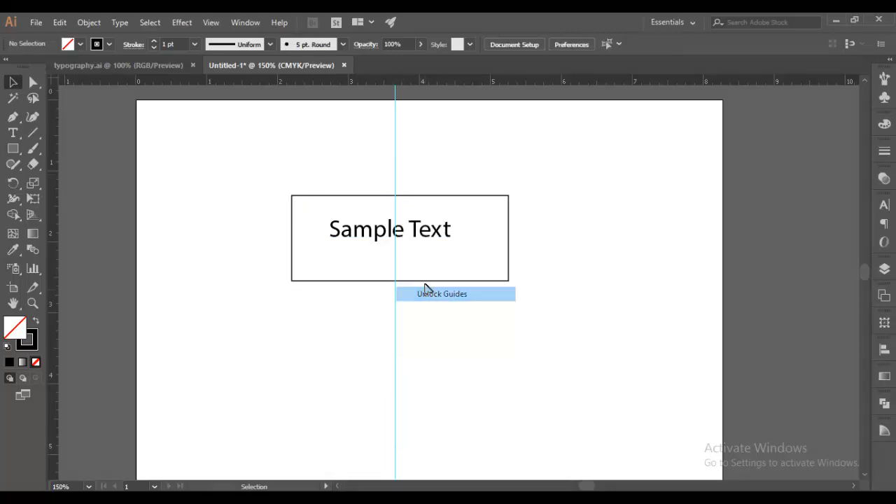
drag(394, 191, 400, 190)
click(411, 200)
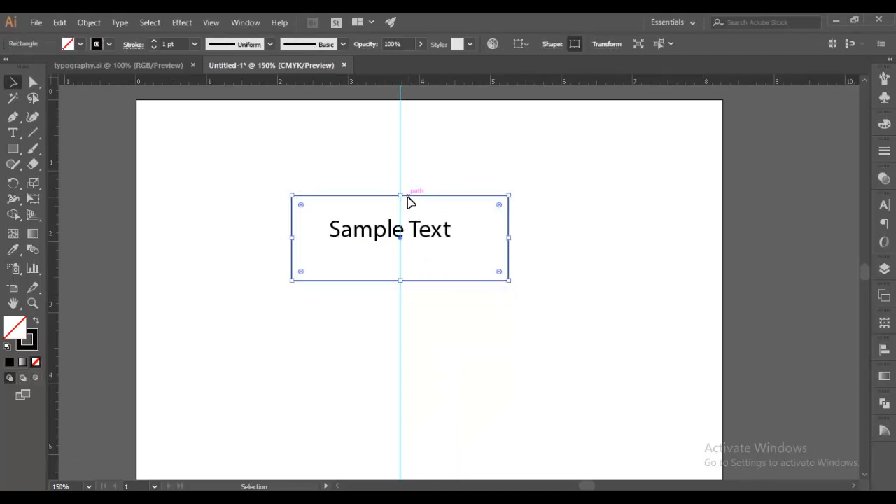
Resize the "Sample Text" line to about 31 pt and move it out of the rectangle to the artboard's upper-left area.
click(378, 229)
drag(330, 242, 383, 237)
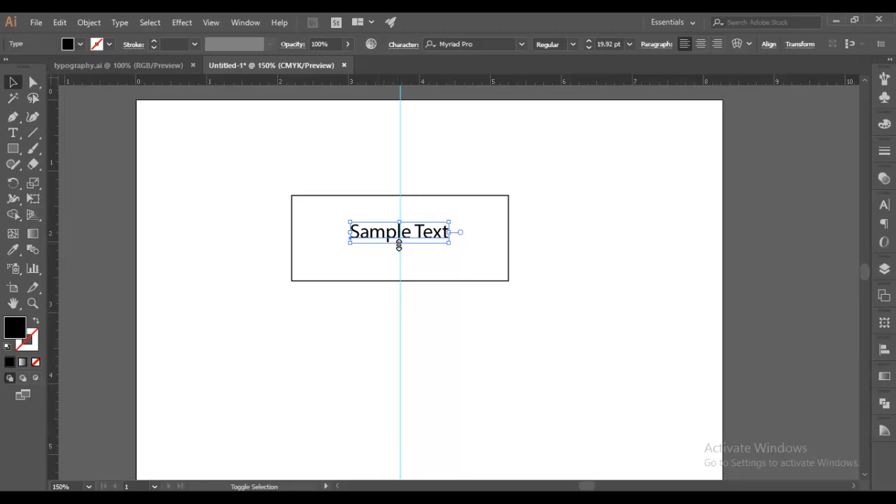
mouse_move(399, 244)
mouse_down()
mouse_move(396, 264)
mouse_move(399, 247)
mouse_up()
mouse_move(454, 243)
mouse_down()
mouse_move(548, 287)
mouse_move(471, 249)
mouse_up()
drag(344, 252, 272, 173)
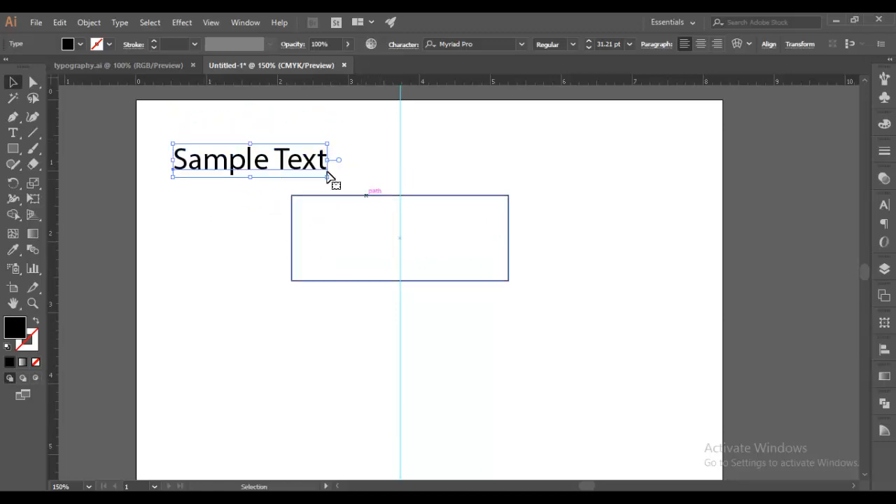
Try stretching the "Sample Text" line wider and taller without keeping its proportions, and undo the distortion.
drag(328, 159, 359, 177)
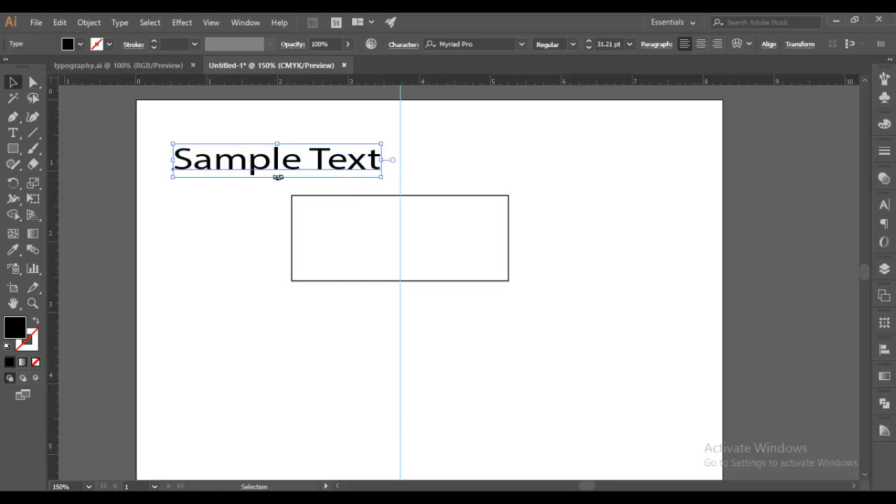
drag(277, 183, 274, 220)
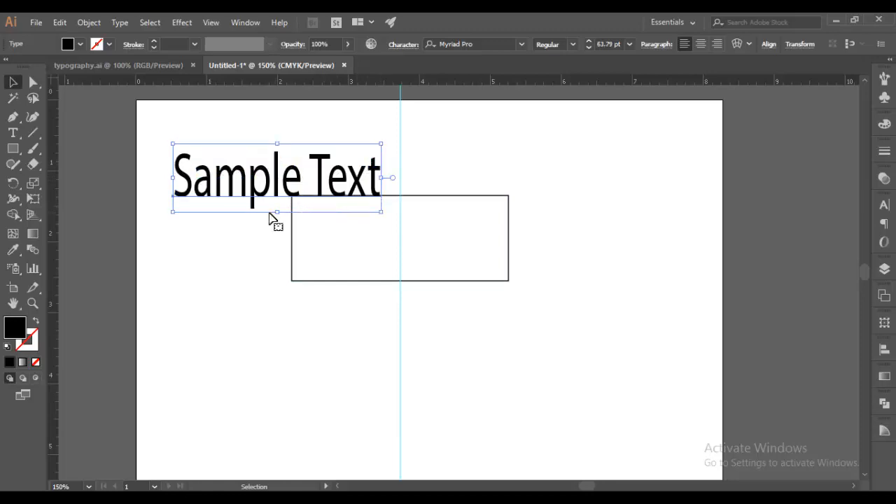
key(a)
key(ctrl+z)
key(ctrl+z)
key(ctrl+z)
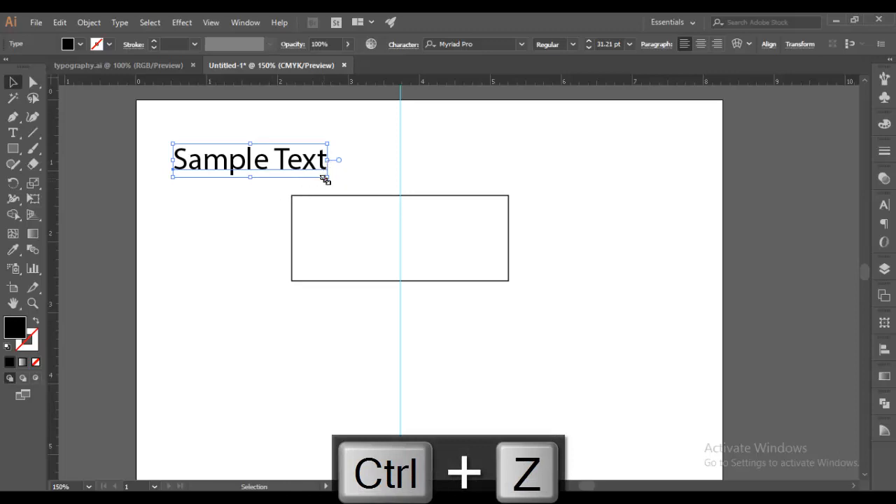
Try scaling the "Sample Text" line to about 43 pt, undo the enlargement, and rescale the line slightly to about 31 pt.
drag(327, 161, 366, 160)
mouse_move(272, 185)
mouse_down()
mouse_move(270, 198)
mouse_move(262, 193)
mouse_up()
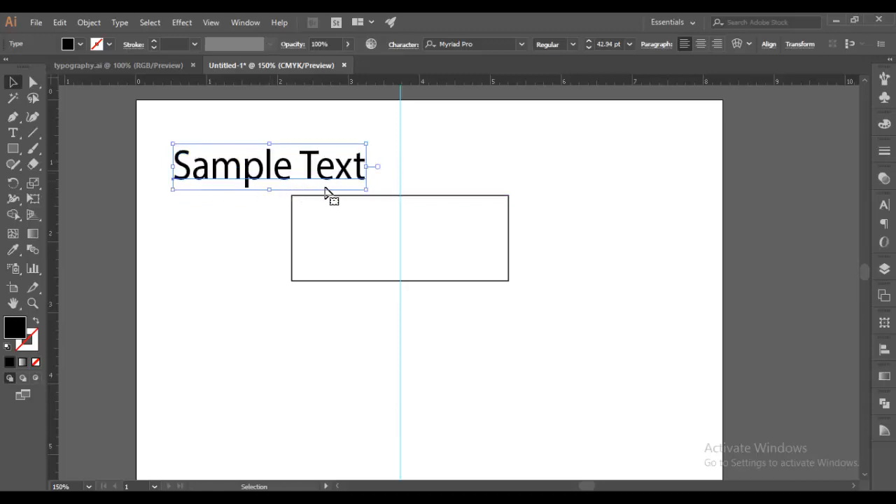
key(ctrl+z)
key(ctrl+z)
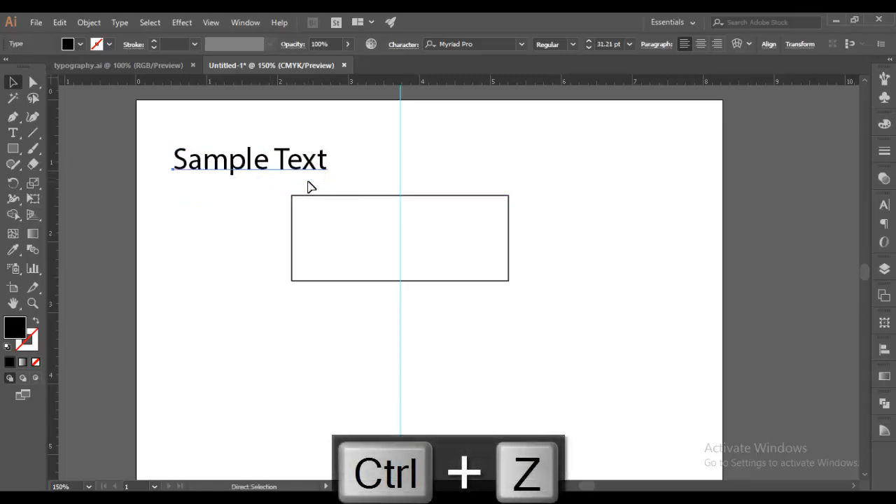
click(281, 175)
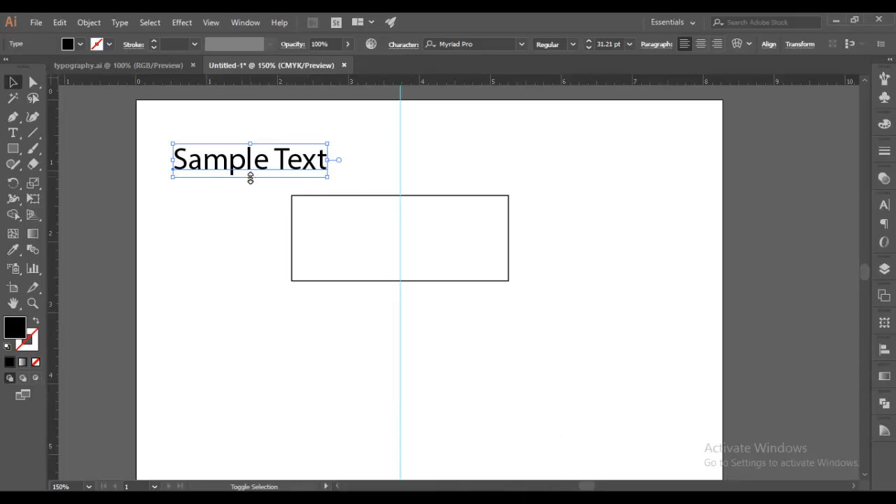
mouse_move(250, 179)
mouse_down()
mouse_move(244, 188)
mouse_move(250, 177)
mouse_up()
mouse_move(327, 174)
mouse_down()
mouse_move(350, 193)
mouse_move(328, 176)
mouse_up()
Set the "Sample Text" font size to 48 pt, increase it to 60 pt, and move the line over the rectangle.
click(629, 44)
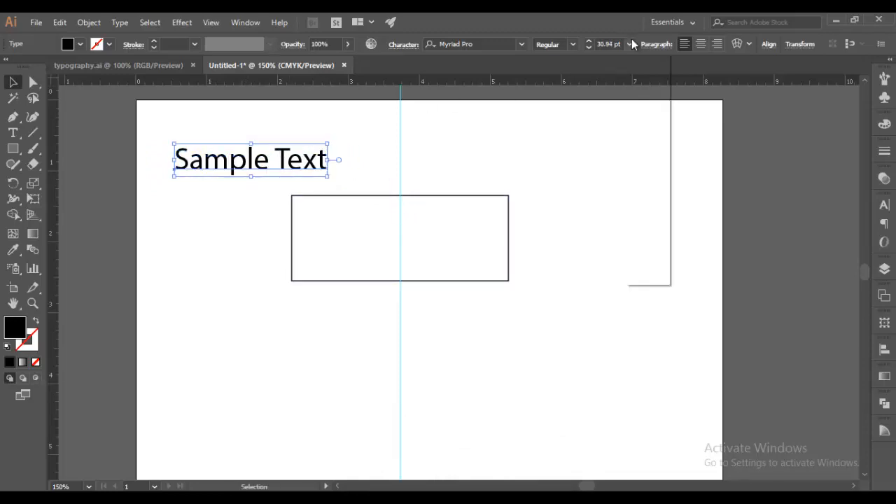
click(643, 250)
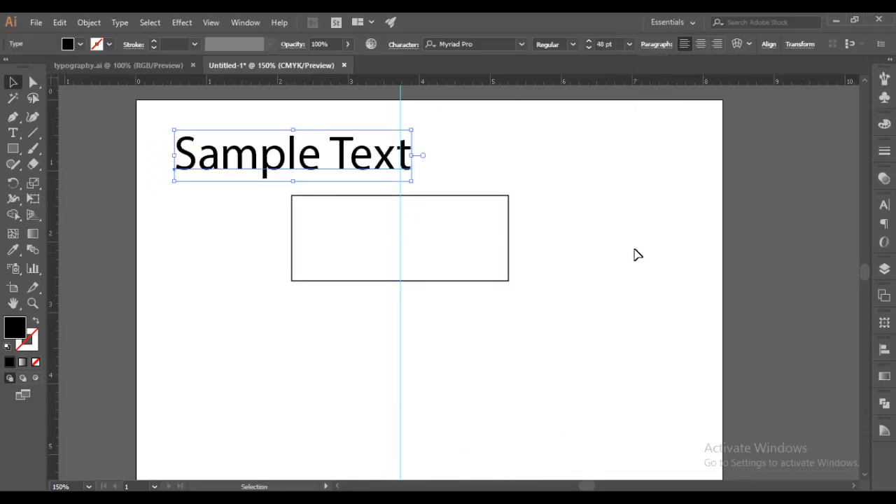
click(628, 49)
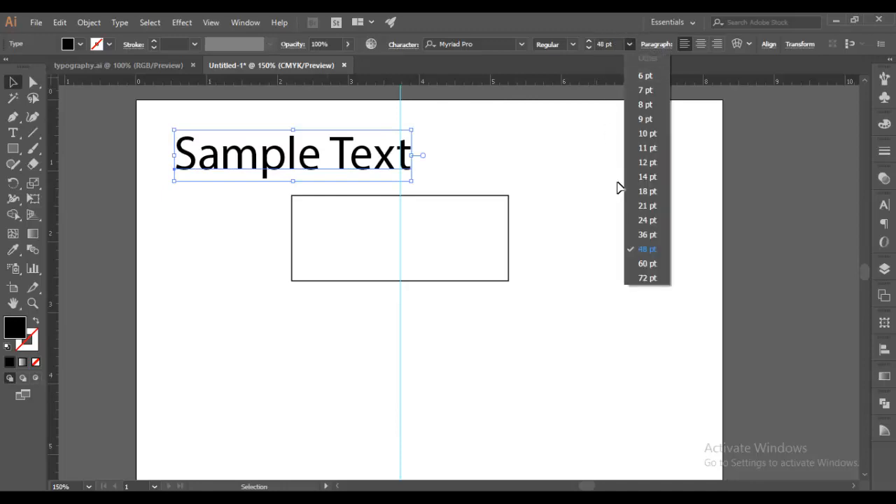
click(642, 262)
drag(322, 150, 414, 236)
Delete the rectangle and the "Sample Text" line from the artboard.
click(447, 196)
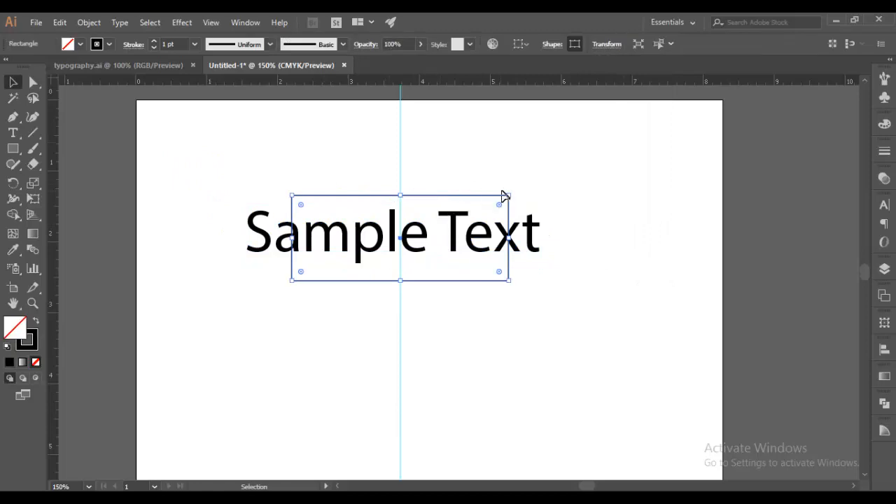
key(Delete)
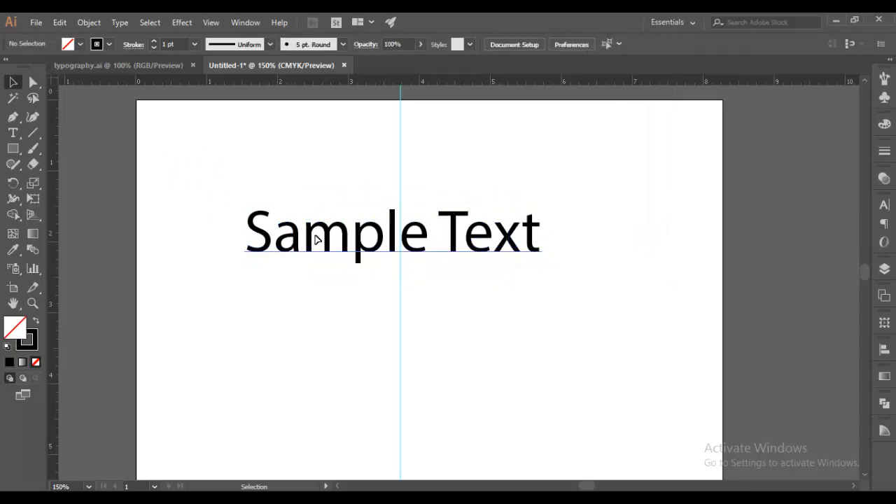
drag(315, 239, 243, 169)
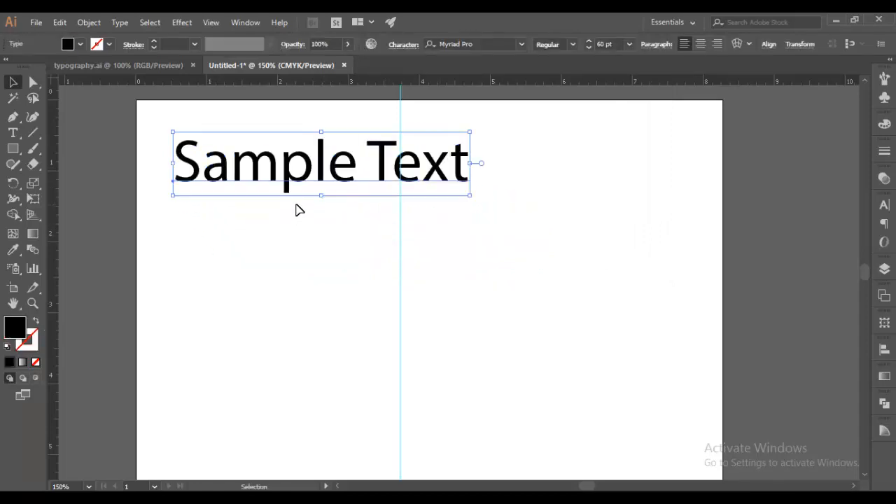
key(Delete)
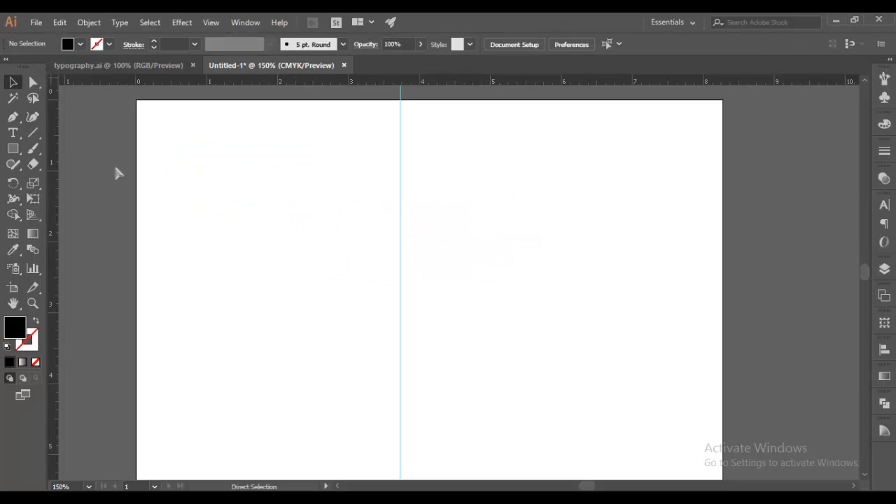
Draw an area text frame with 60 pt placeholder text in the artboard's upper-left corner, and delete it.
drag(12, 133, 87, 135)
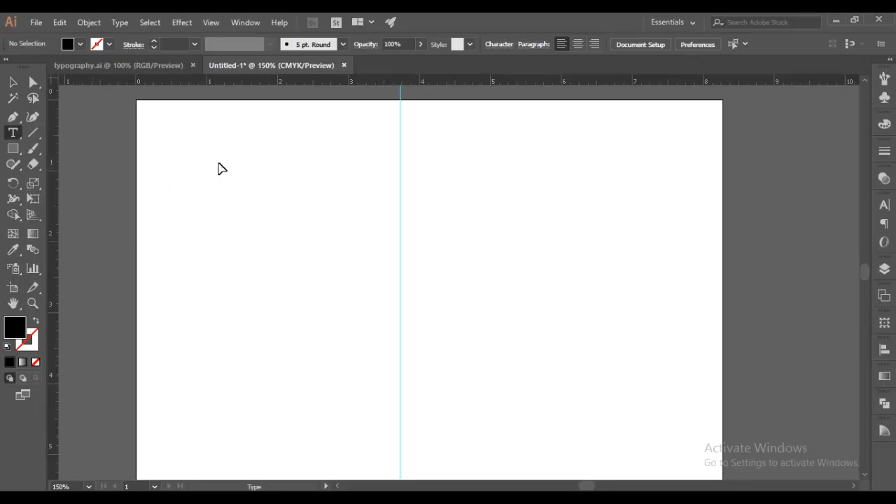
key(ctrl+minus)
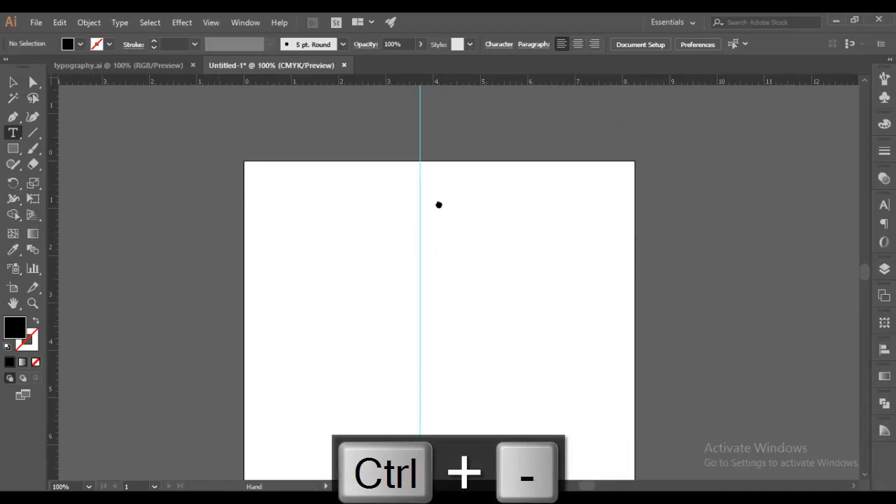
drag(439, 205, 426, 185)
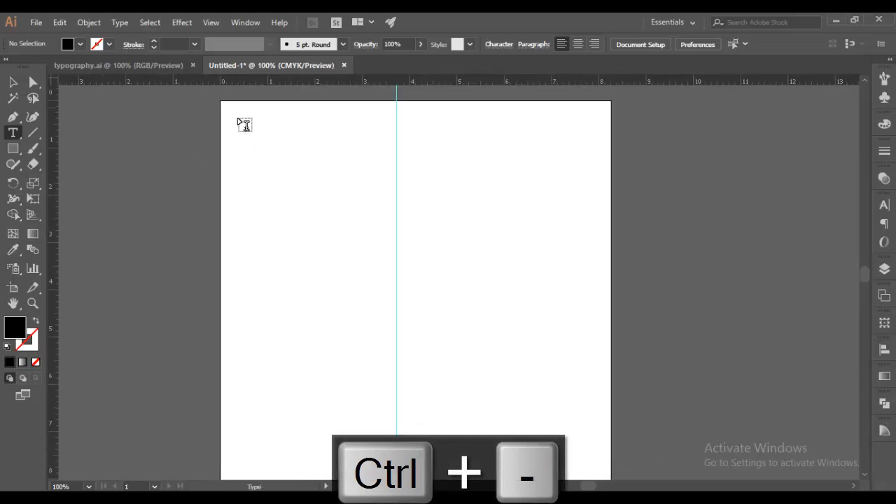
drag(231, 109, 355, 266)
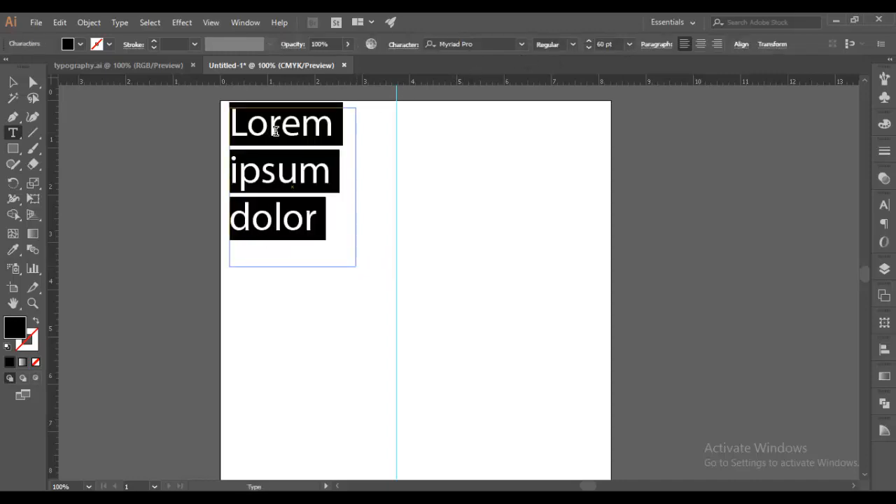
click(13, 81)
key(Delete)
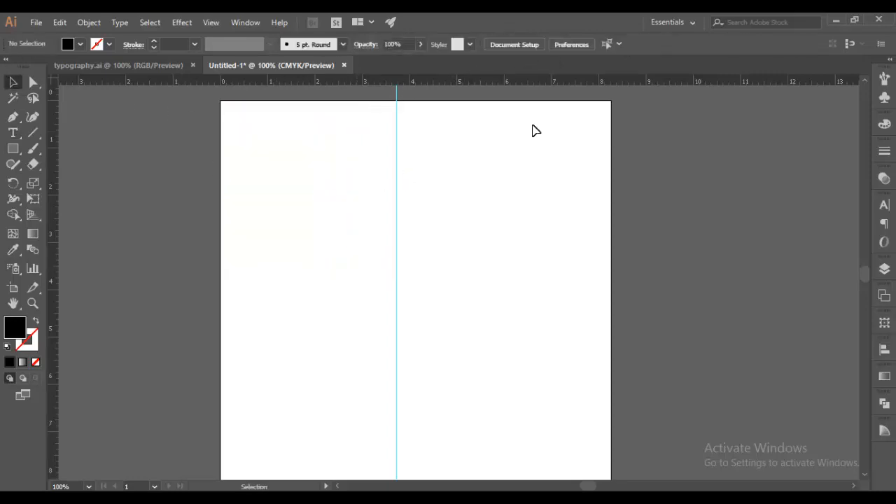
Place a point text line, set its font size to 7 pt for new text, and delete the line.
click(12, 132)
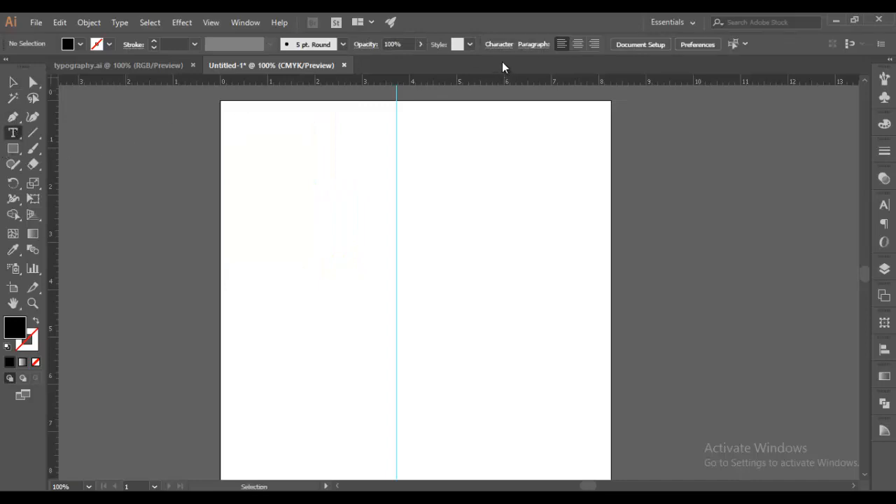
click(282, 134)
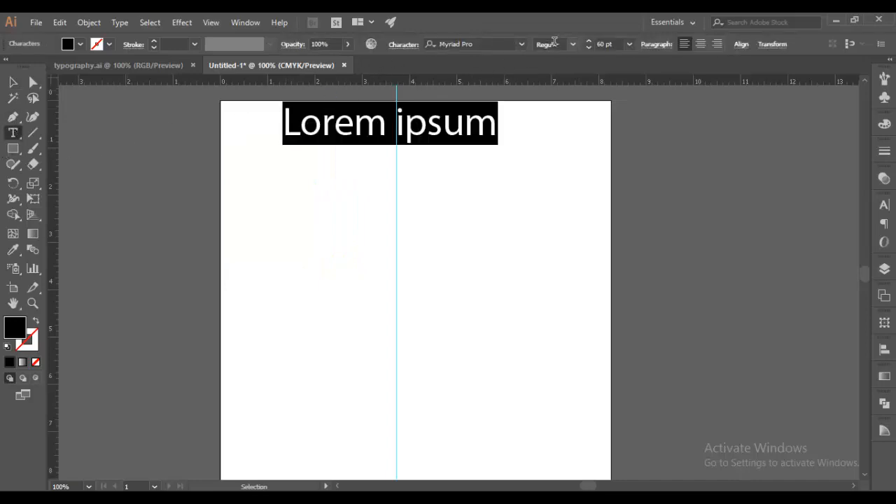
click(629, 45)
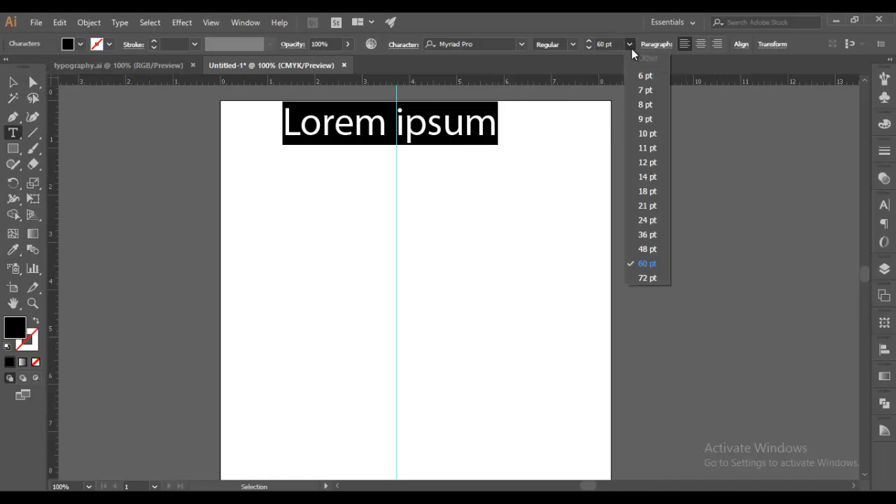
click(638, 91)
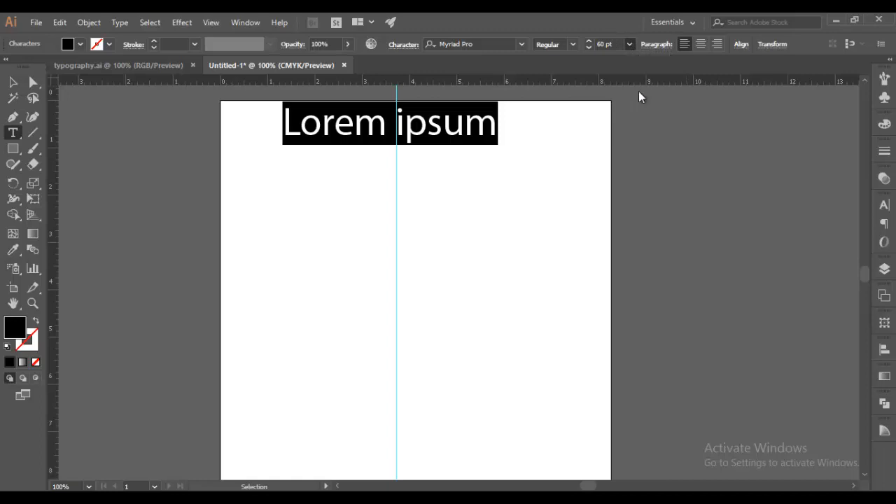
click(14, 83)
key(Delete)
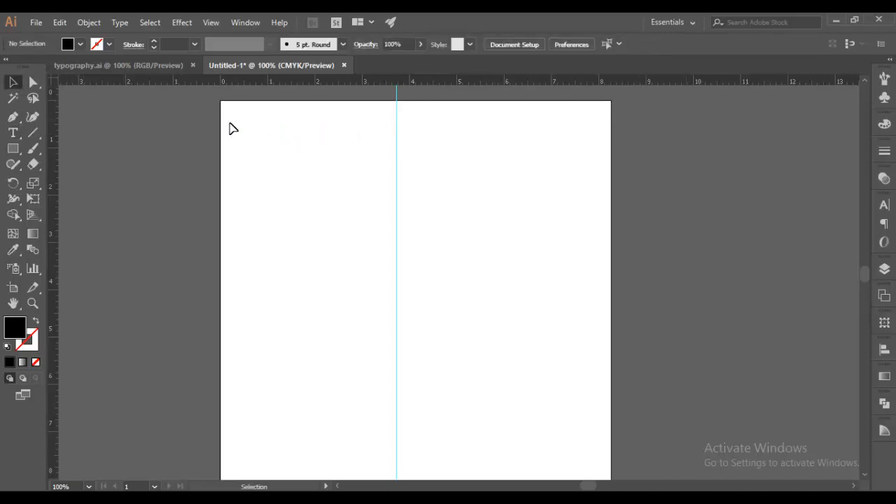
Draw a 7 pt area text frame in the artboard's upper-left corner, shorten it from its lower edge, and delete it.
click(13, 133)
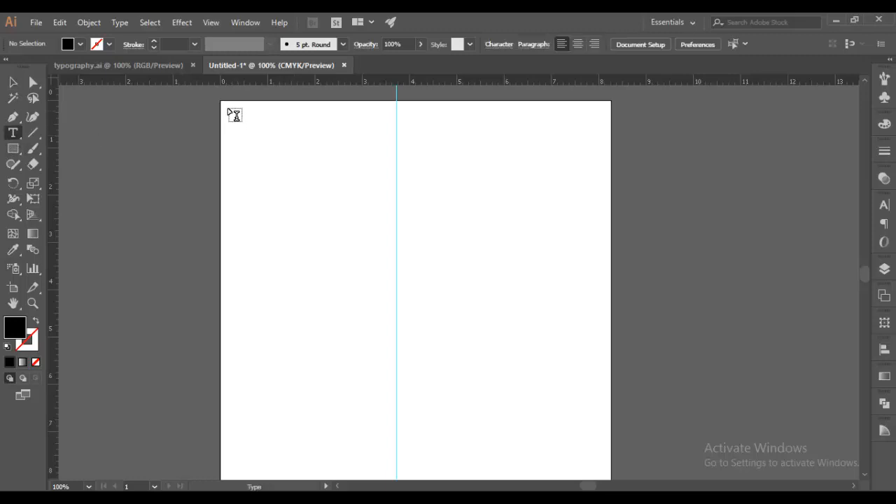
drag(226, 104, 344, 310)
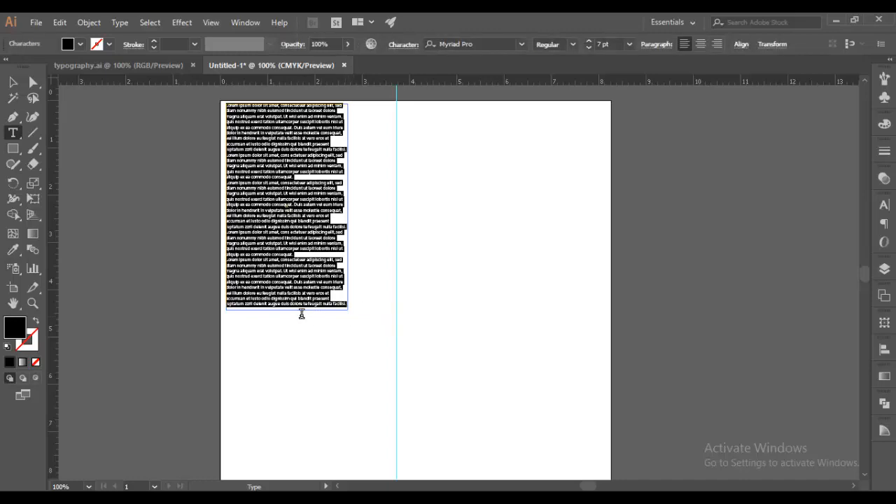
click(13, 81)
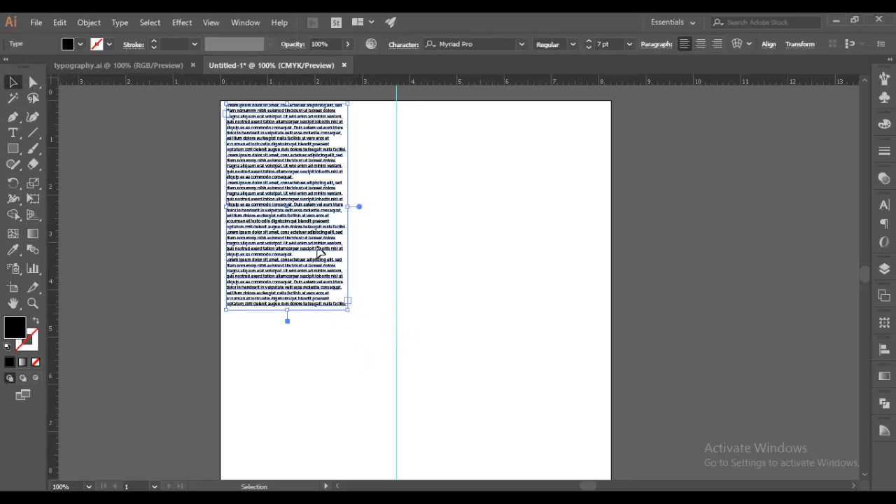
mouse_move(288, 314)
mouse_down()
mouse_move(285, 343)
mouse_move(287, 255)
mouse_move(265, 262)
mouse_up()
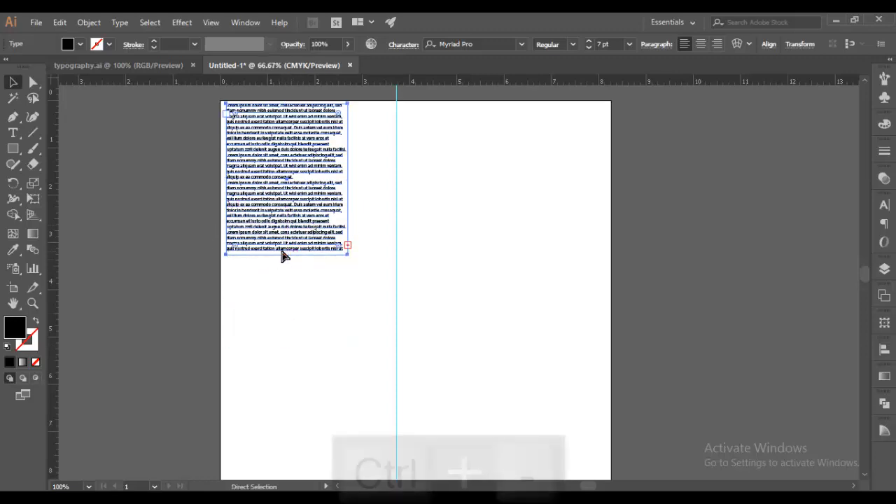
key(ctrl+minus)
key(ctrl+minus)
key(Delete)
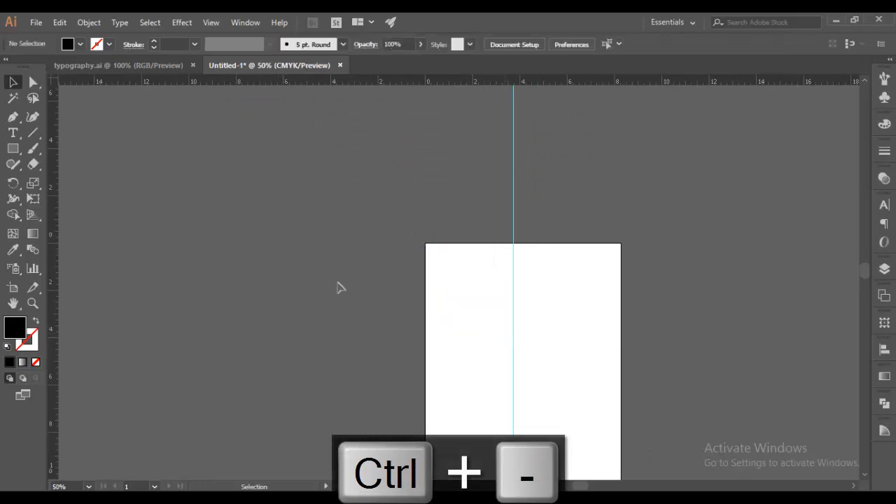
Draw a tall, narrow 7 pt area text frame along the artboard's left side and shift it slightly toward the artboard's upper edge.
key(t)
drag(432, 252, 492, 475)
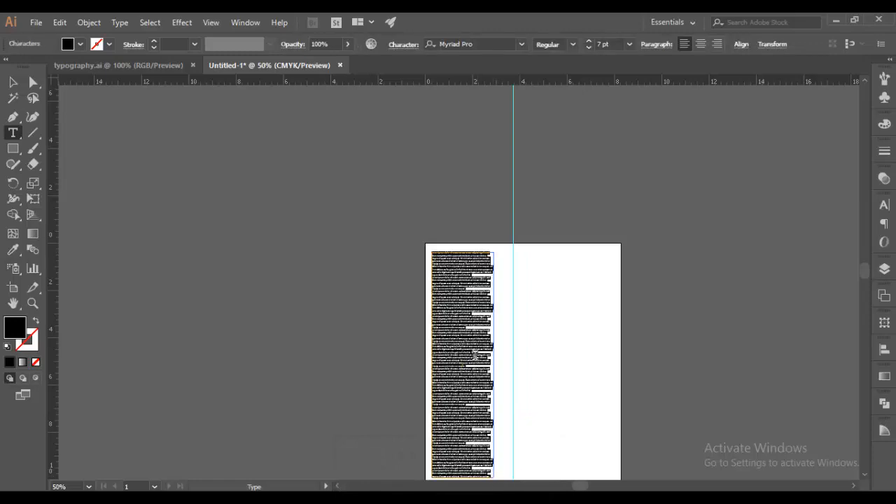
click(16, 82)
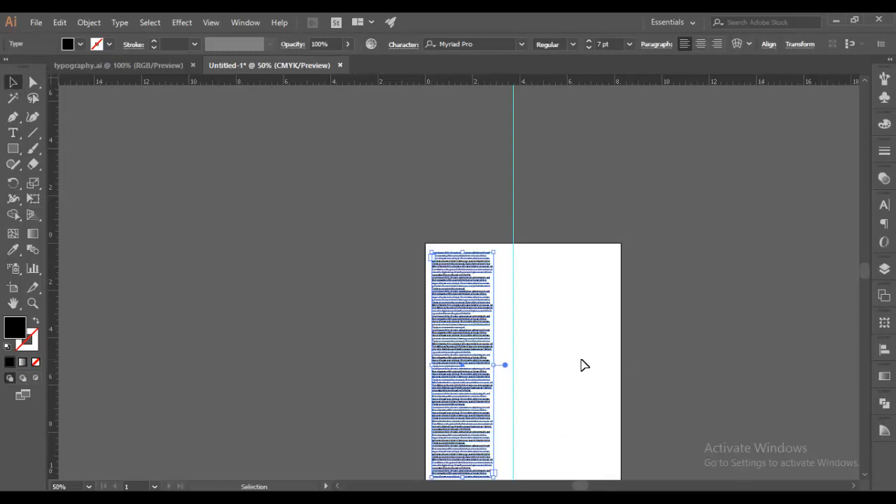
drag(562, 350, 396, 242)
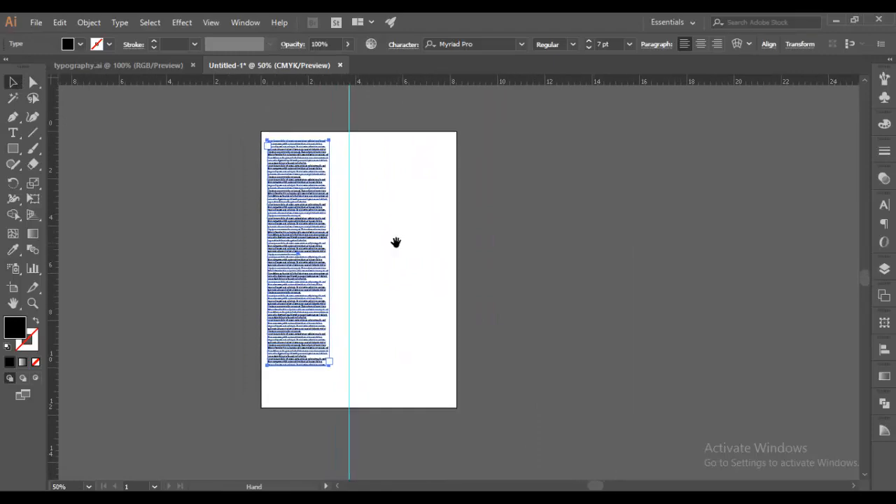
key(ctrl+plus)
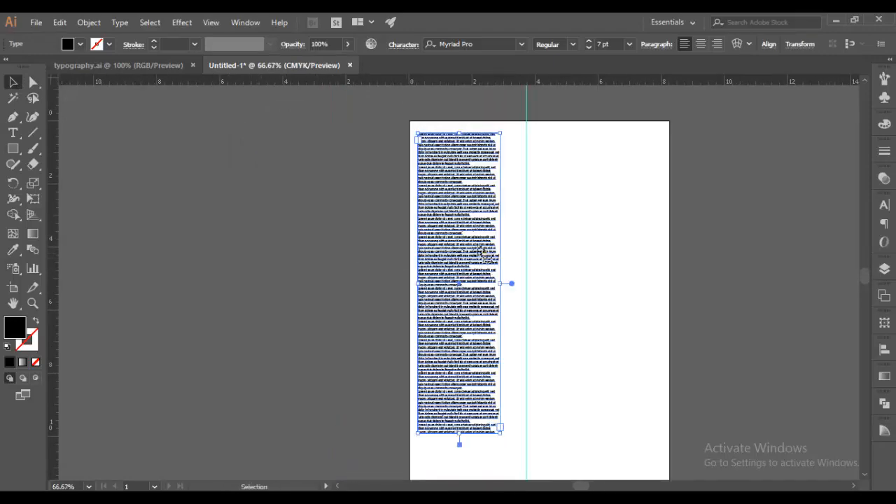
drag(482, 252, 345, 214)
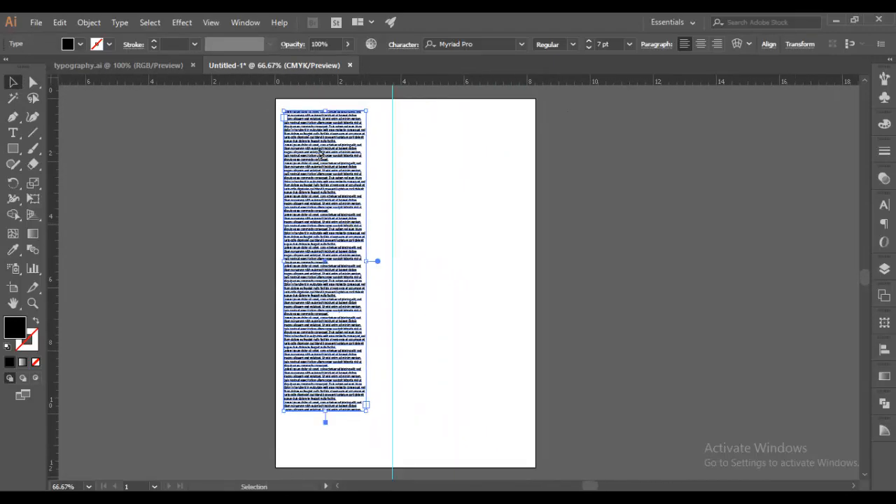
drag(321, 156, 321, 150)
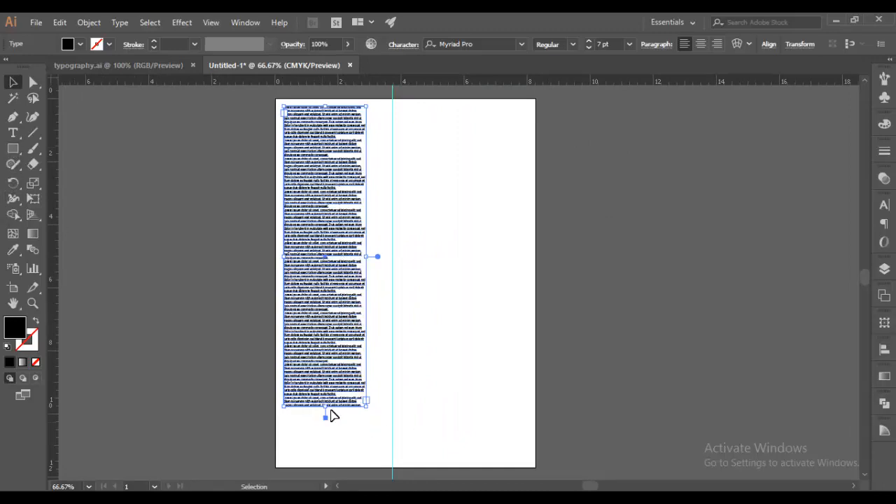
Shorten the tall text frame to less than half its height so its text overflows, and examine the overset text marker.
drag(326, 414, 341, 223)
key(ctrl+plus)
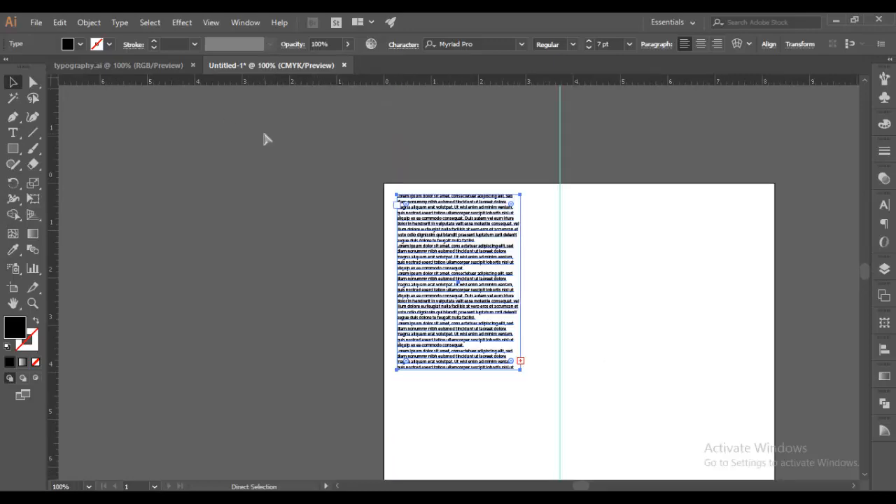
key(ctrl+plus)
key(space)
drag(475, 361, 342, 294)
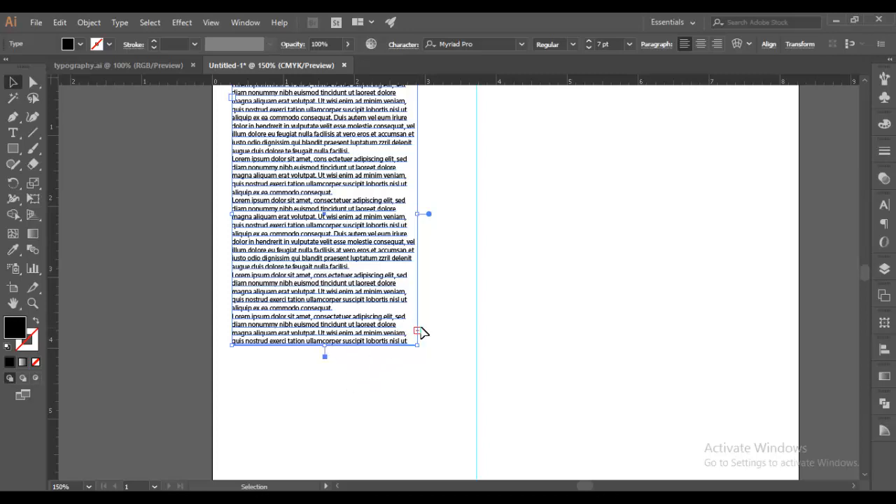
click(418, 331)
scroll(866, 280, up, 3)
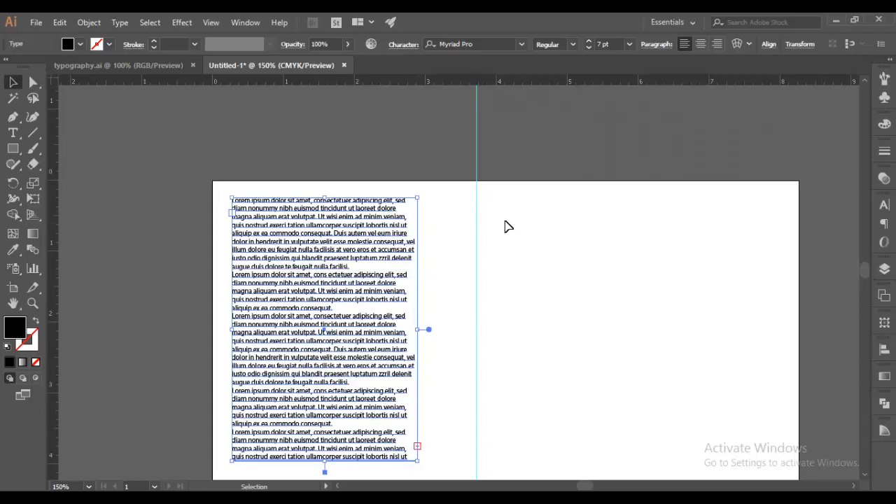
scroll(864, 280, down, 3)
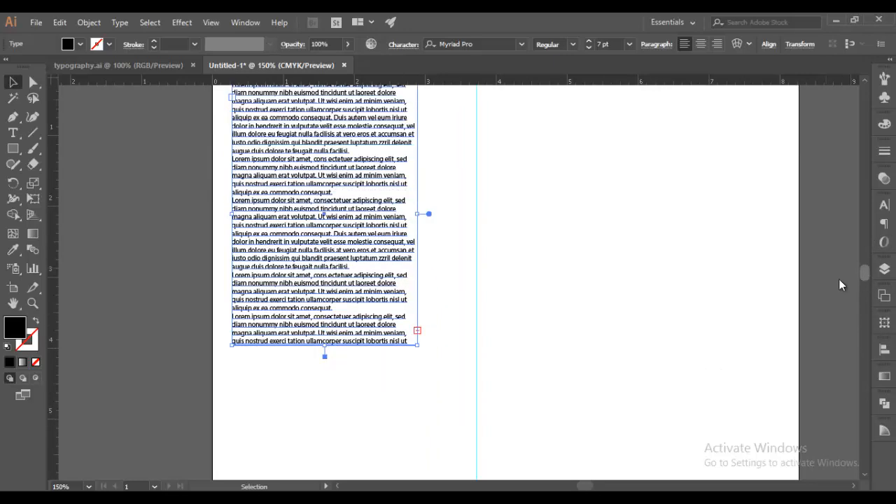
Shorten the text frame slightly from its lower edge and thread its overflowing text into a new same-size frame beside it.
drag(324, 365, 324, 424)
drag(329, 329, 324, 322)
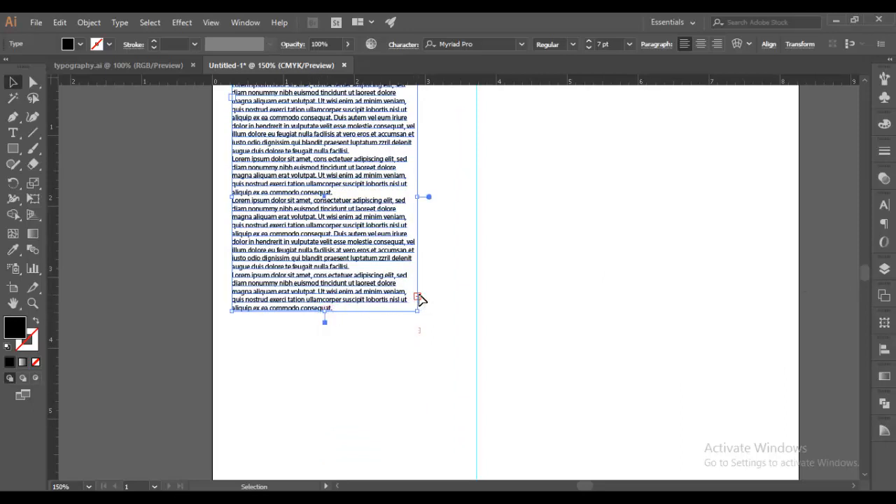
key(t)
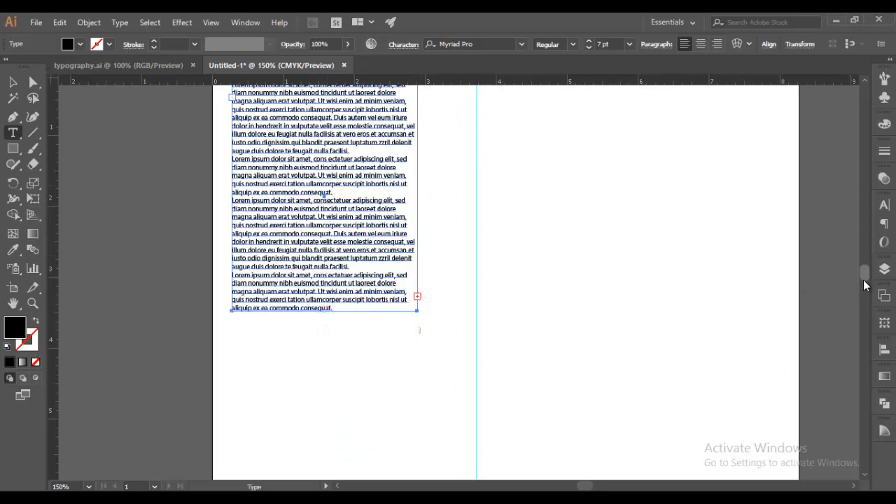
mouse_move(863, 279)
mouse_down()
mouse_move(860, 269)
mouse_move(861, 283)
mouse_up()
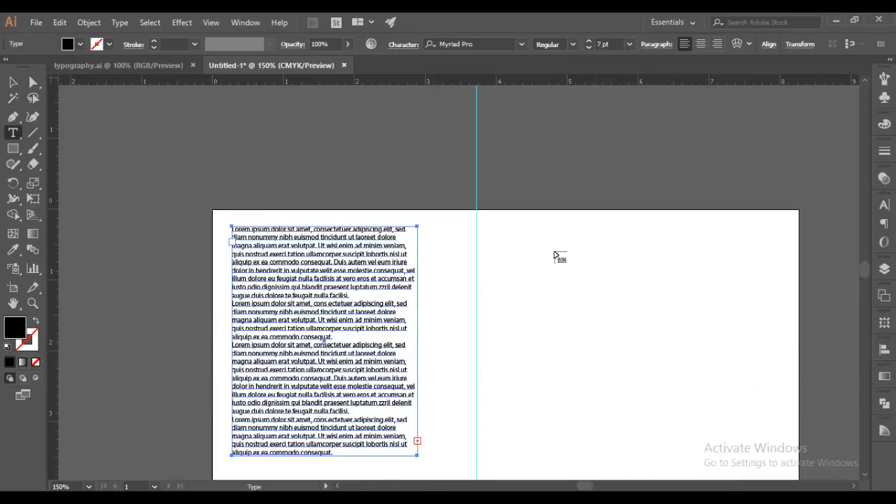
key(v)
click(431, 229)
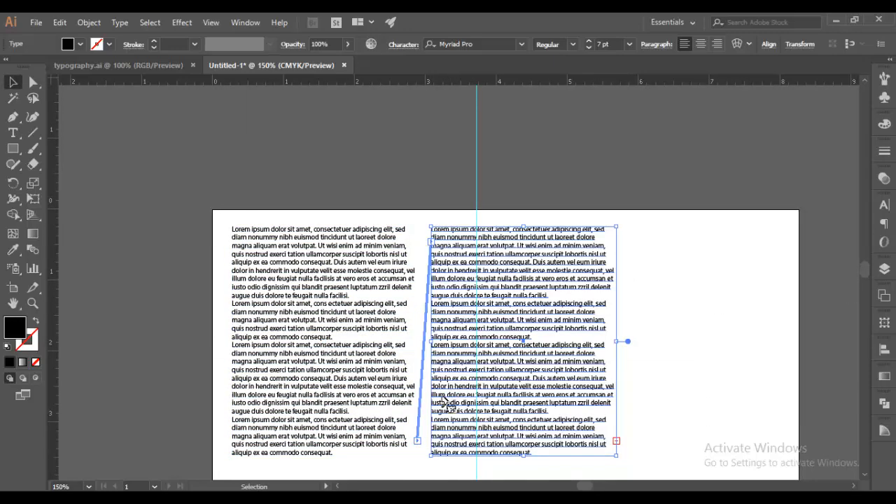
Thread the second frame's overflowing text into a third frame beside it, aligned with the other frames' upper edges.
shift+click(412, 326)
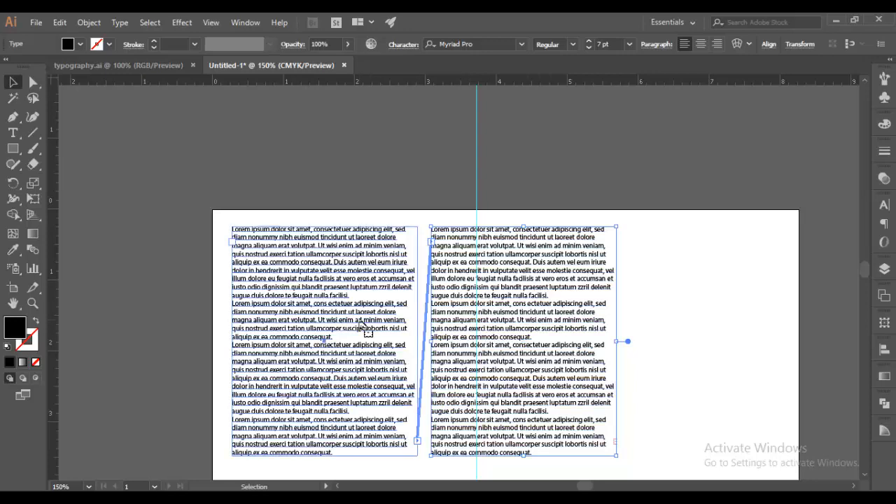
click(477, 341)
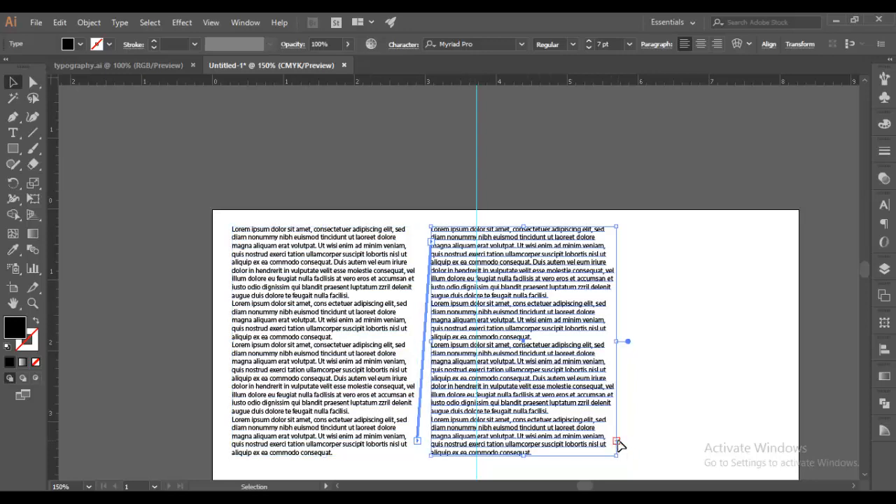
key(t)
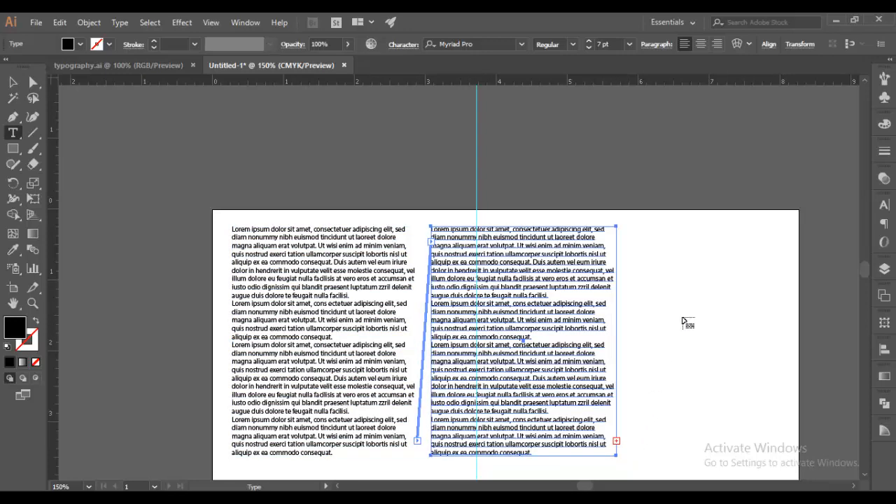
click(637, 230)
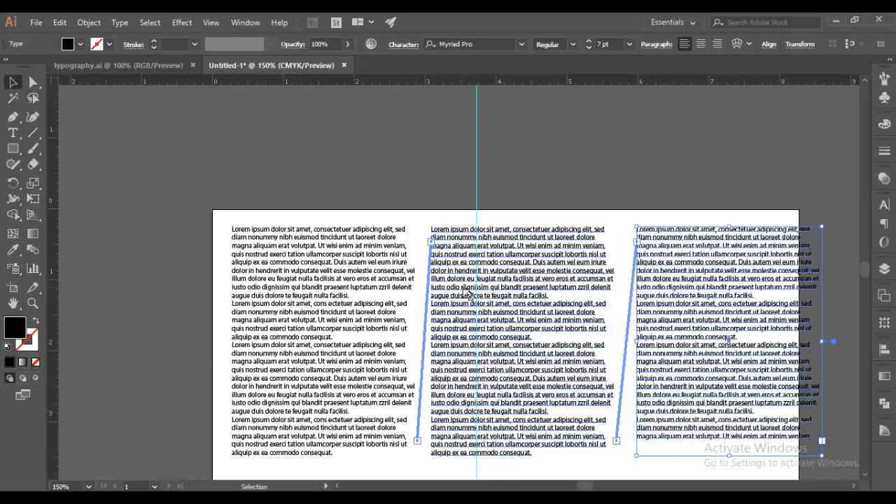
Narrow all three threaded text frames slightly and move the third closer to the second so the columns fit within the artboard.
key(ctrl+minus)
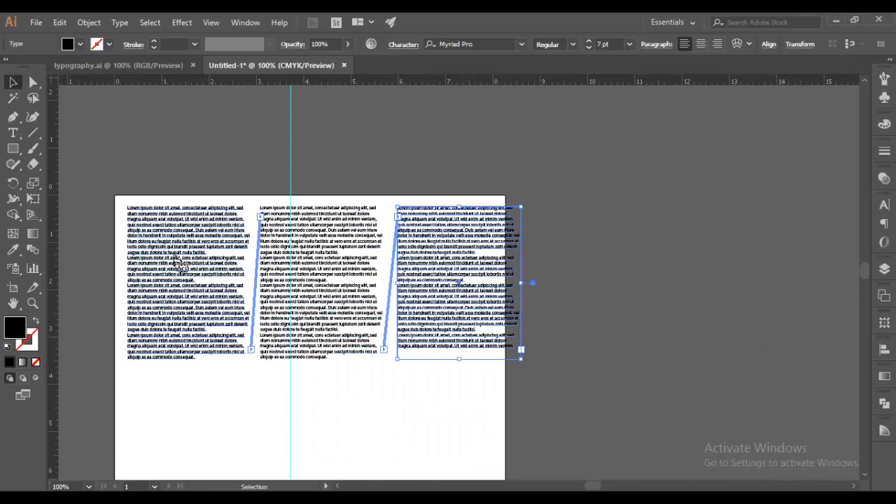
click(181, 261)
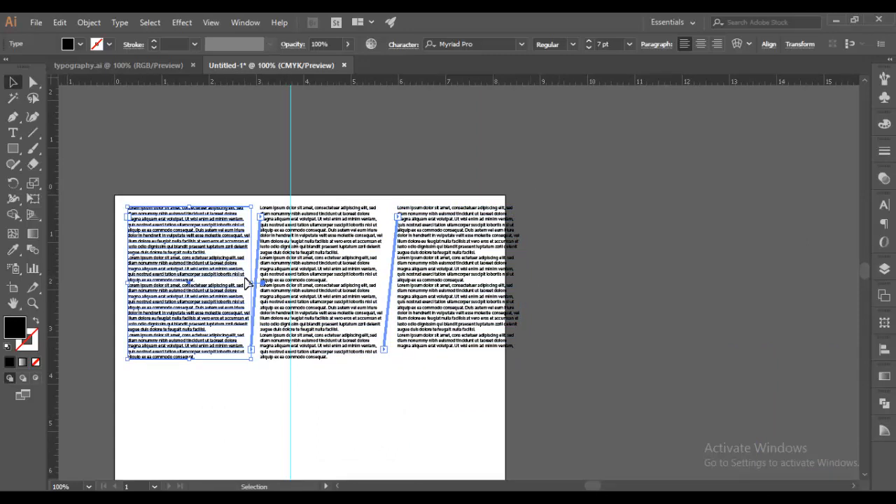
drag(249, 285, 255, 266)
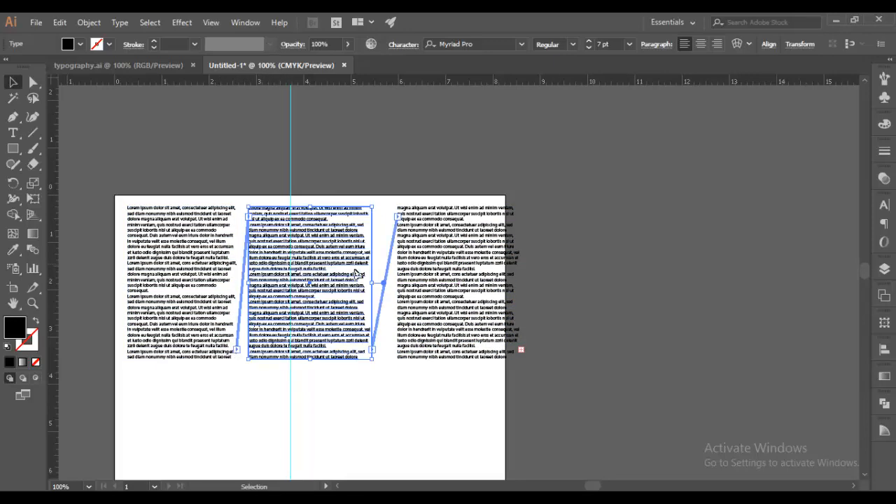
drag(374, 285, 364, 283)
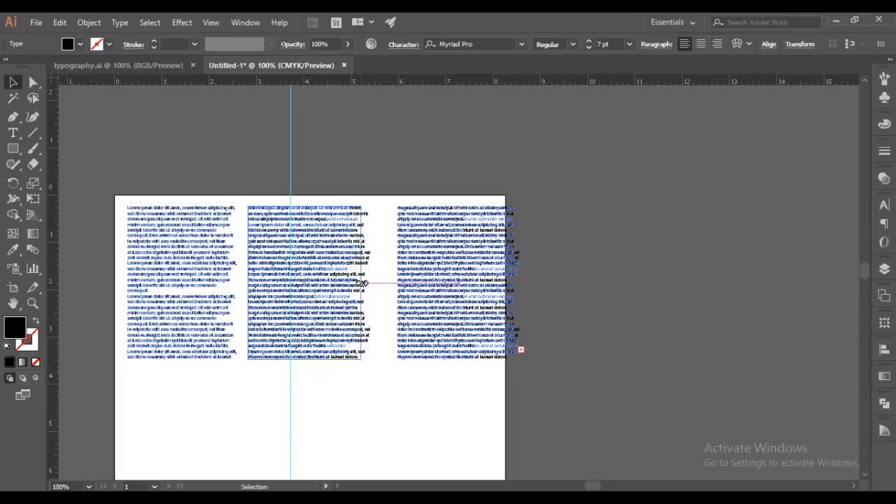
drag(409, 260, 386, 261)
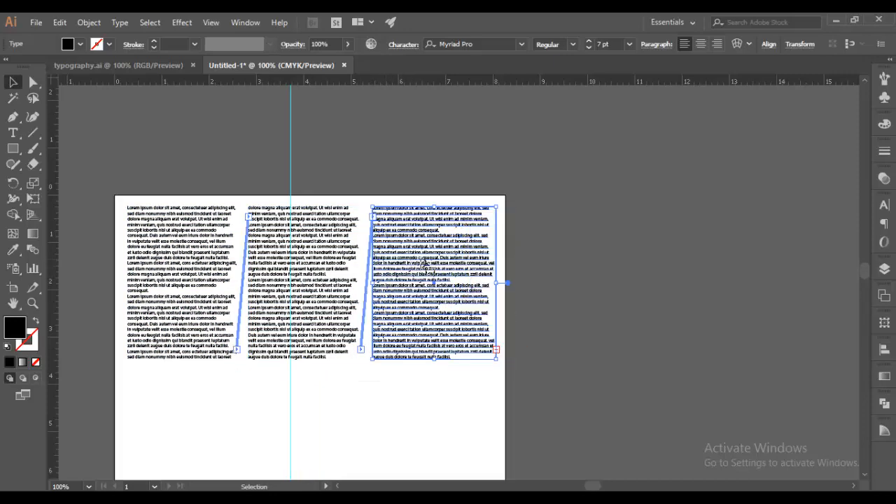
drag(500, 283, 480, 283)
Extend the lower edges of all three threaded frames to the same level, and deselect them.
click(280, 358)
click(200, 352)
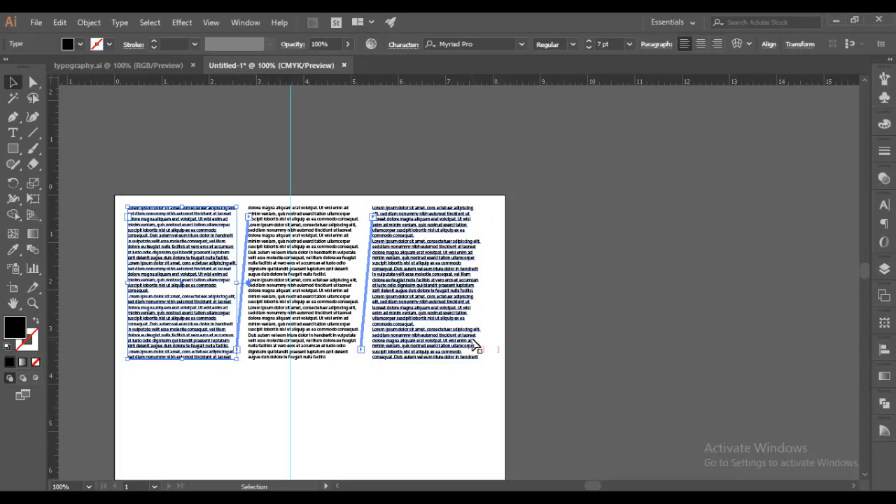
drag(182, 362, 179, 379)
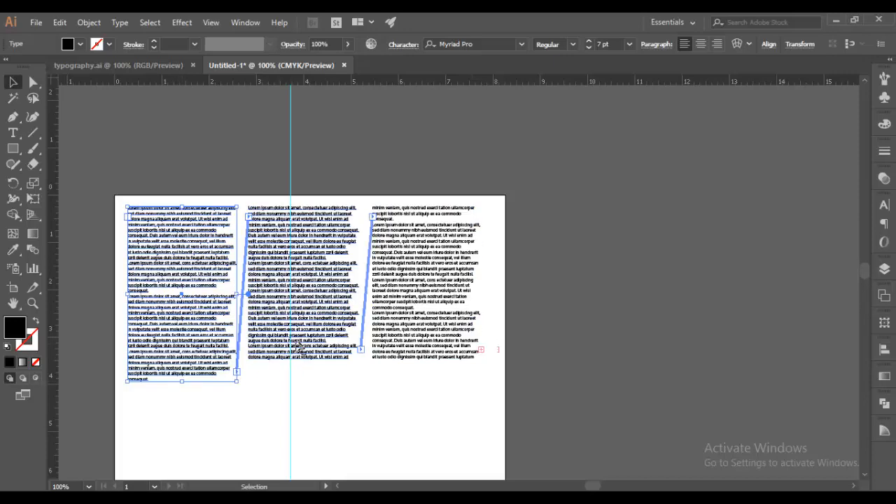
mouse_move(306, 364)
mouse_down()
mouse_move(298, 380)
mouse_move(307, 380)
mouse_up()
click(414, 366)
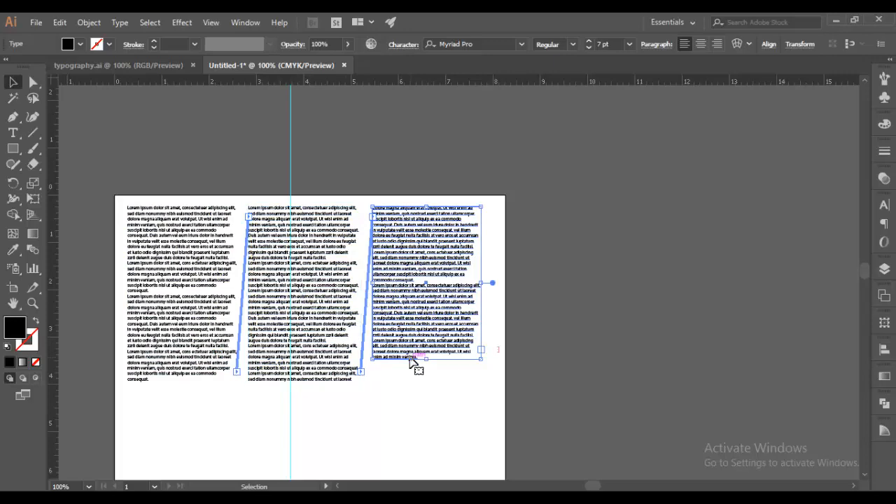
drag(422, 365, 392, 381)
click(595, 311)
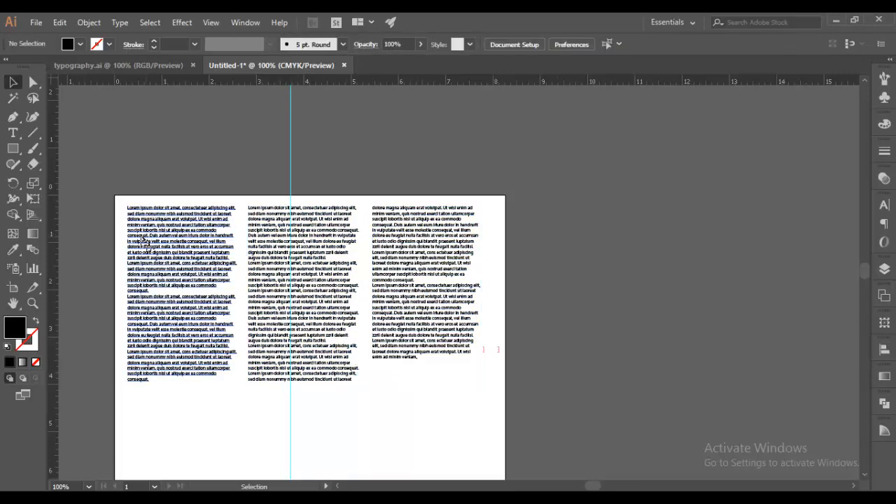
Copy the second paragraph of the first text column.
key(ctrl+equal)
drag(216, 250, 456, 228)
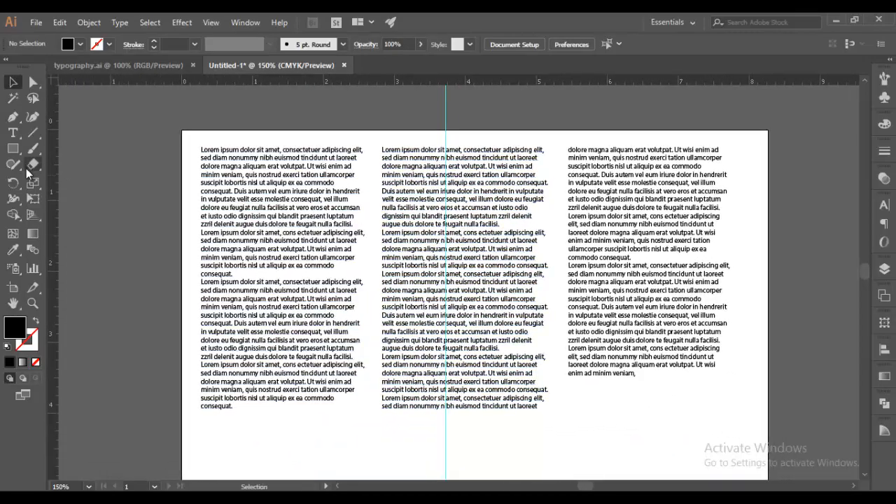
click(12, 132)
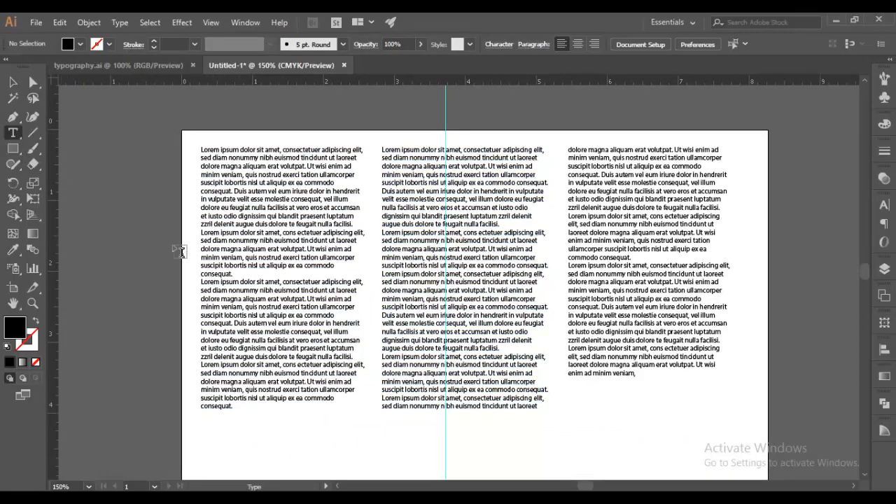
click(232, 273)
drag(226, 277, 197, 234)
key(ctrl+c)
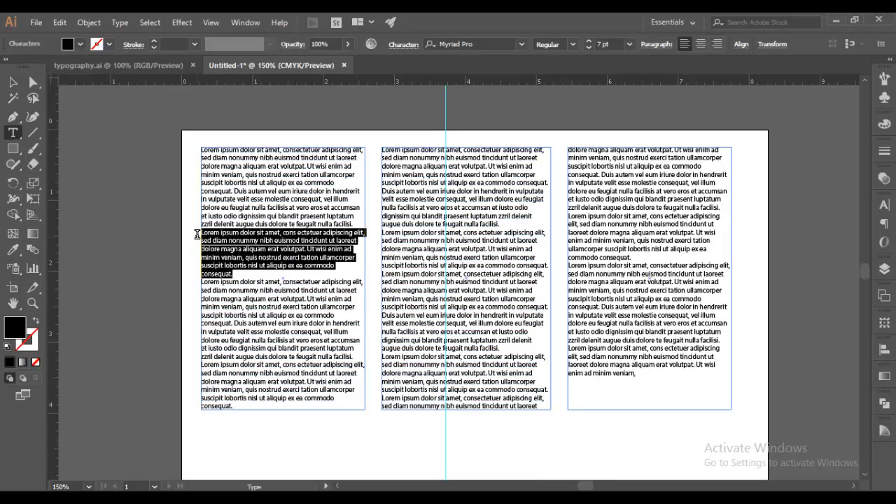
Paste the copied paragraph at the end of the first column's second paragraph and delete the pasted text after "tincid".
key(ctrl)
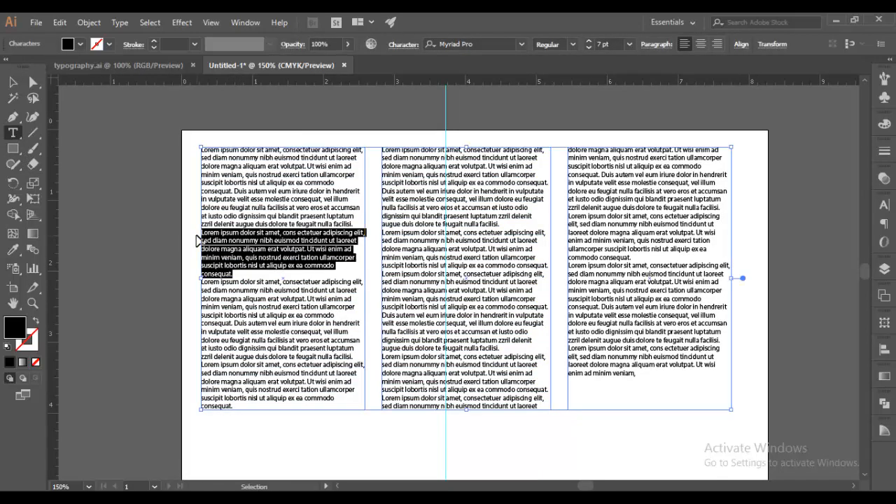
click(230, 272)
click(242, 274)
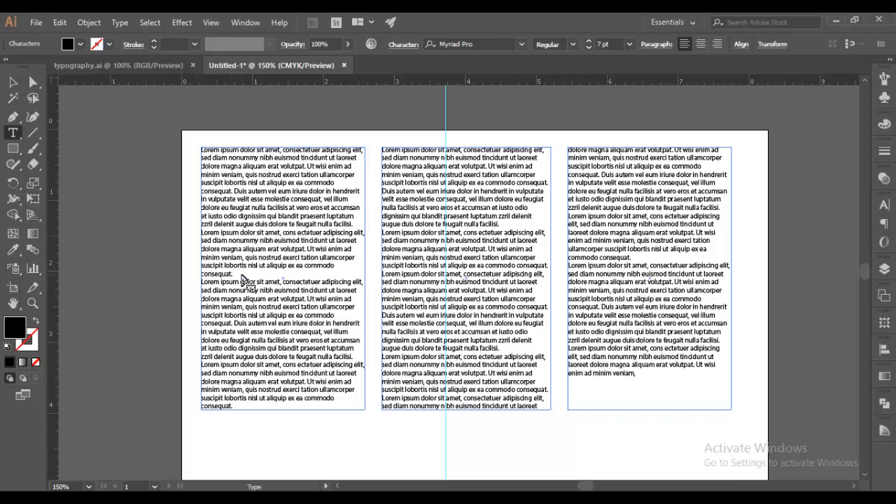
key(ctrl)
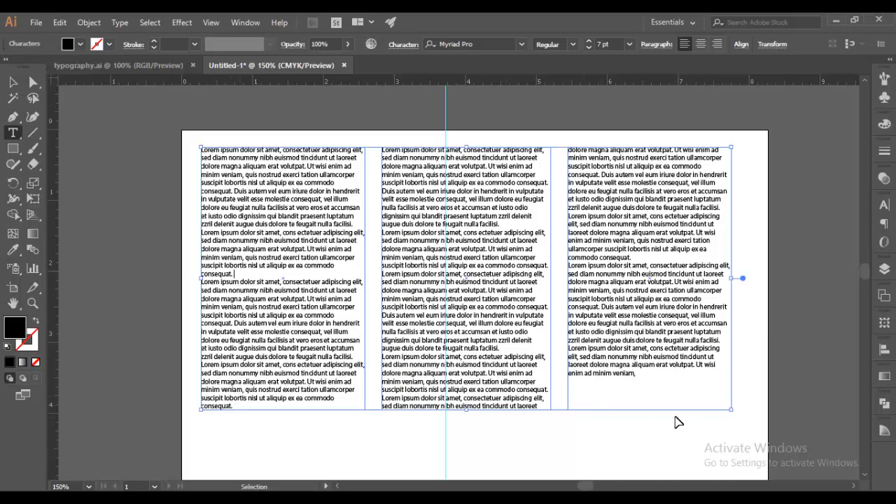
key(ctrl+v)
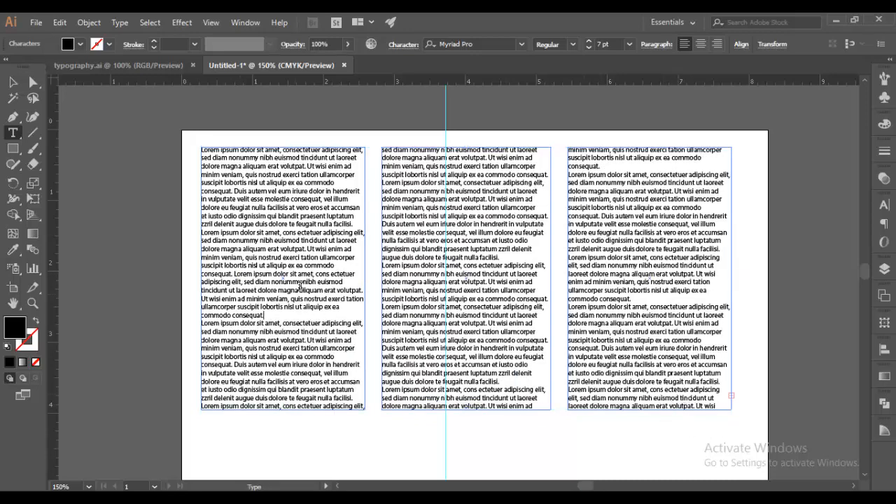
drag(260, 316, 218, 289)
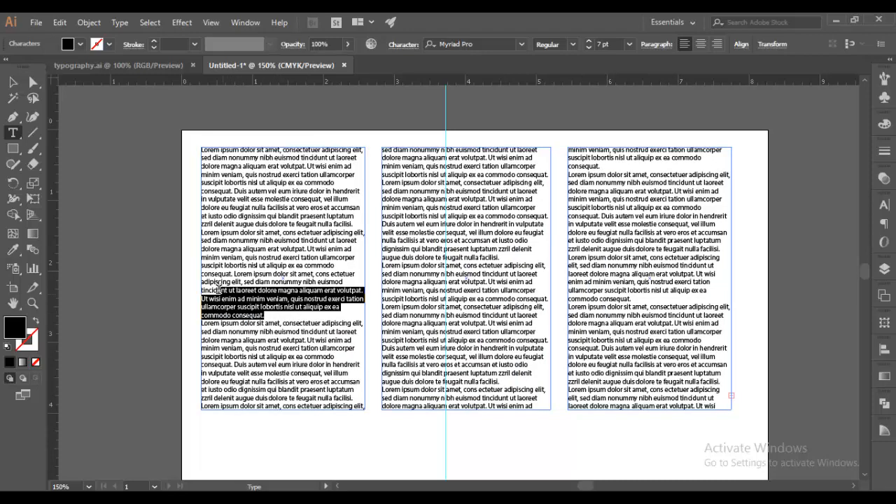
key(BackSpace)
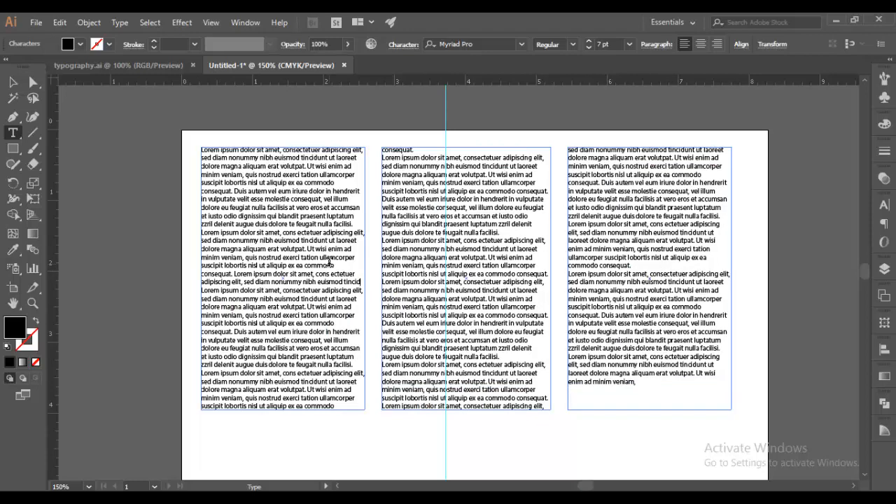
Justify all the text across the three threaded frames with the last line aligned left, and deselect it.
key(ctrl+a)
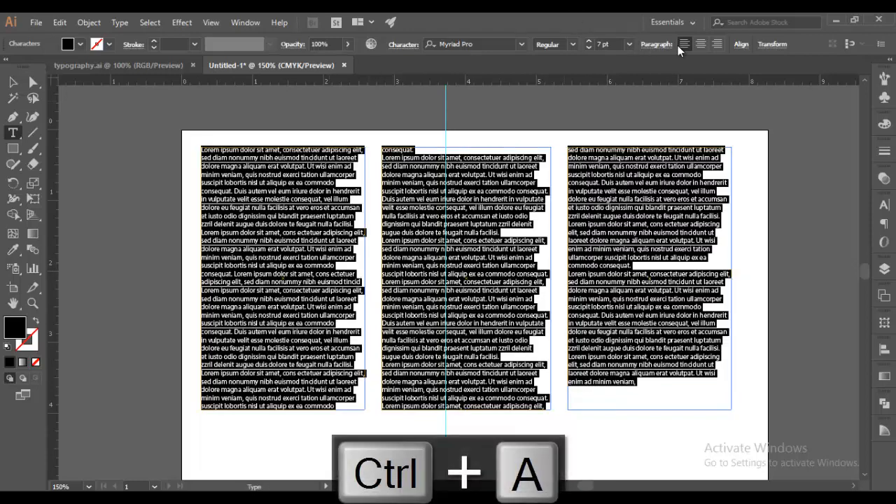
click(740, 44)
click(742, 45)
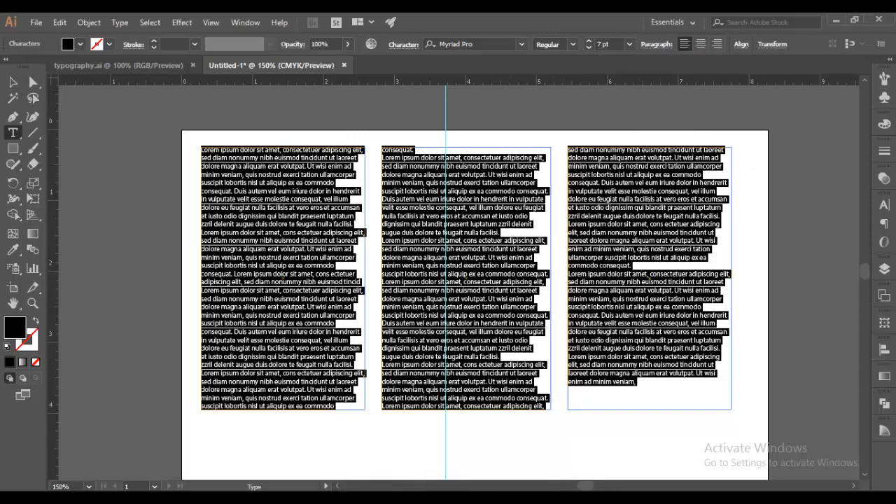
click(885, 224)
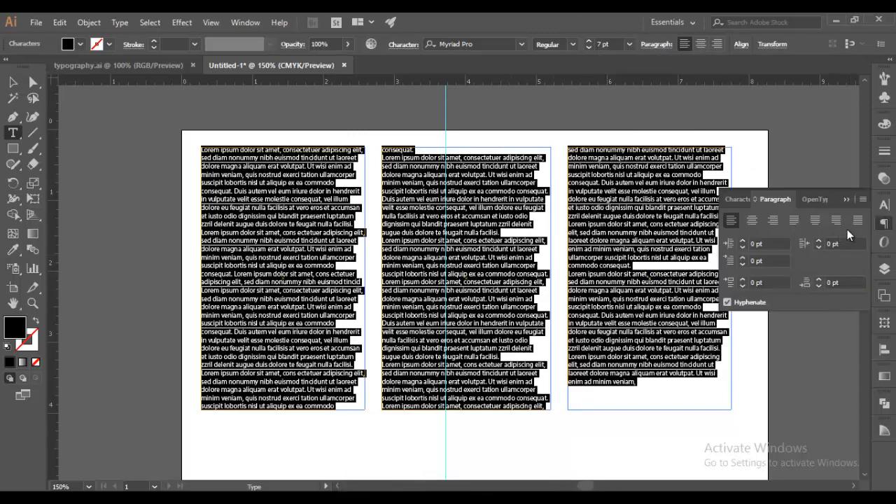
click(793, 222)
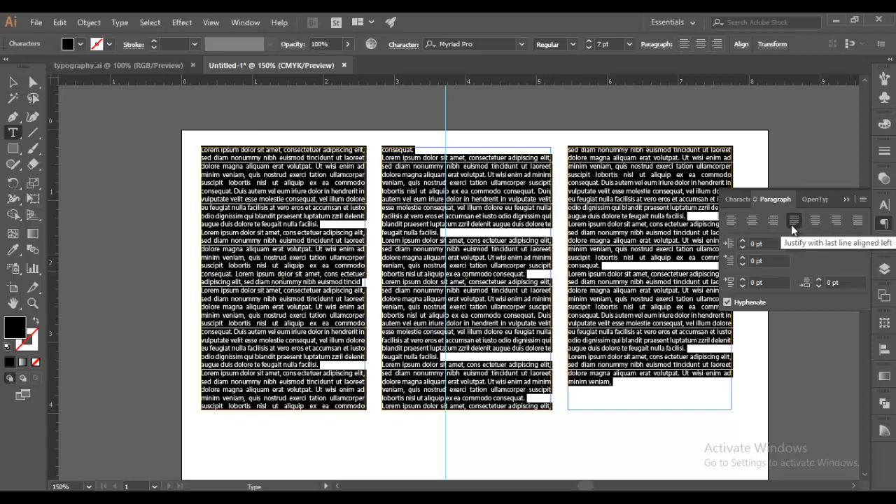
click(468, 271)
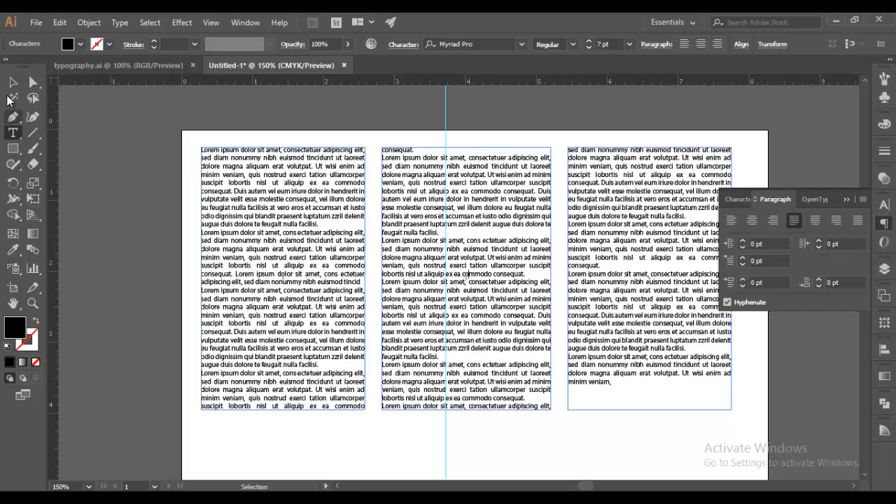
click(13, 82)
click(112, 209)
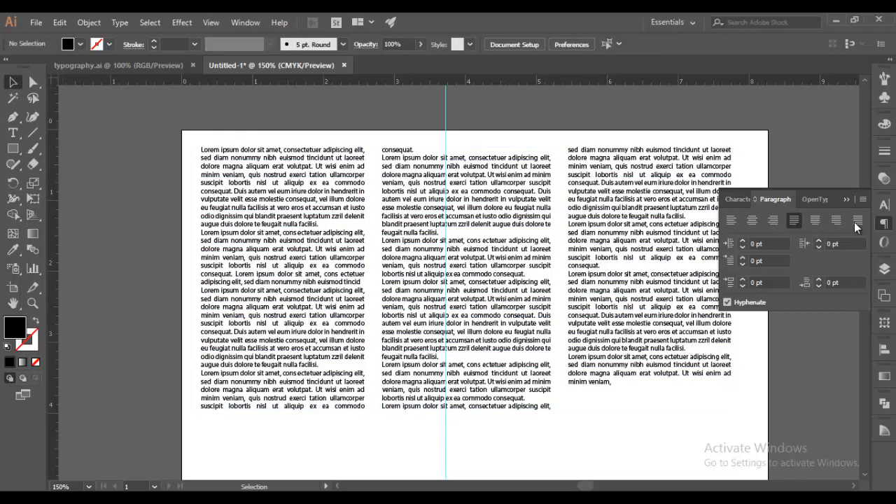
click(847, 201)
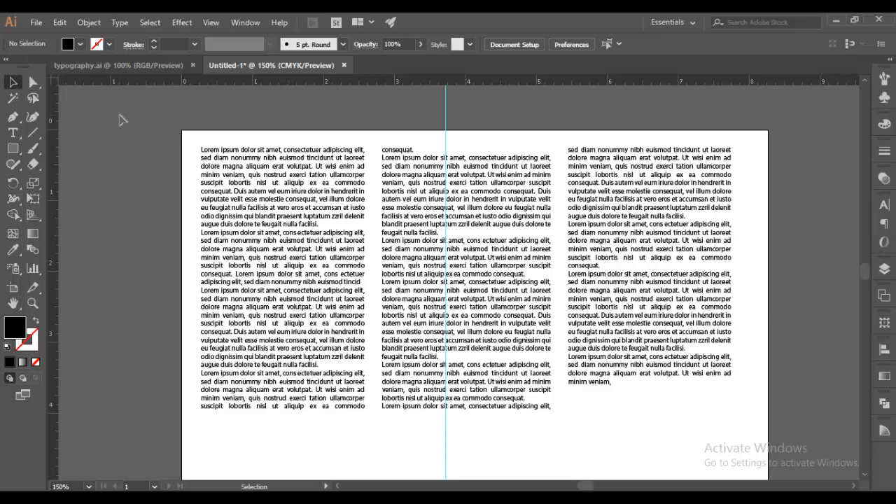
Delete the three threaded text frames together with the vertical guide.
drag(119, 119, 735, 441)
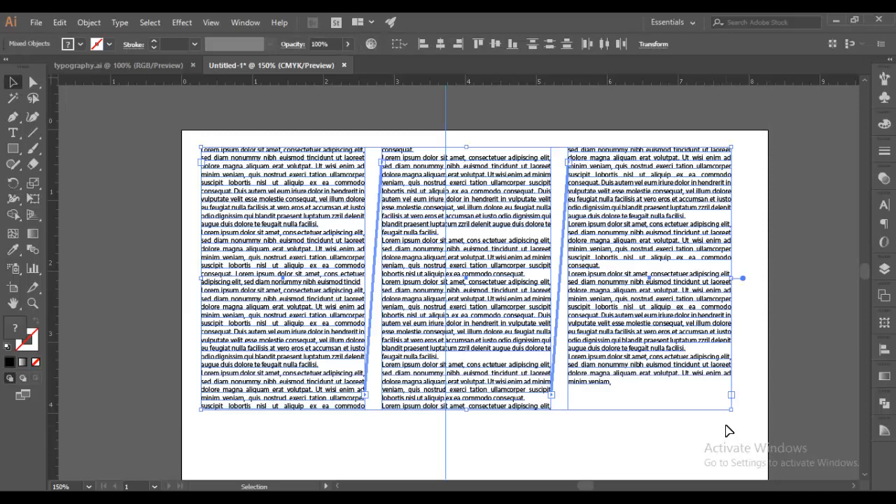
key(Delete)
Draw an ellipse about 3.44 in wide and 2.49 in high on the upper half of the artboard.
drag(13, 133, 37, 153)
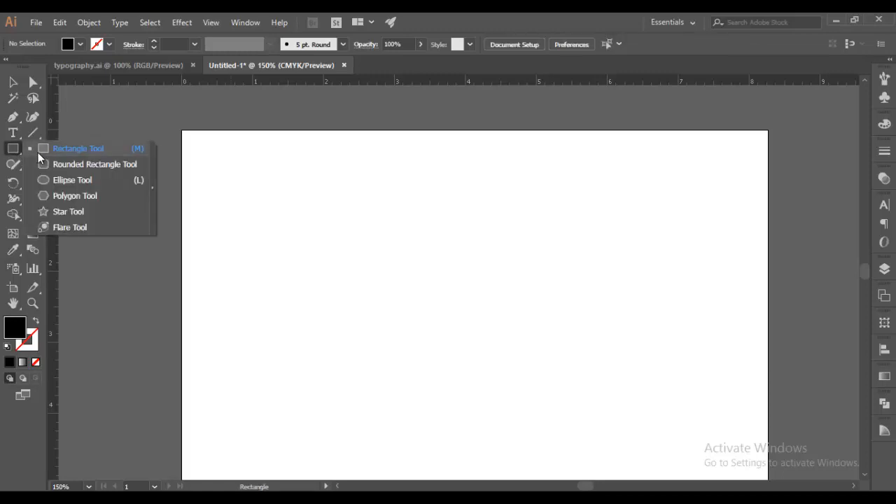
drag(38, 152, 82, 175)
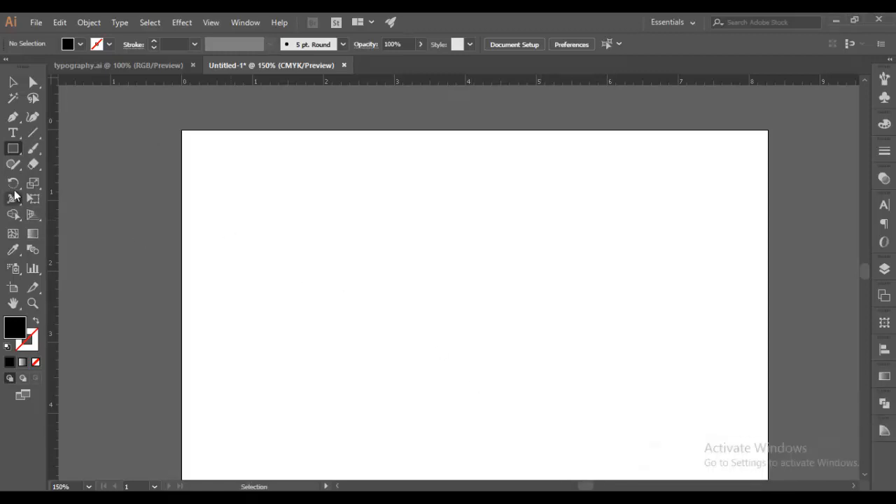
drag(12, 148, 62, 180)
drag(265, 196, 509, 372)
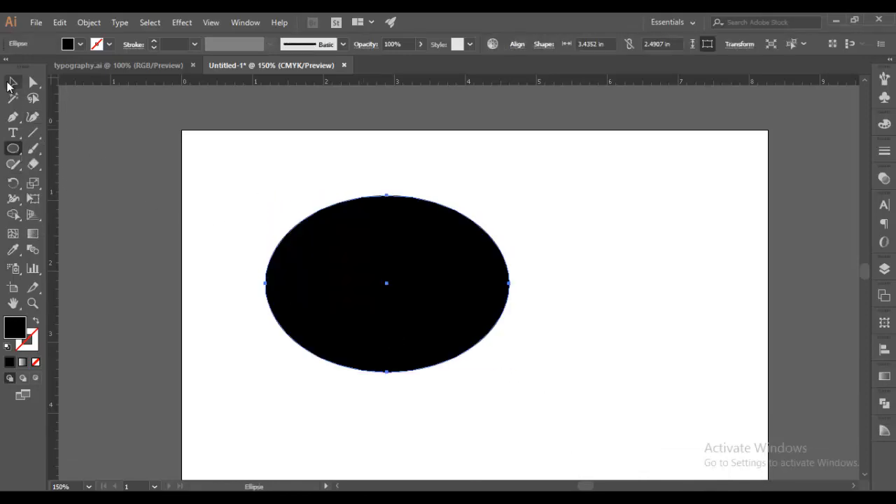
Set the ellipse's fill to none and its stroke to black.
click(79, 44)
click(7, 67)
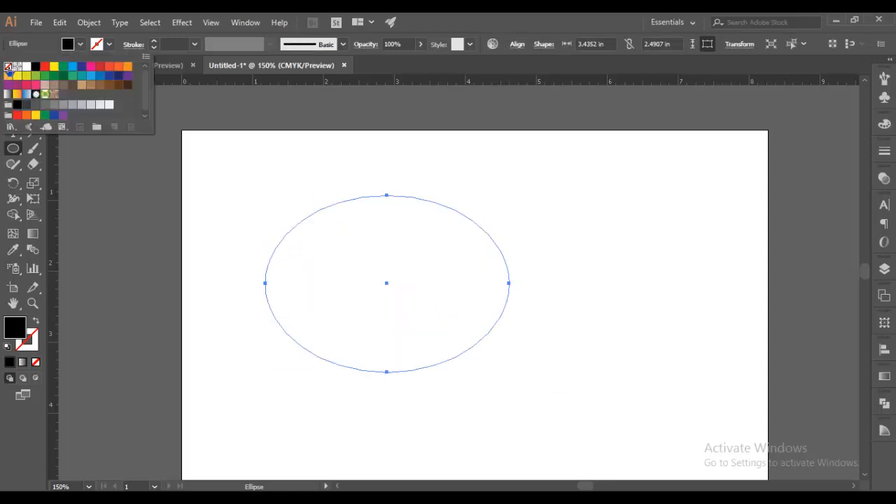
click(99, 48)
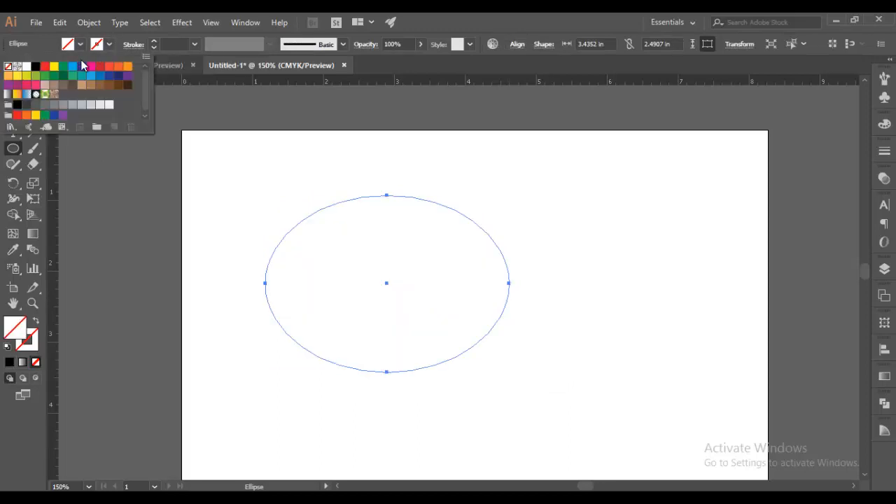
click(35, 65)
click(98, 189)
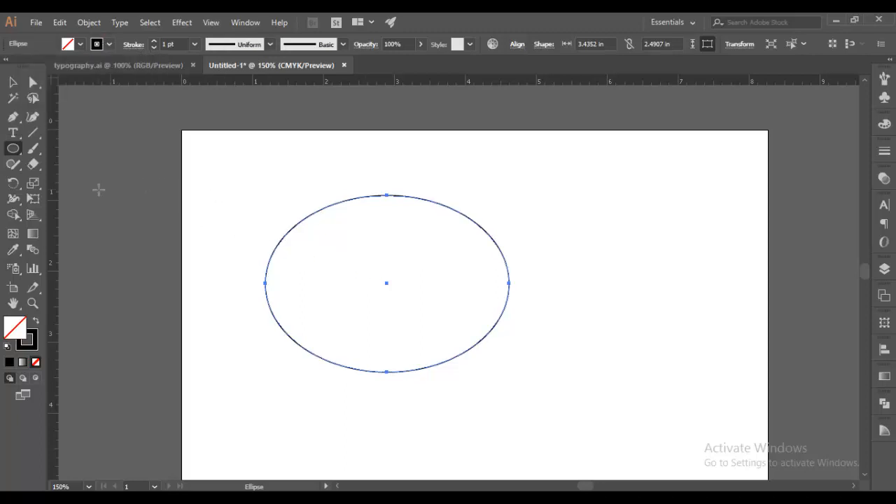
Fill the ellipse with placeholder text using the Type Tool, and undo the conversion back to the plain ellipse.
click(13, 133)
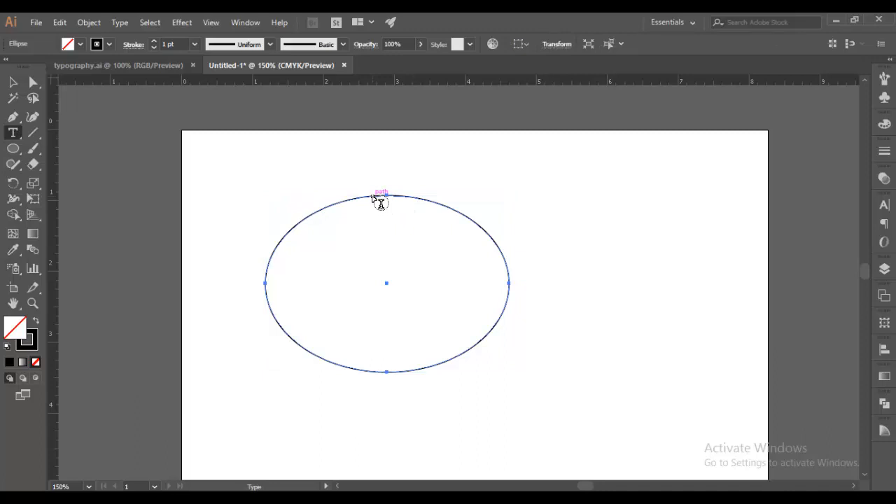
click(372, 194)
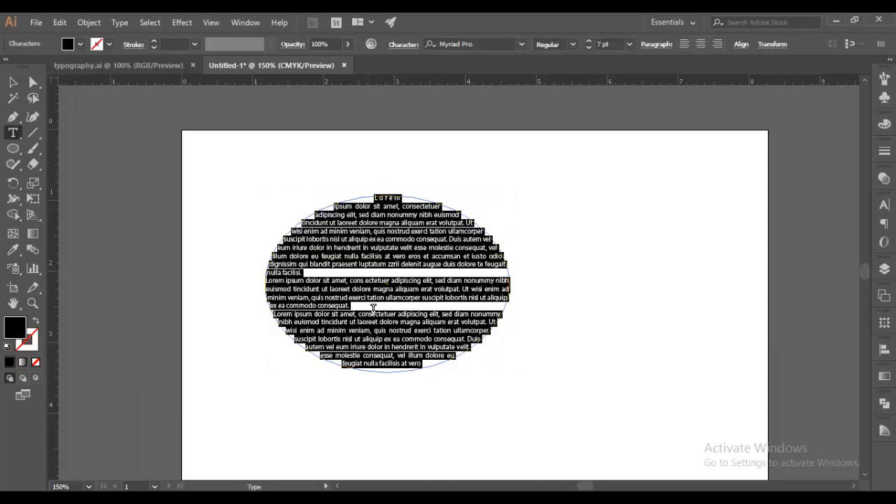
click(375, 317)
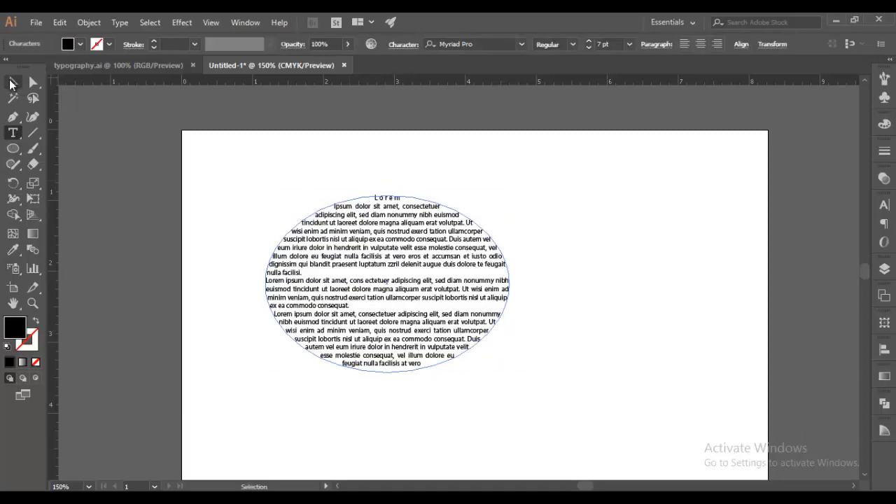
key(ctrl+z)
key(ctrl+z)
Fill the ellipse with placeholder text using the Area Type Tool and finish editing the text.
click(13, 133)
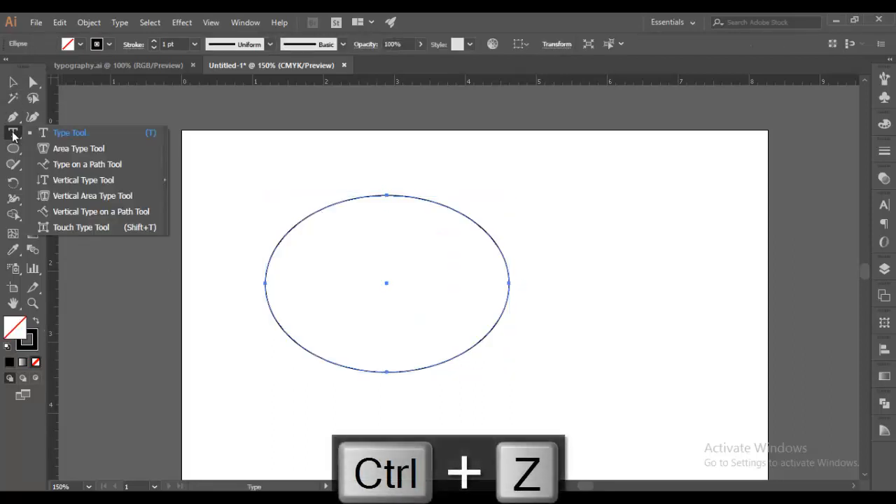
click(52, 149)
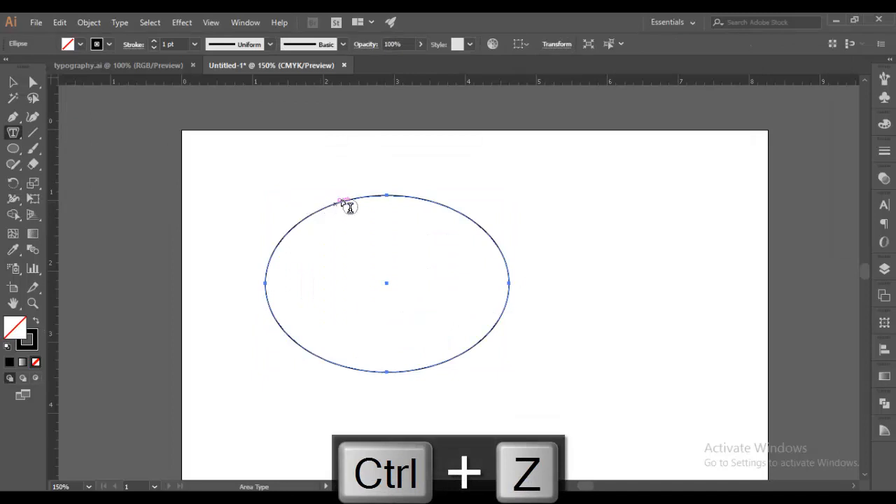
click(352, 200)
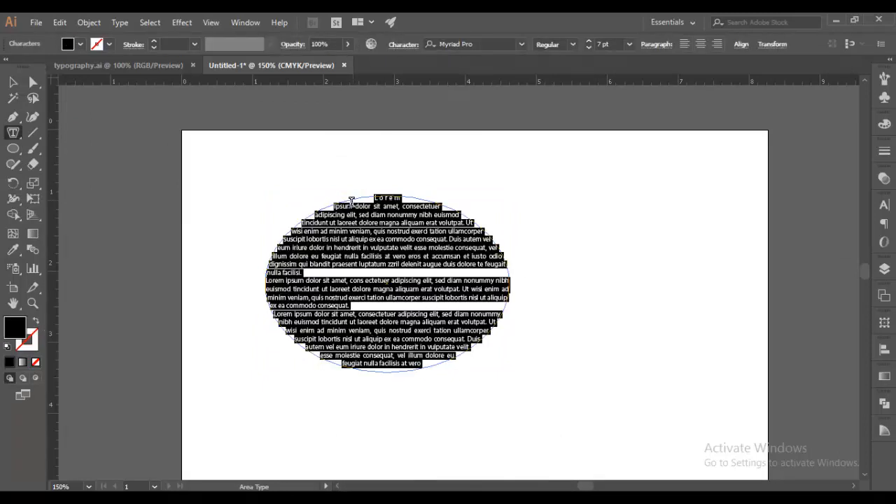
click(366, 315)
key(Escape)
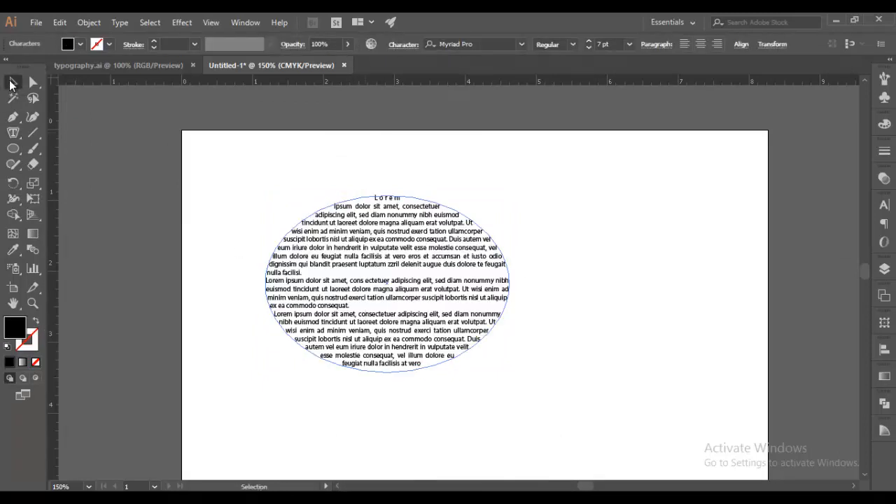
Select all the text inside the ellipse, and delete the whole ellipse text object from the artboard.
click(12, 132)
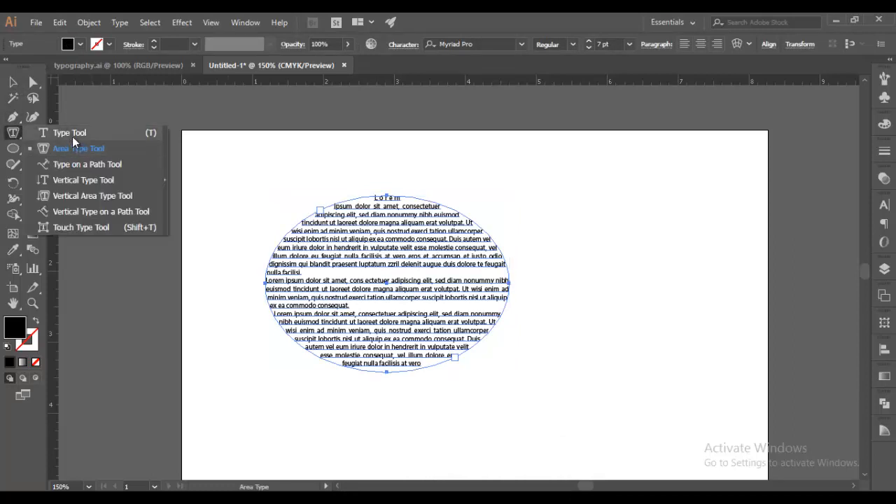
click(70, 133)
click(371, 280)
key(ctrl+a)
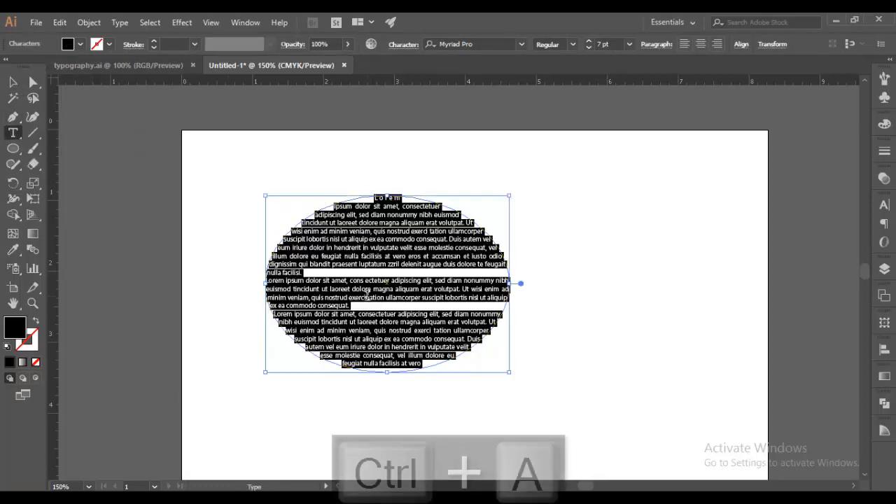
click(13, 82)
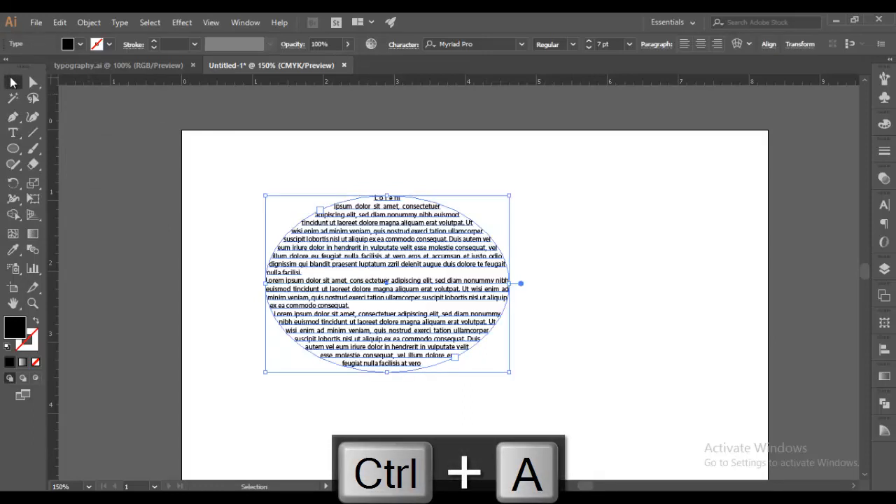
click(507, 390)
key(ctrl+a)
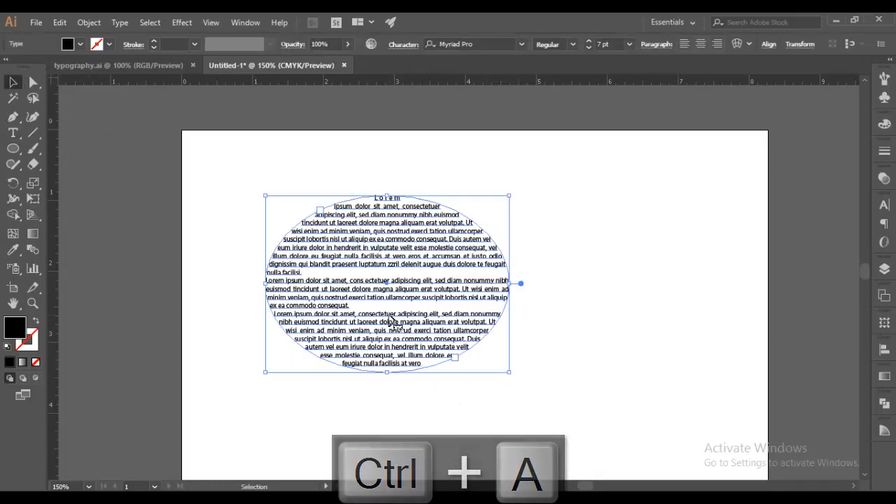
key(Delete)
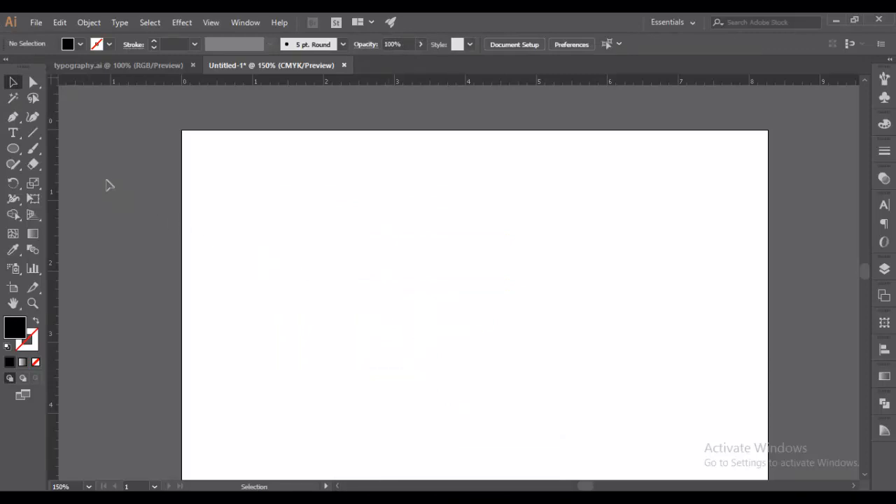
Draw a closed Pen shape with a nearly horizontal top edge about 4 in long, an S-curved lower edge and a straight left side.
drag(467, 274, 458, 238)
click(13, 117)
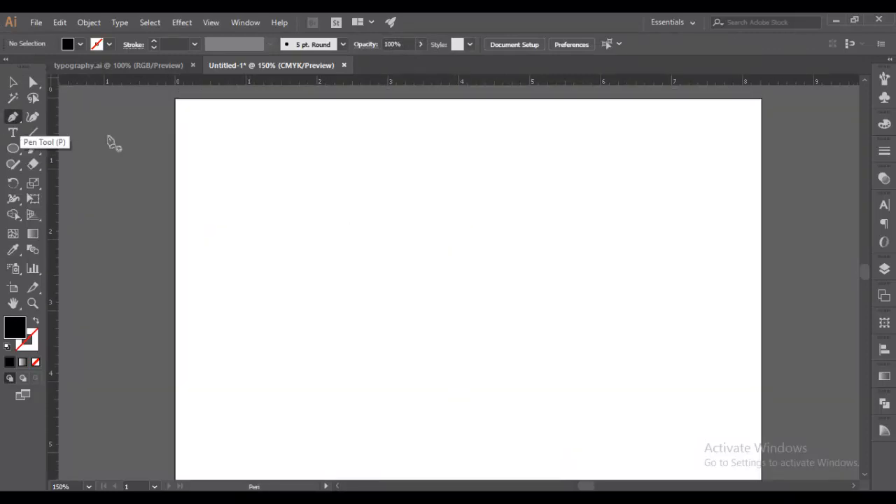
click(299, 154)
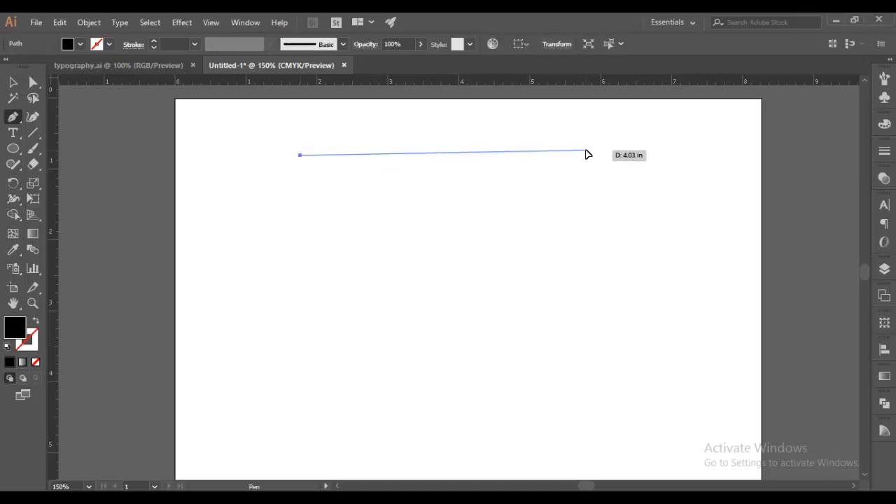
click(585, 150)
drag(455, 238, 328, 242)
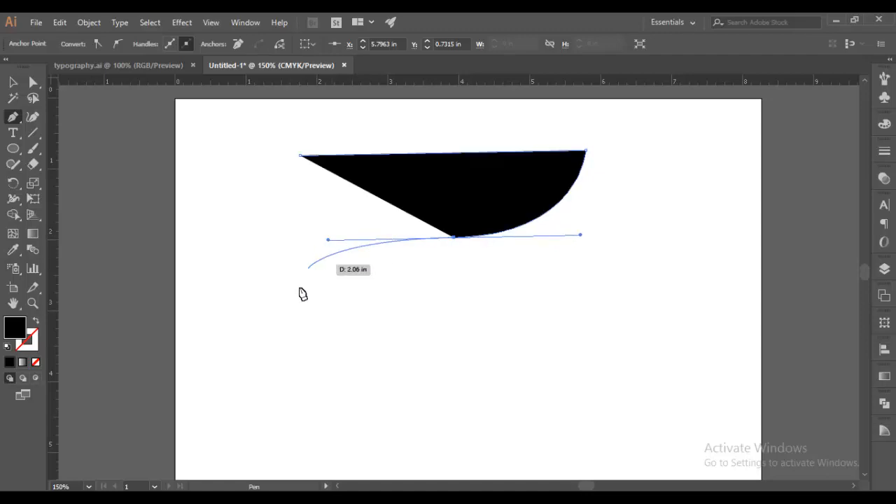
click(323, 321)
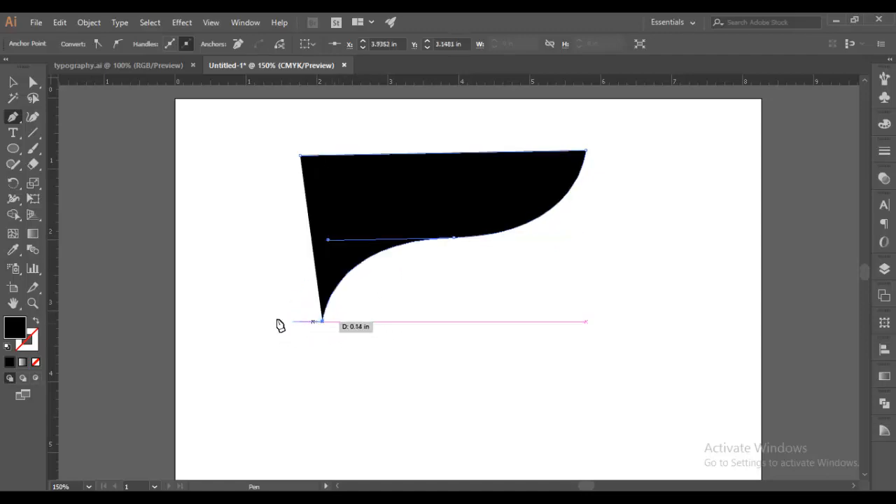
click(300, 156)
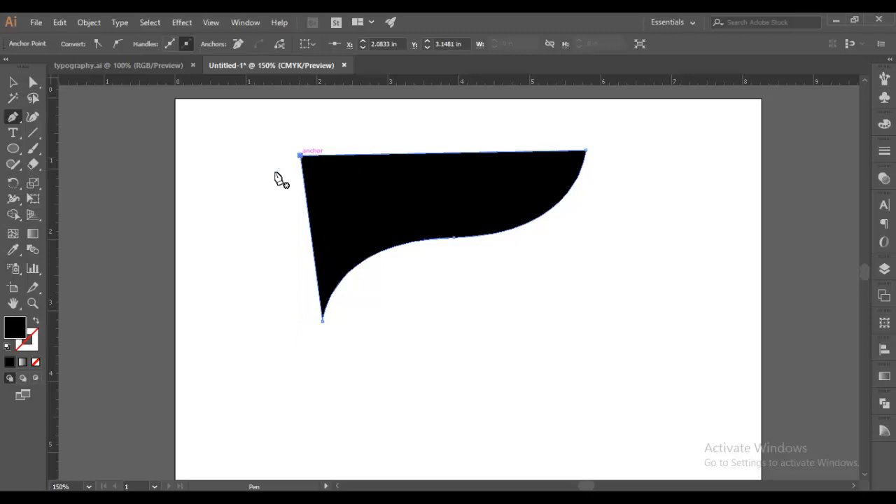
Give the pen shape no fill and a black stroke, and move its lowest anchor point to about X 1.77 in, Y 3 in.
click(36, 361)
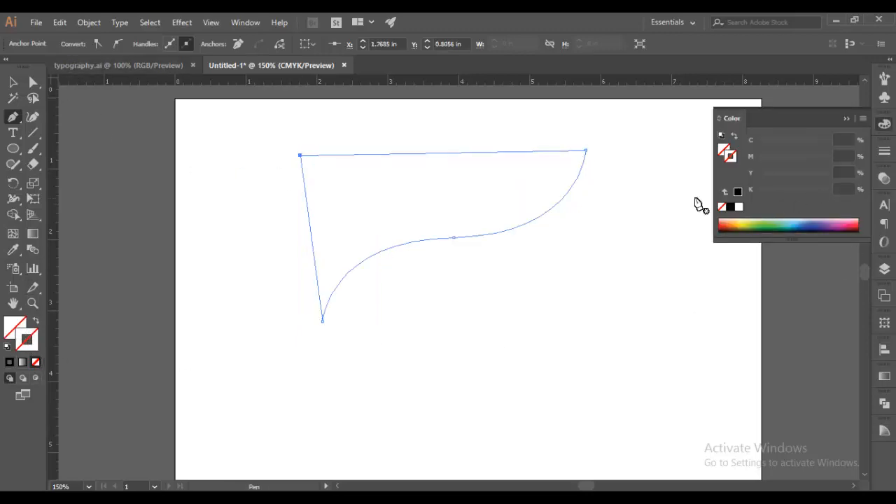
click(729, 207)
click(33, 82)
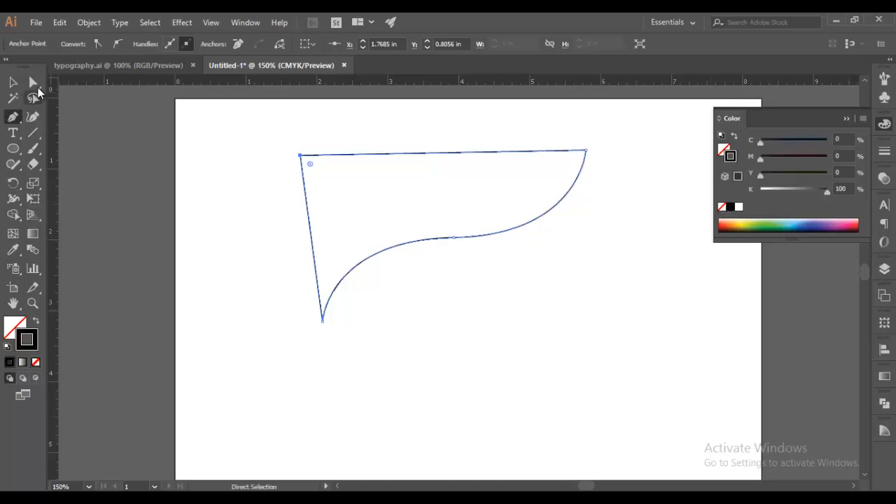
drag(322, 321, 302, 312)
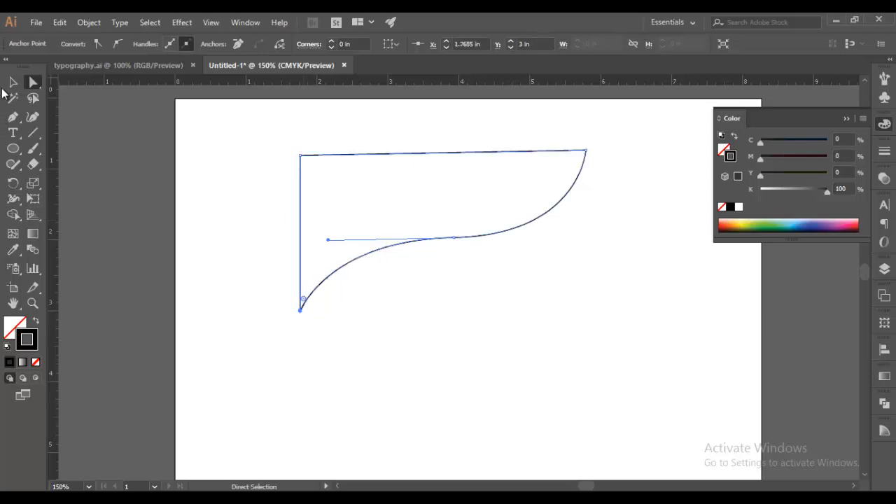
Fill the curved pen shape with placeholder text using the Area Type Tool, and deselect it.
click(13, 82)
click(13, 133)
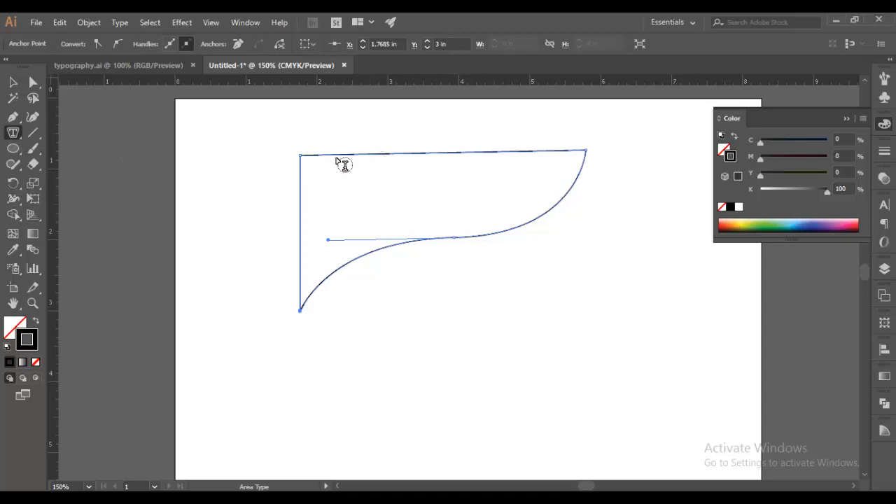
click(309, 152)
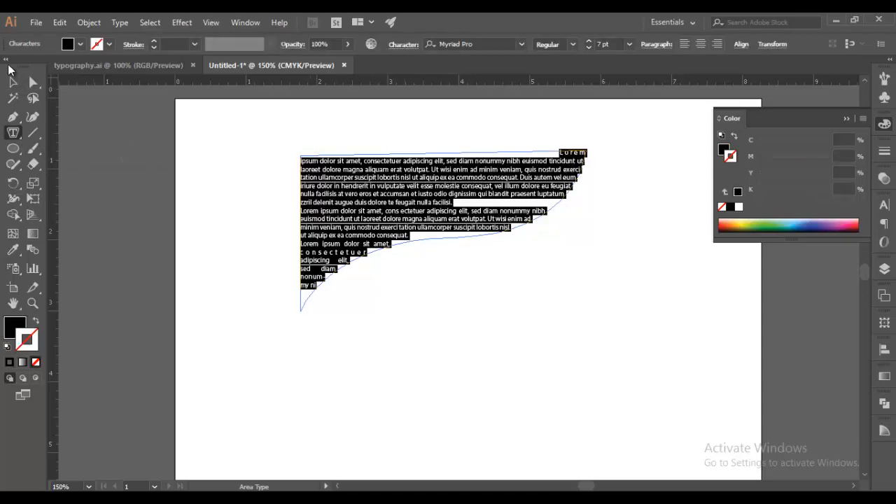
click(10, 83)
click(126, 167)
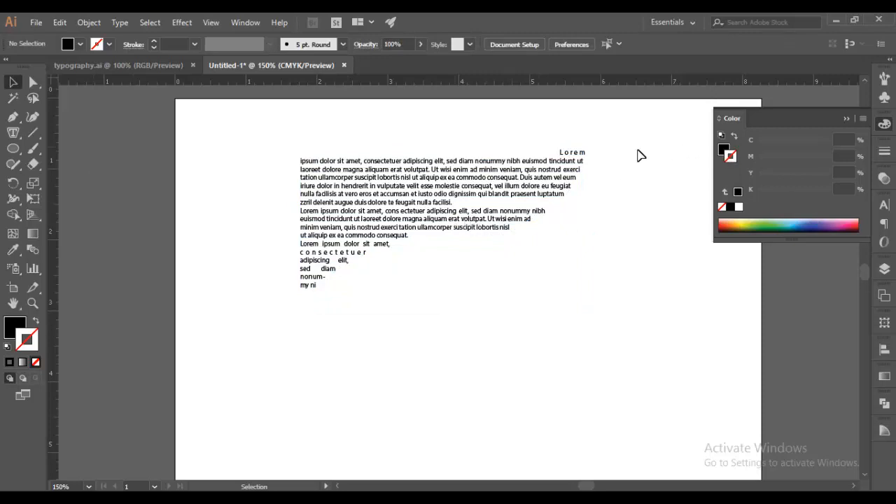
Delete the curved area text object from the artboard.
drag(607, 130, 176, 342)
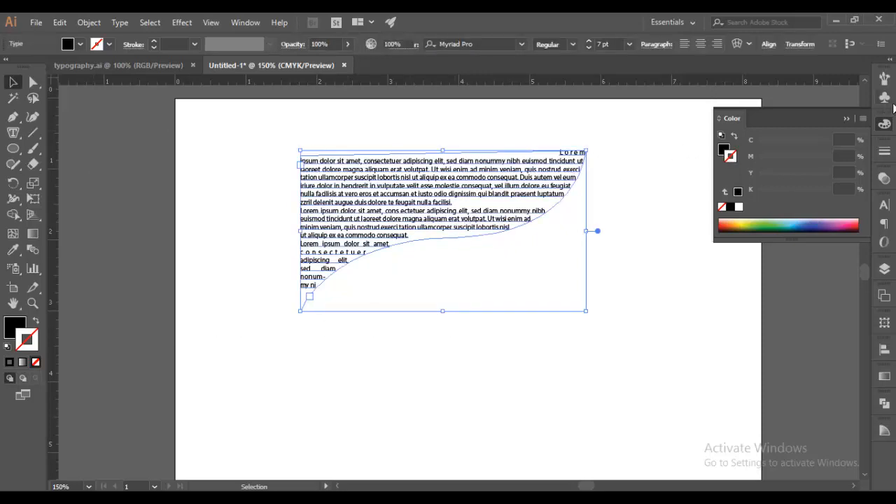
key(Delete)
click(530, 119)
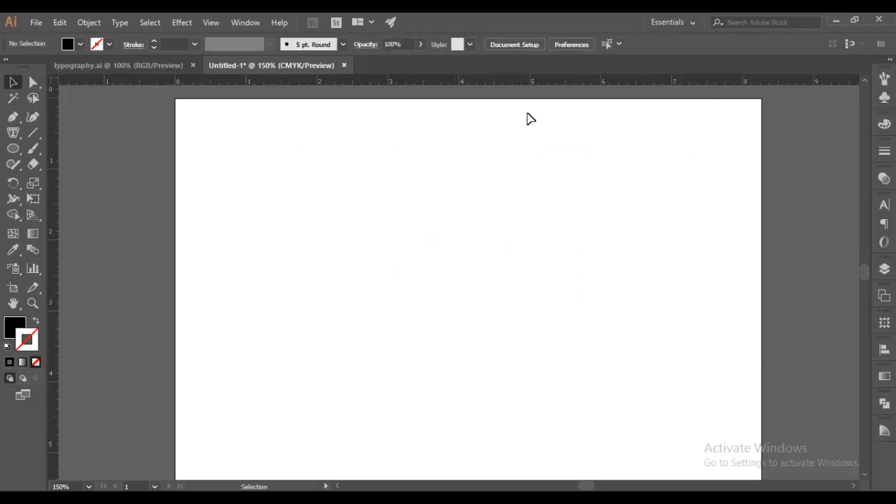
click(39, 24)
mouse_move(98, 253)
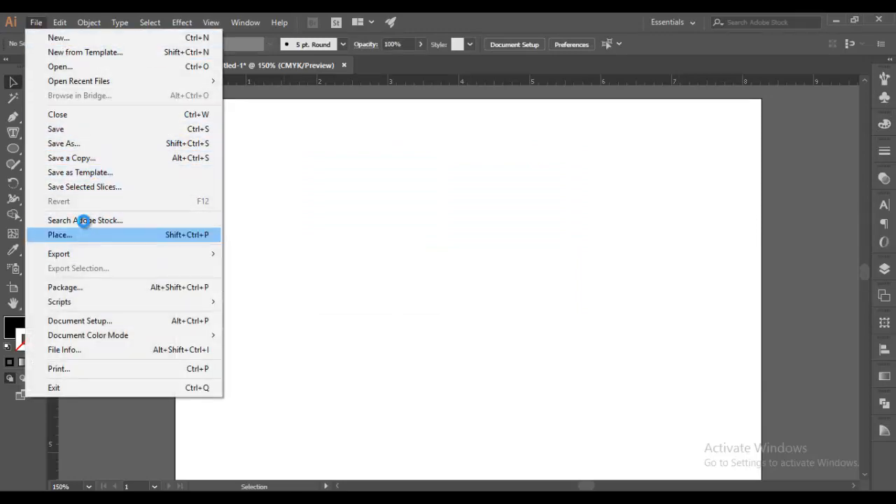
click(77, 235)
scroll(685, 208, down, 5)
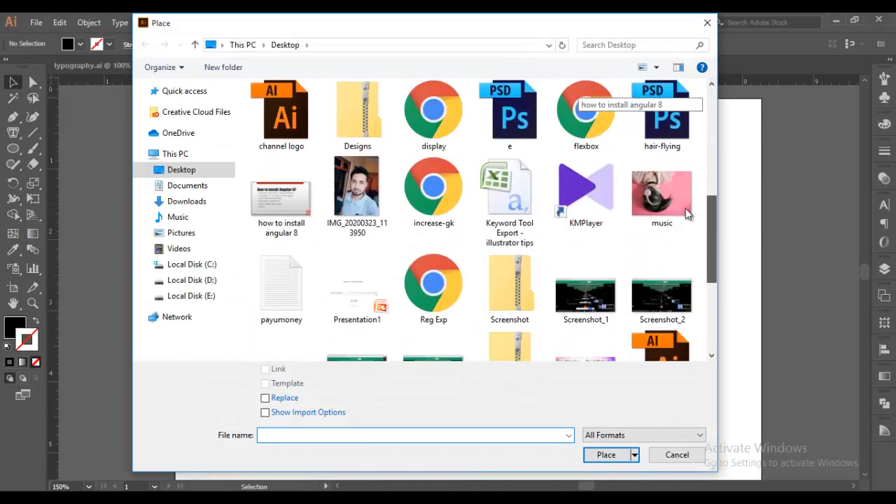
scroll(683, 238, down, 4)
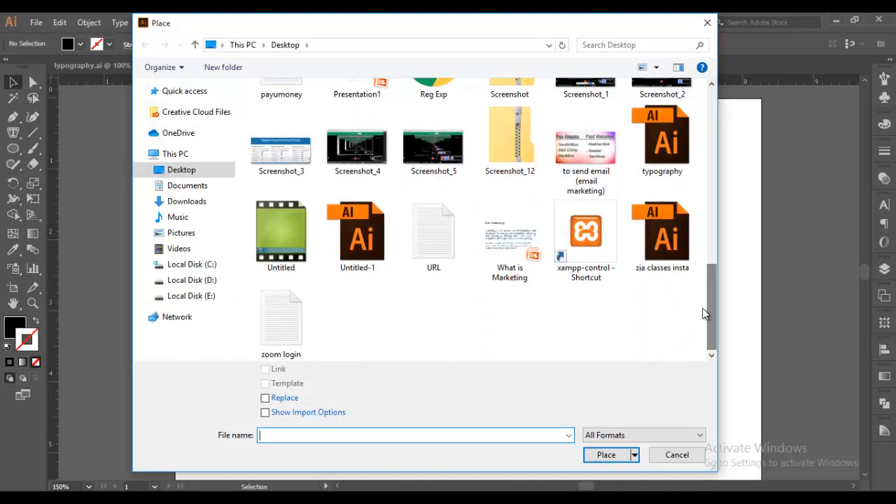
drag(711, 300, 724, 123)
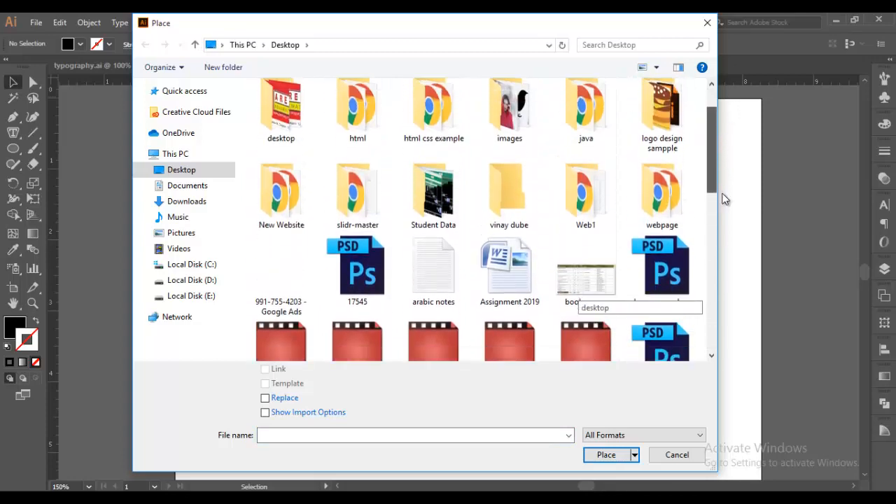
drag(725, 199, 684, 303)
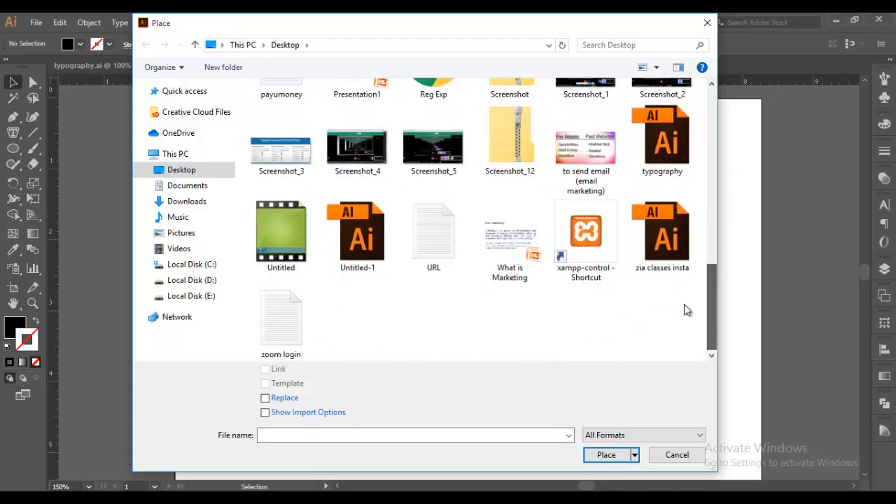
click(147, 169)
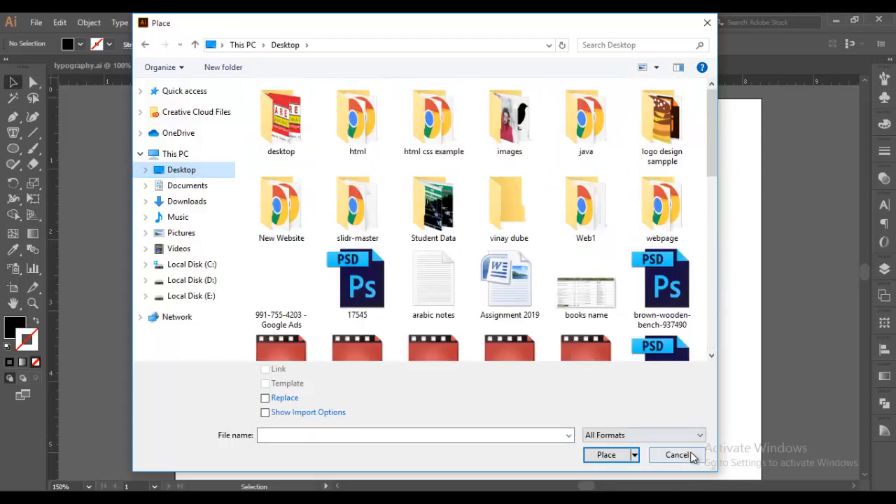
drag(714, 168, 692, 326)
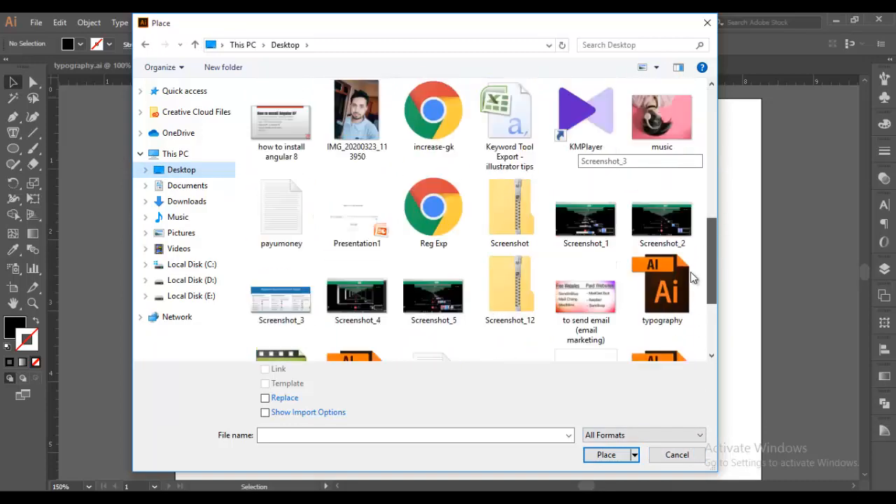
scroll(690, 278, down, 1)
scroll(691, 350, up, 5)
click(676, 455)
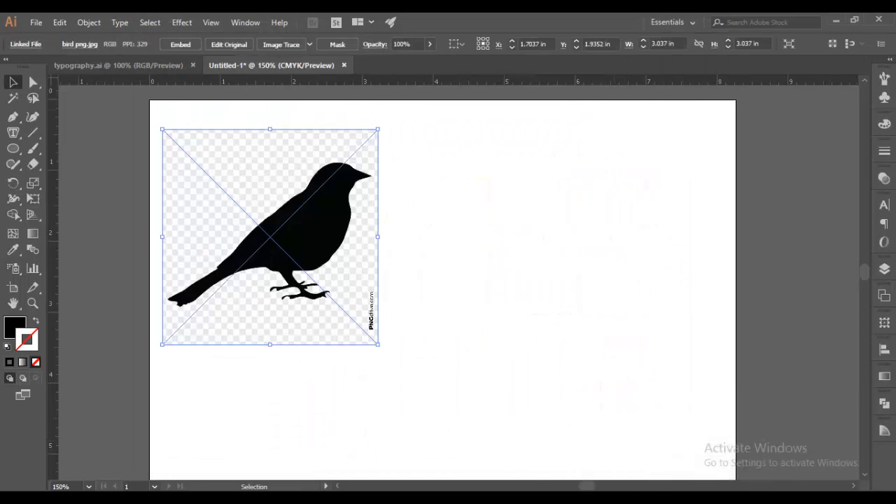
Image-trace the placed bird picture with the Black and White Logo preset, and deselect it.
click(413, 216)
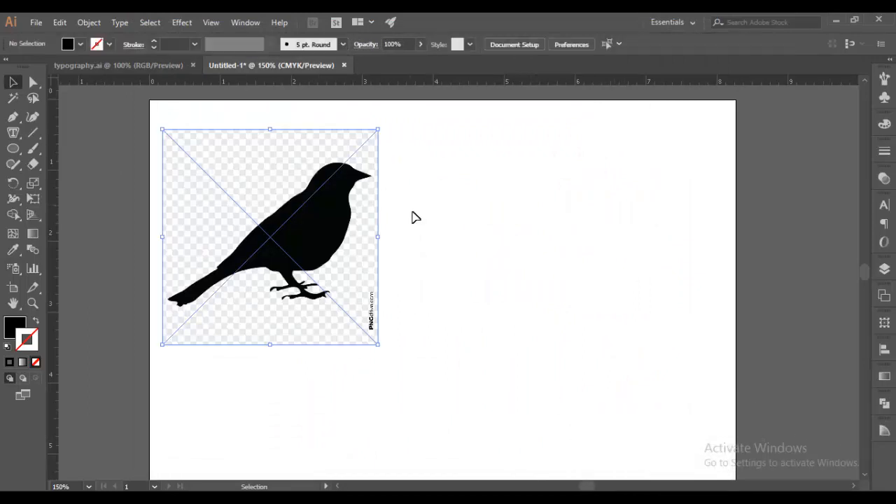
click(364, 252)
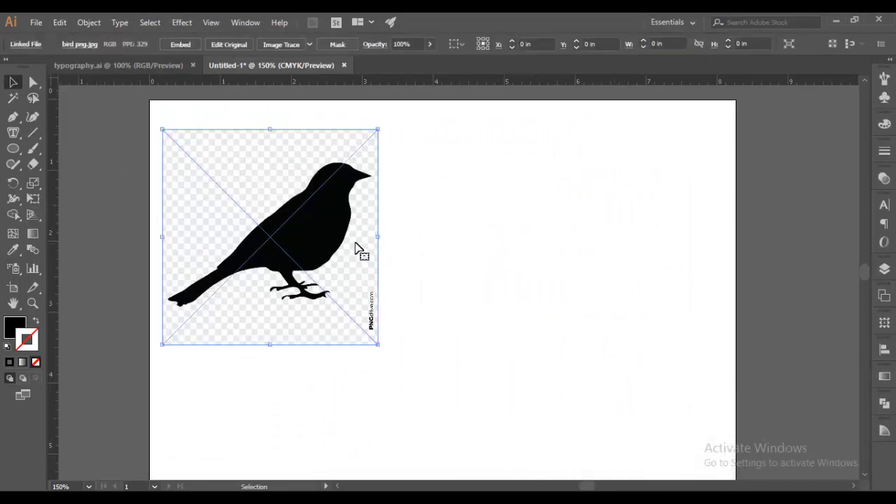
click(308, 42)
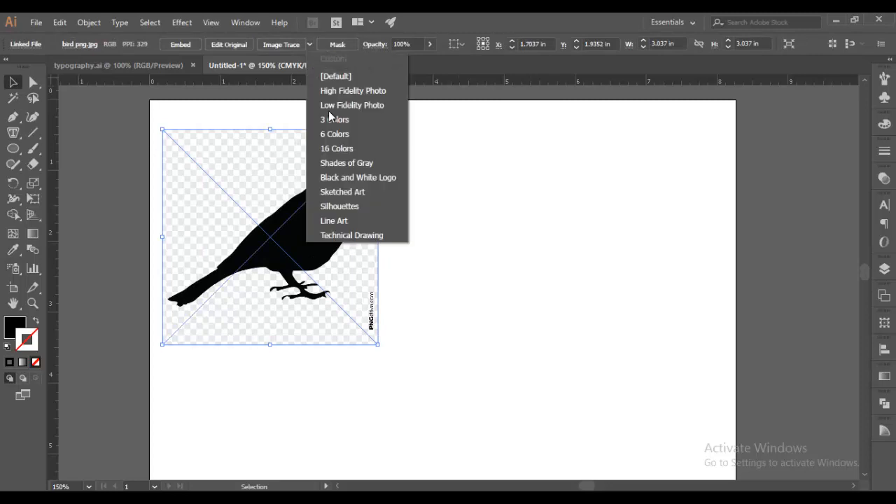
click(355, 178)
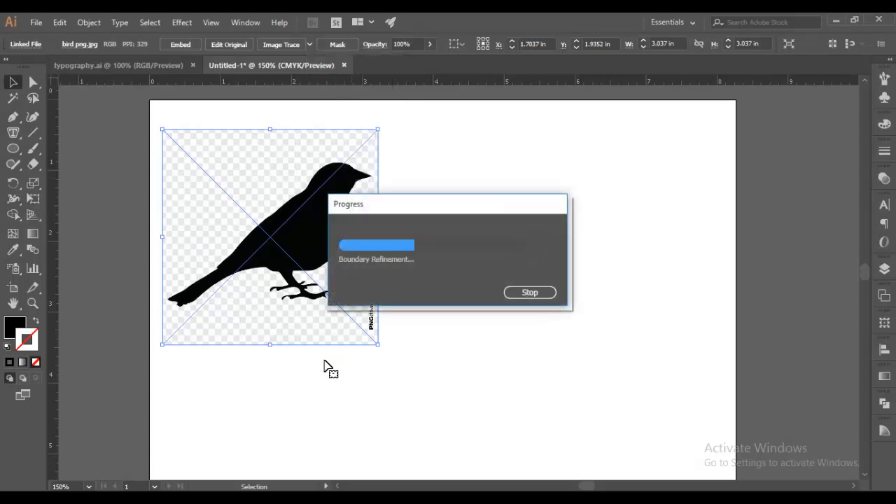
click(467, 287)
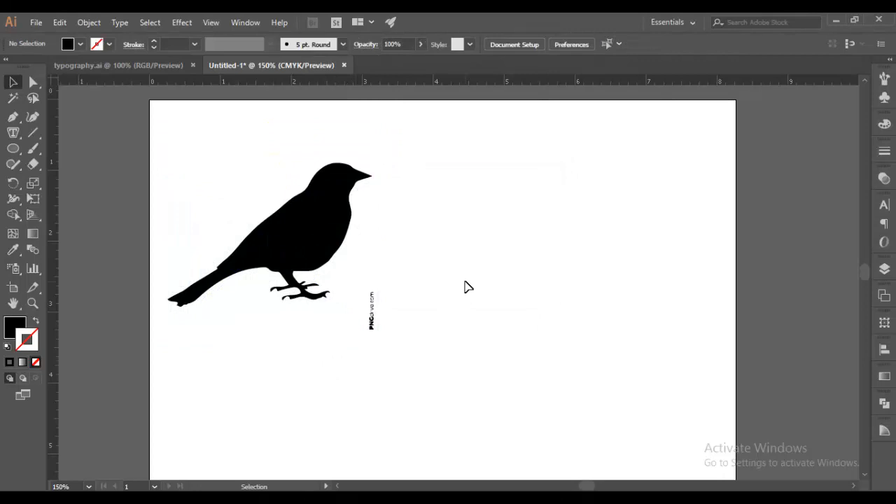
Expand the traced bird into editable paths, ungroup them and clear the selection.
click(316, 263)
right_click(315, 251)
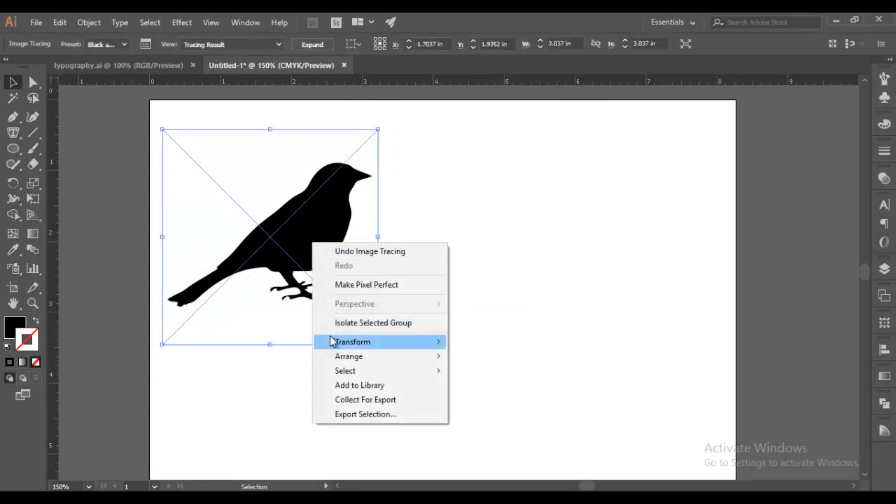
click(282, 114)
click(279, 153)
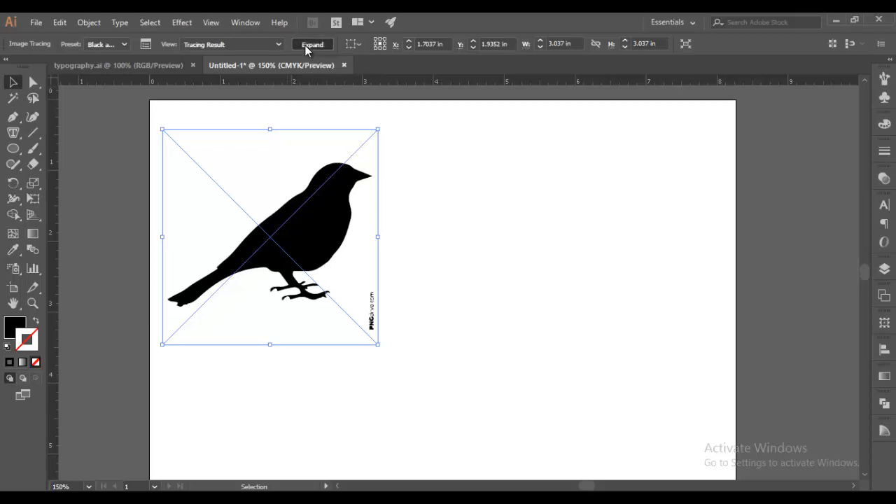
click(305, 46)
right_click(312, 202)
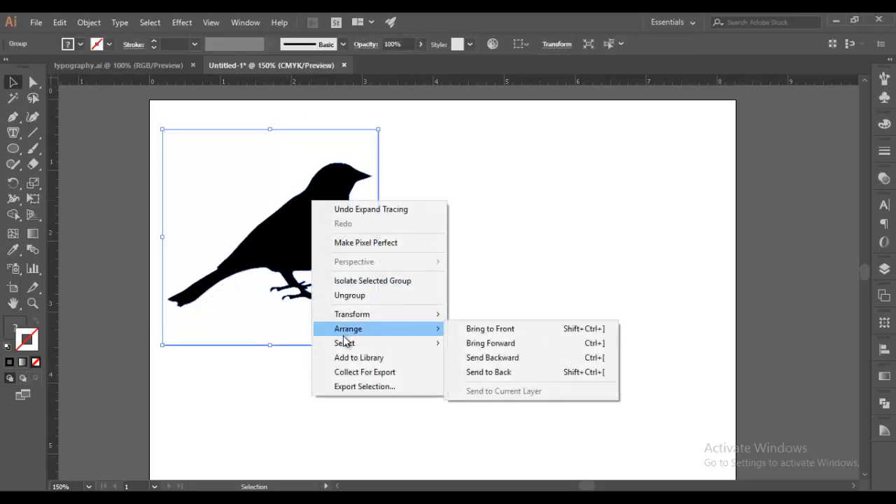
mouse_move(344, 343)
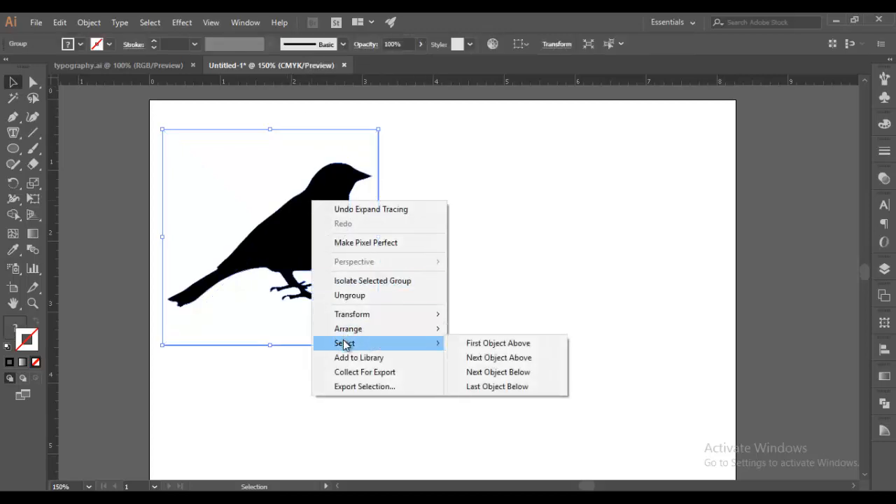
click(346, 295)
click(441, 269)
Move the bird path slightly upward, and delete the leftover background and watermark pieces so that only the bird is kept.
mouse_move(312, 252)
mouse_down()
mouse_move(334, 265)
mouse_move(304, 257)
mouse_up()
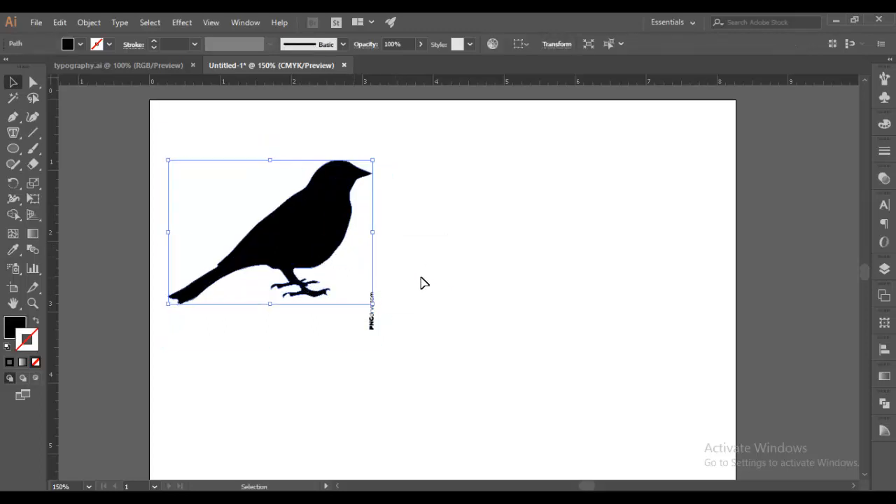
click(417, 282)
drag(394, 272, 341, 359)
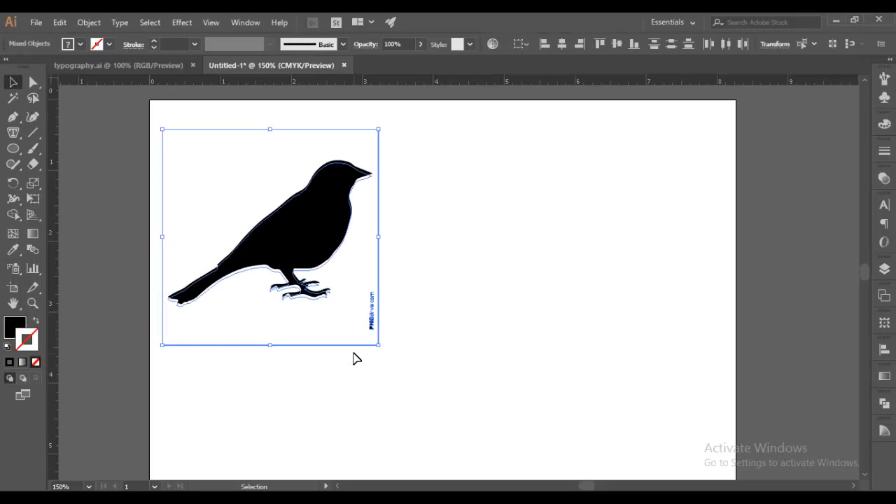
key(Delete)
click(326, 231)
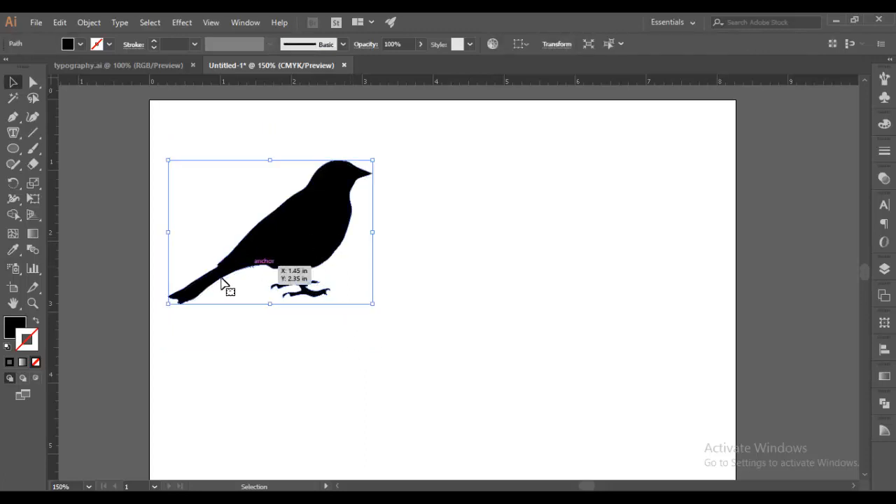
click(534, 263)
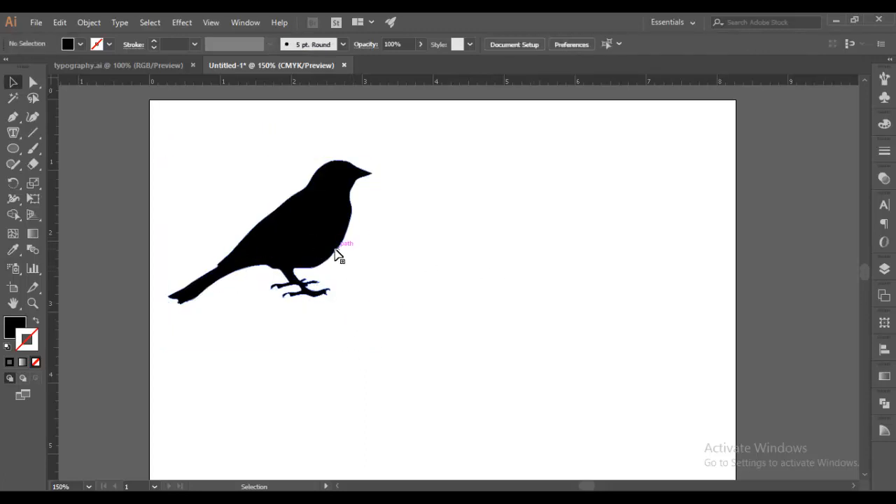
Try reshaping the bird's back by moving individual anchor points with the Direct Selection Tool, and undo the moves.
click(32, 83)
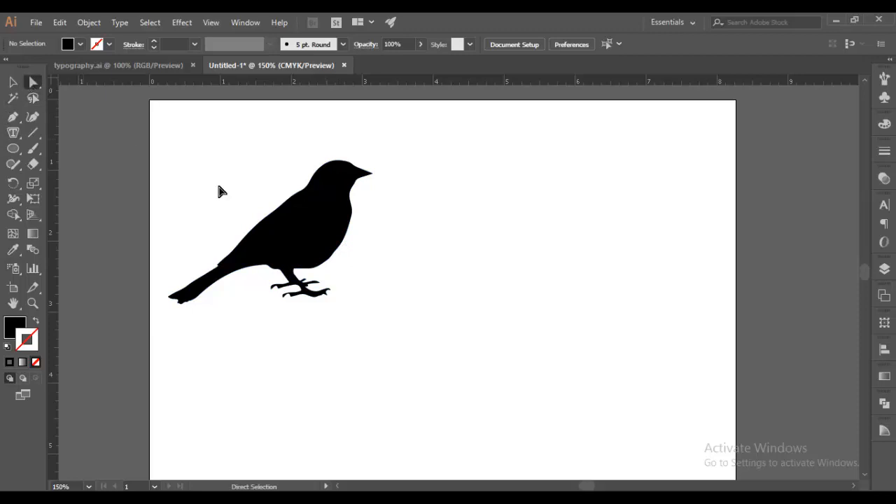
click(273, 217)
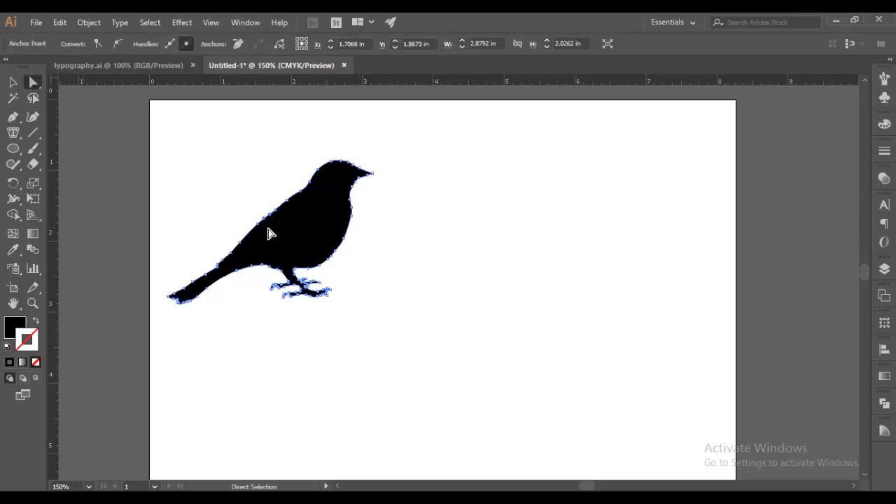
key(ctrl+equal)
key(ctrl+equal)
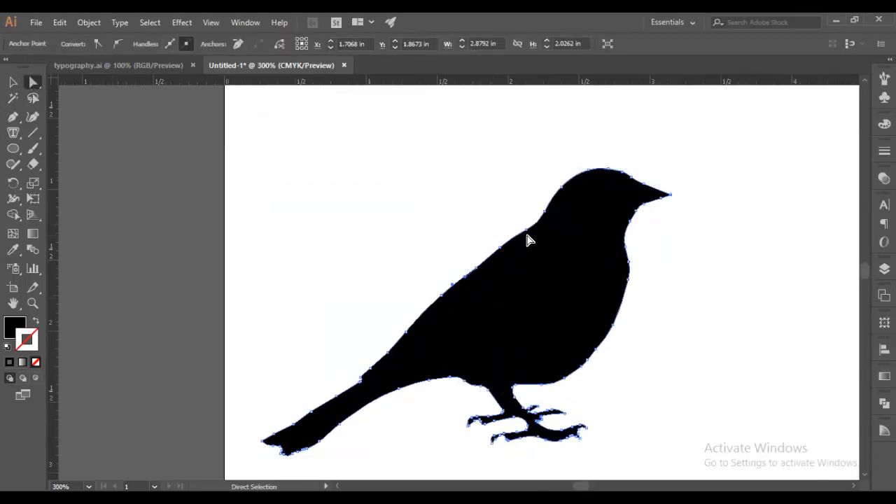
drag(526, 234, 503, 209)
drag(503, 248, 452, 263)
key(ctrl+z)
key(ctrl+z)
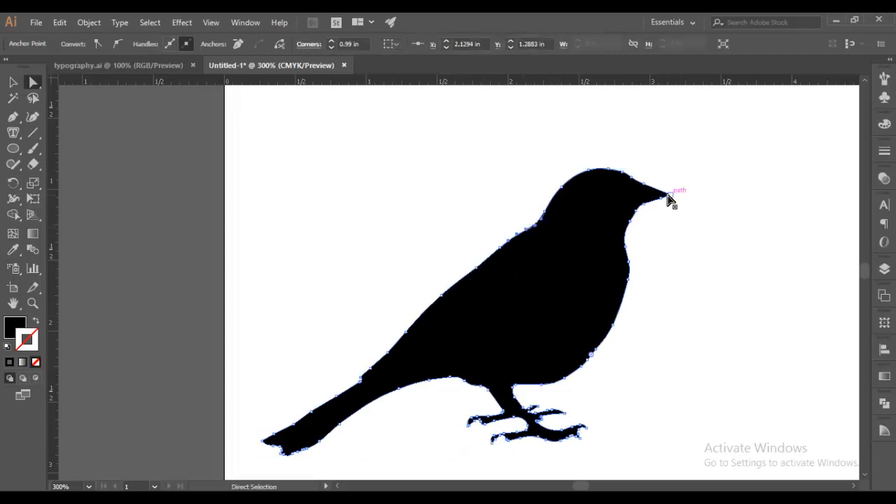
Try to lengthen the beak by moving its tip anchor point slightly outward, and undo the move.
drag(668, 200, 678, 197)
click(674, 225)
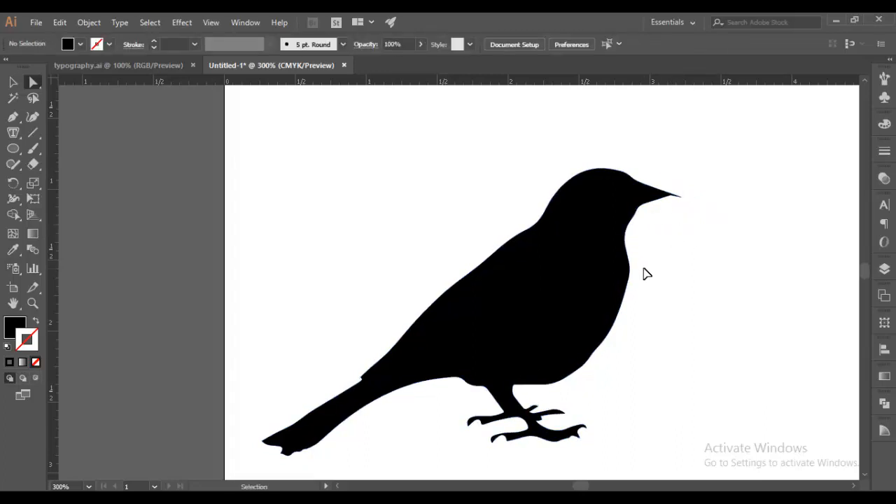
key(ctrl+z)
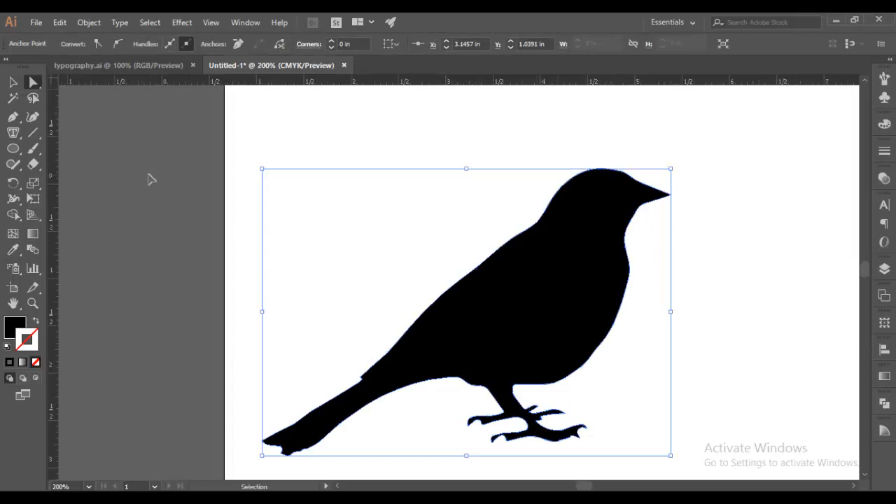
Set the type size to 5 pt using a temporary placeholder point text beside the bird, and delete that text.
key(ctrl+minus)
key(ctrl+minus)
drag(319, 246, 319, 181)
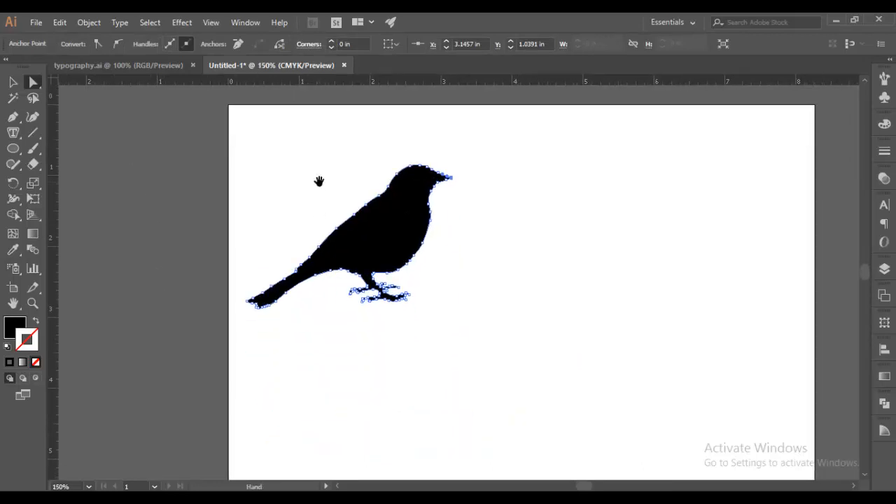
click(13, 132)
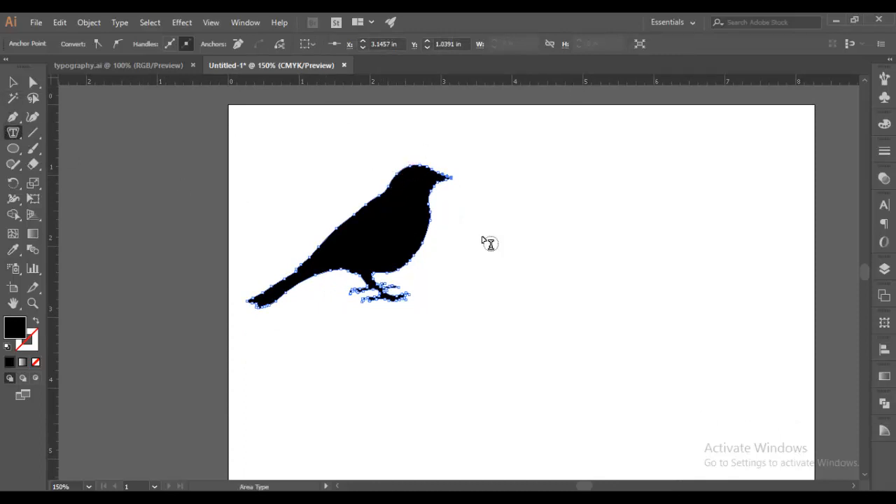
click(13, 132)
click(69, 132)
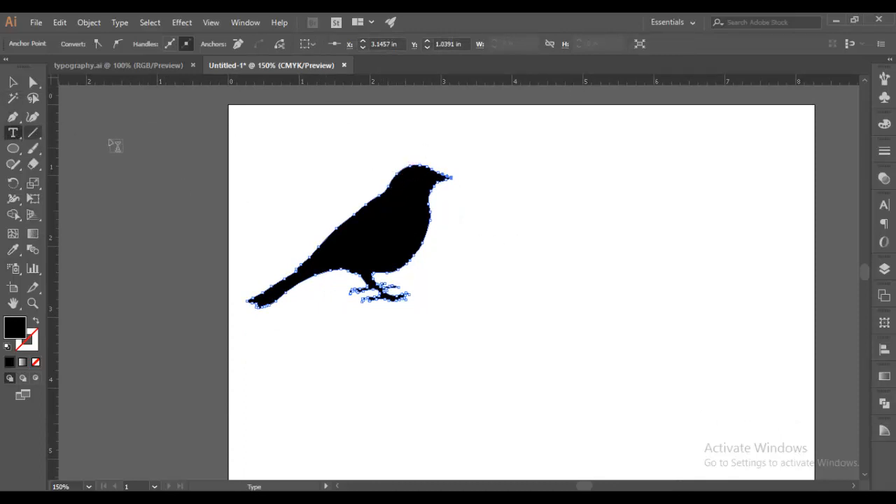
click(548, 196)
click(632, 44)
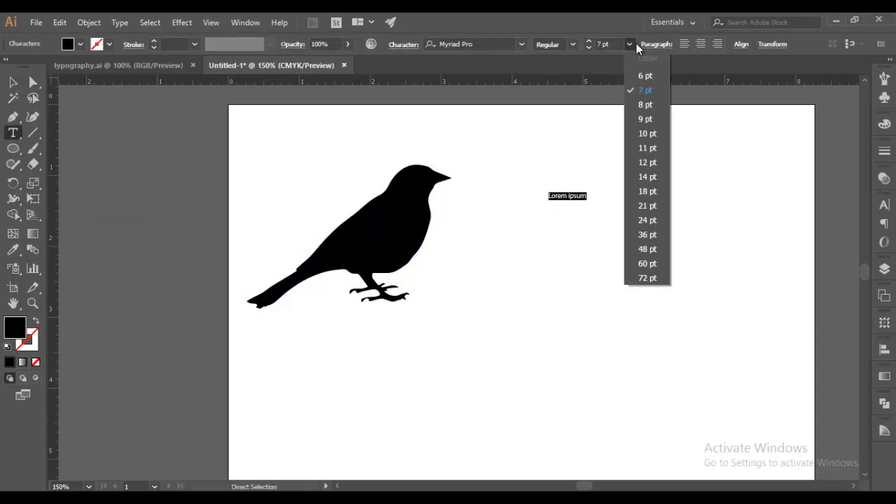
click(636, 75)
drag(621, 45, 537, 37)
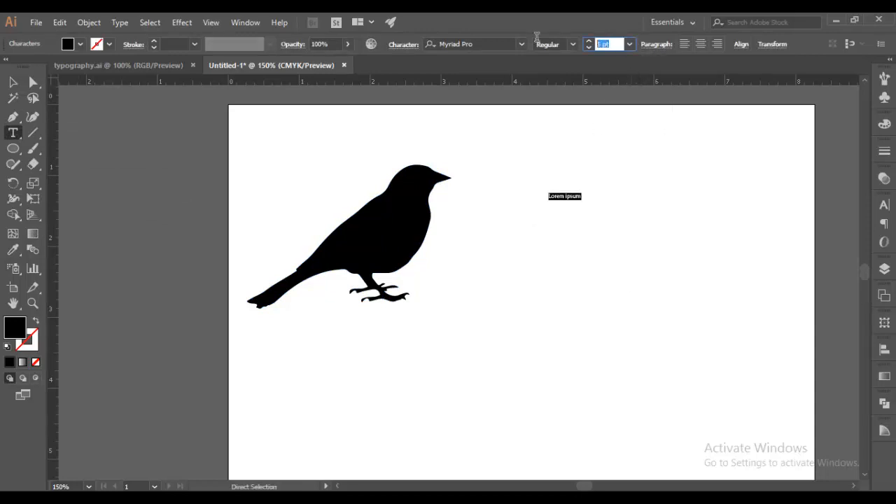
text(5)
key(Return)
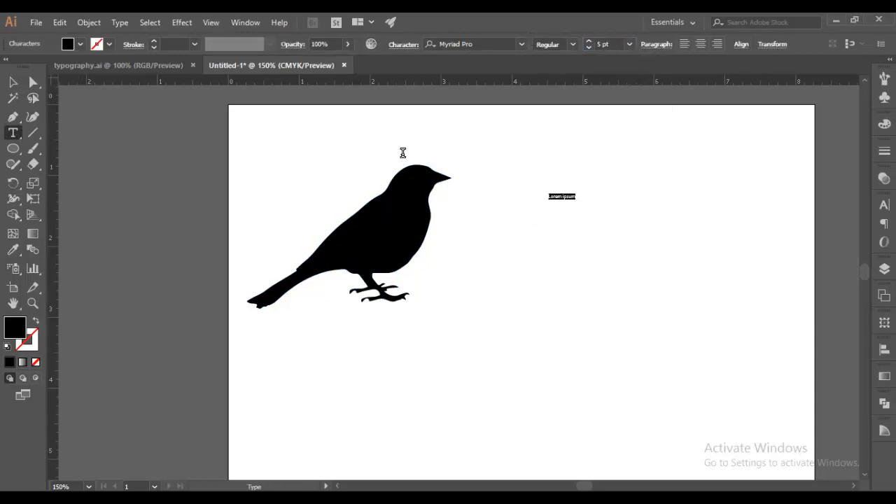
click(13, 82)
key(Delete)
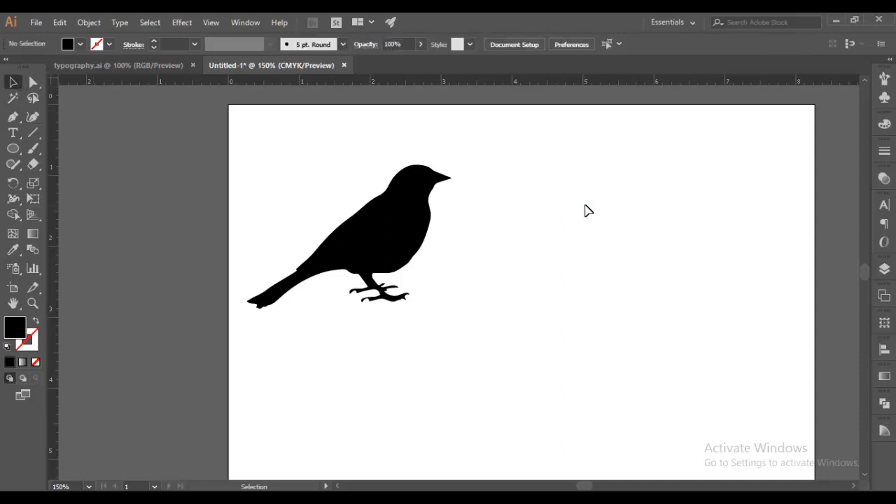
Pick the Area Type tool, and scale the bird up from its lower-right corner to make room for text.
click(14, 136)
drag(14, 139, 35, 144)
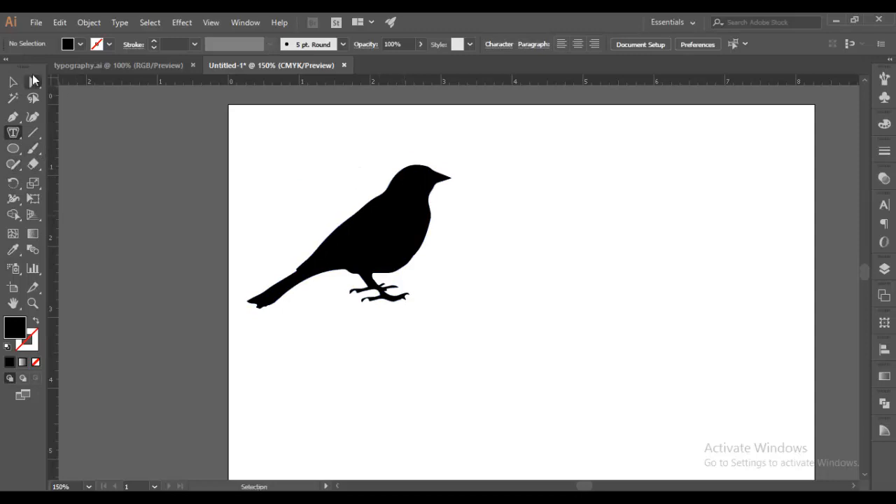
click(12, 82)
click(397, 279)
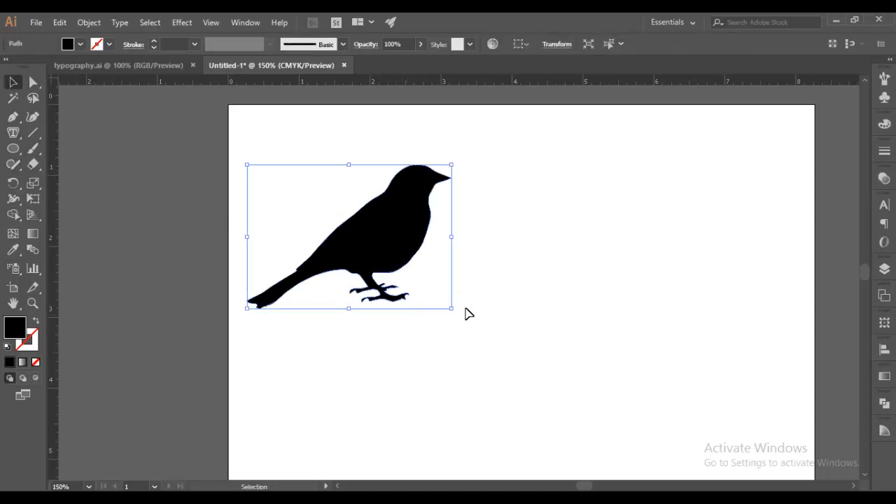
drag(453, 309, 484, 340)
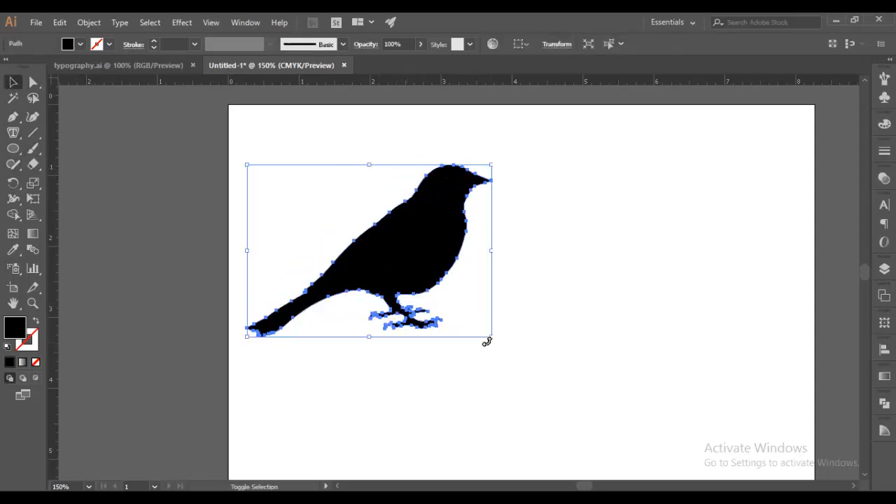
Try filling the enlarged bird with placeholder area text, and undo the fill.
click(12, 132)
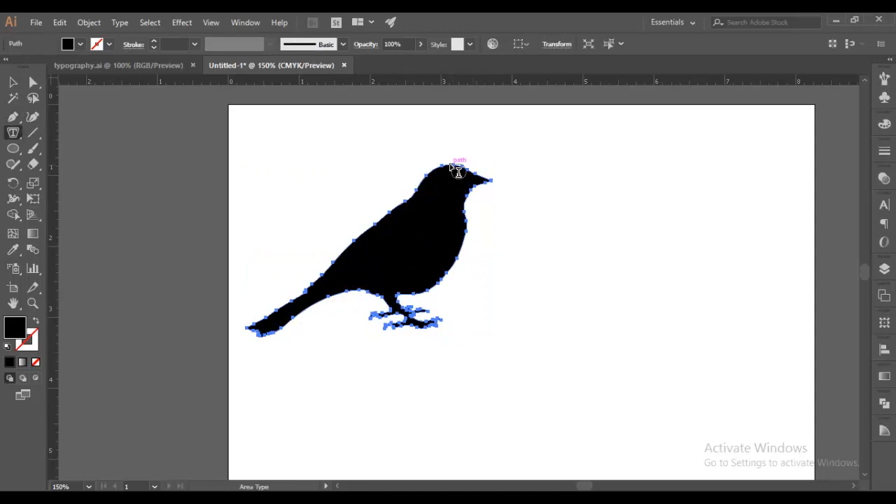
click(449, 163)
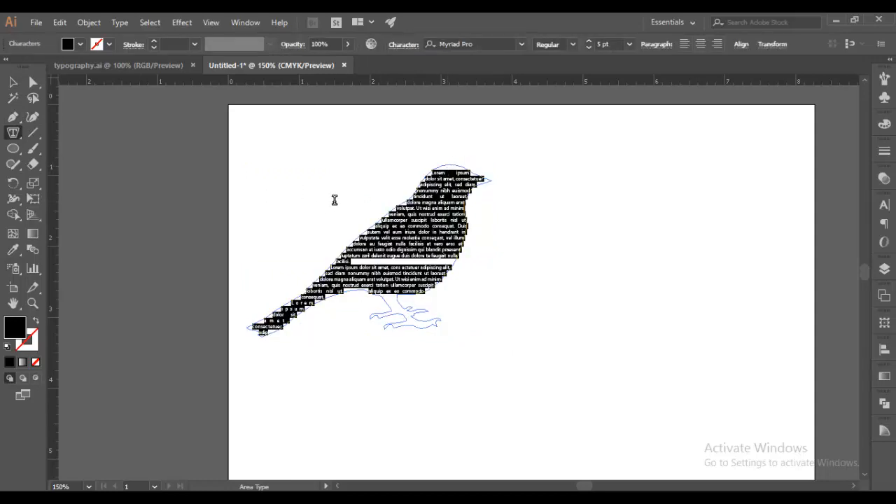
click(12, 82)
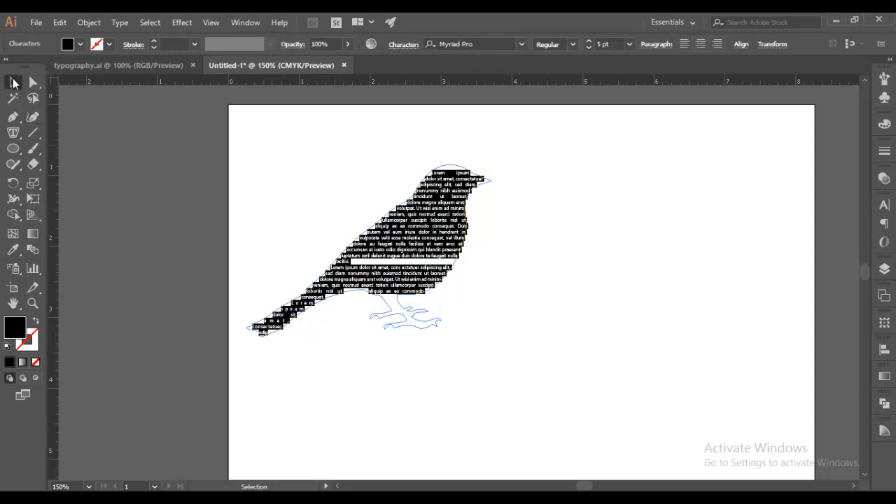
key(ctrl+z)
key(ctrl+z)
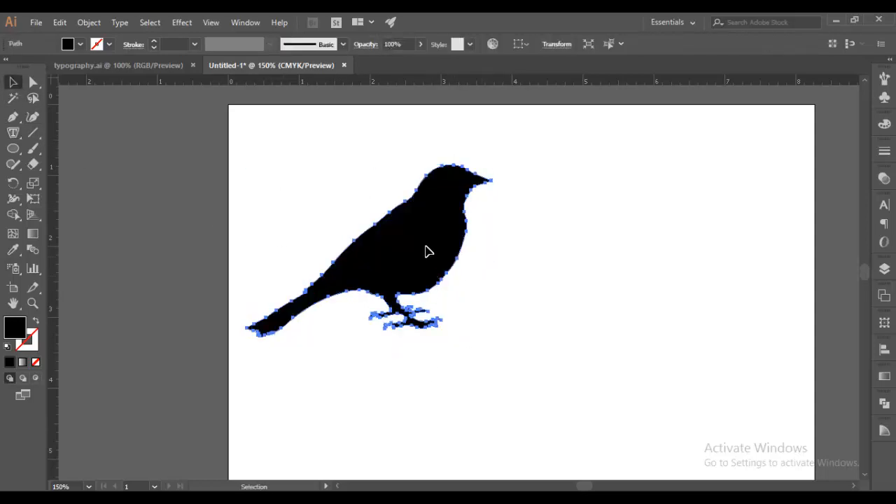
Scale the bird up further, and fill its outline with 5 pt placeholder area text.
click(428, 252)
drag(490, 337, 553, 412)
click(12, 132)
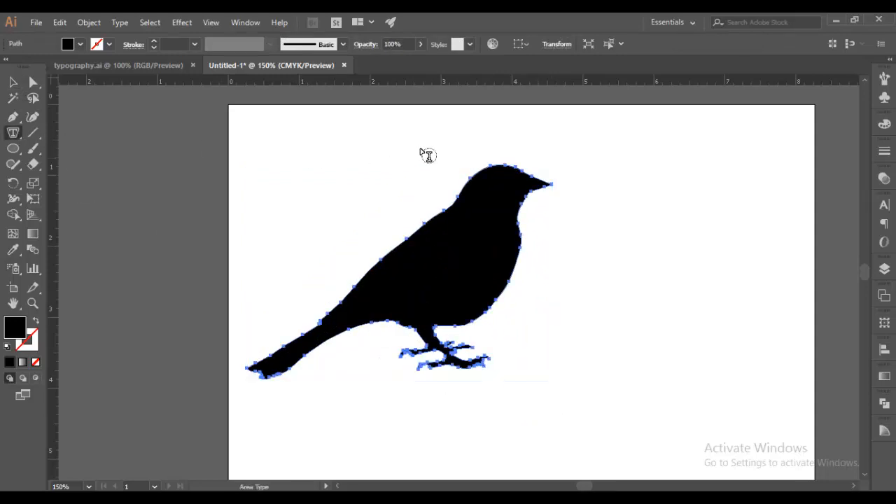
click(481, 168)
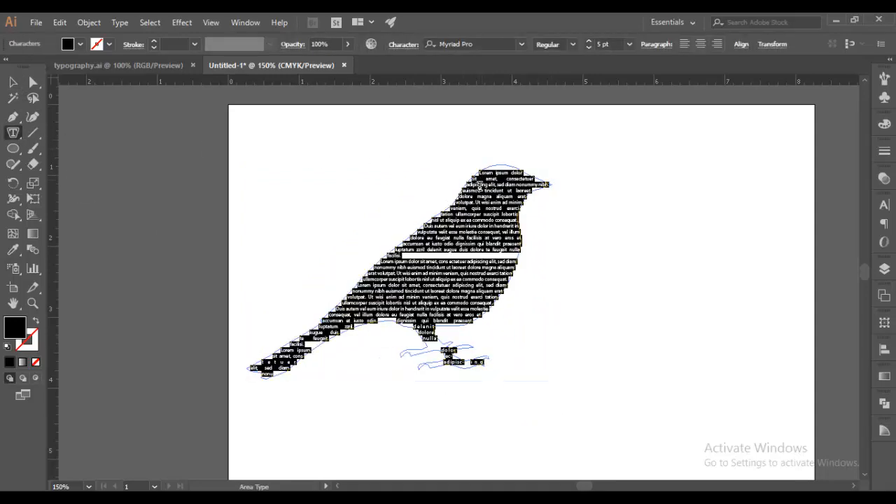
click(13, 82)
click(618, 271)
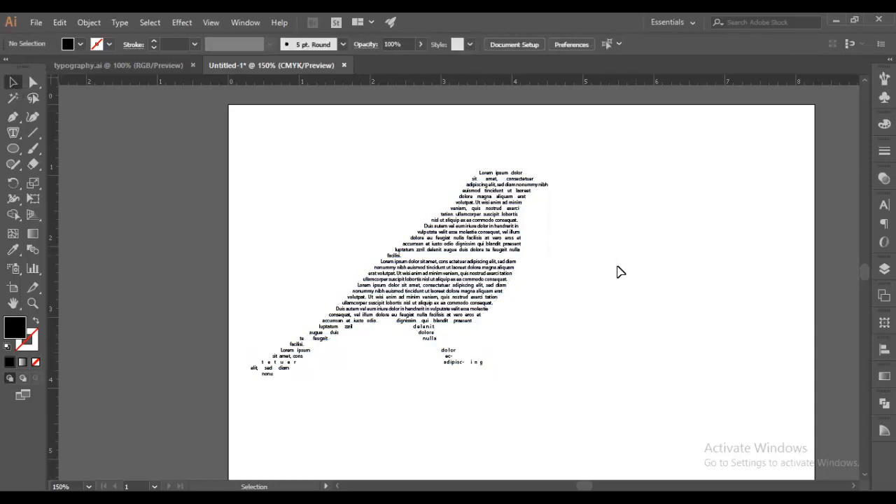
Move the bird-shaped text slightly up and to the right on the page, and deselect it.
key(ctrl+minus)
key(ctrl+minus)
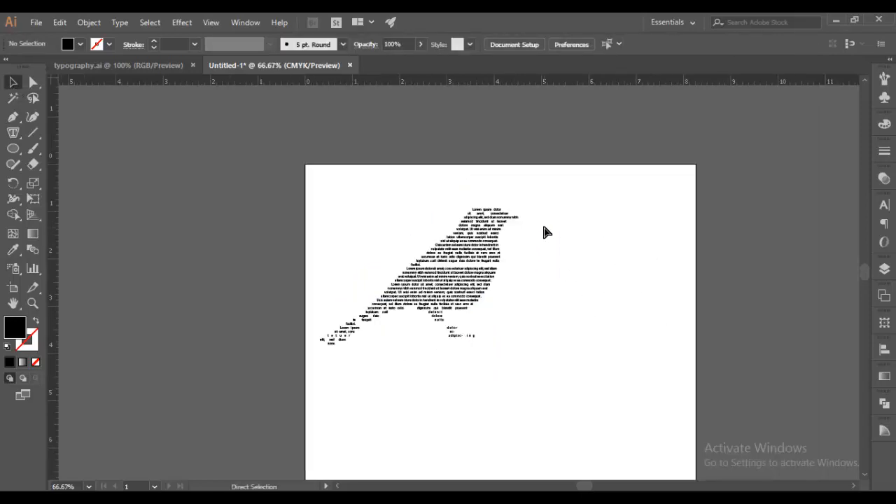
drag(359, 206, 539, 378)
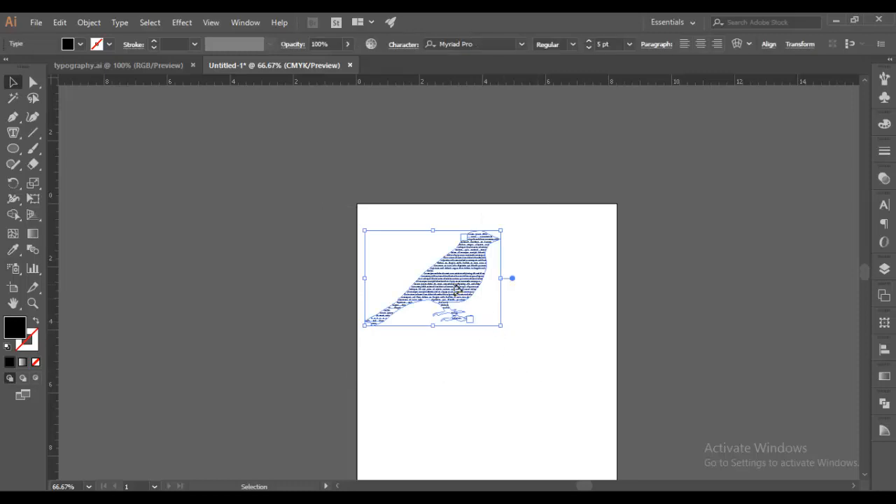
drag(456, 289, 477, 275)
click(324, 291)
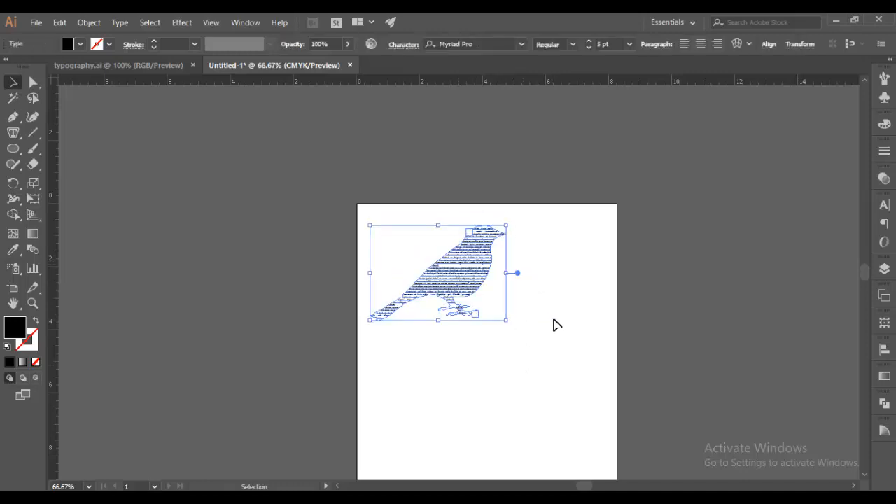
click(556, 324)
Draw a Pen tool curve from the page's top edge around the bird to the left edge, and remove the outgoing handle.
click(12, 130)
click(53, 146)
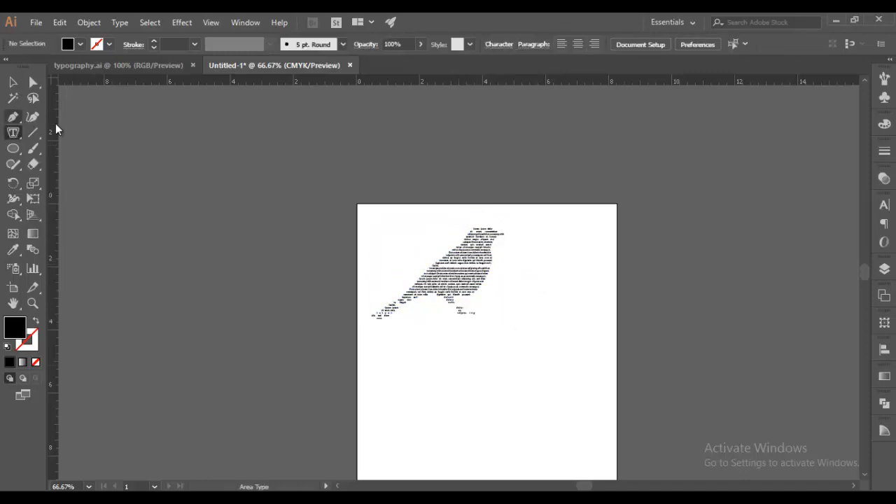
click(12, 116)
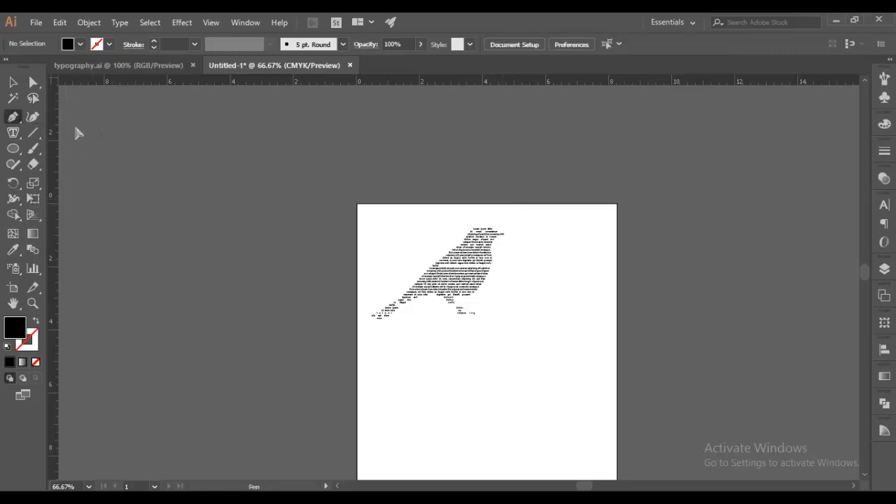
click(506, 203)
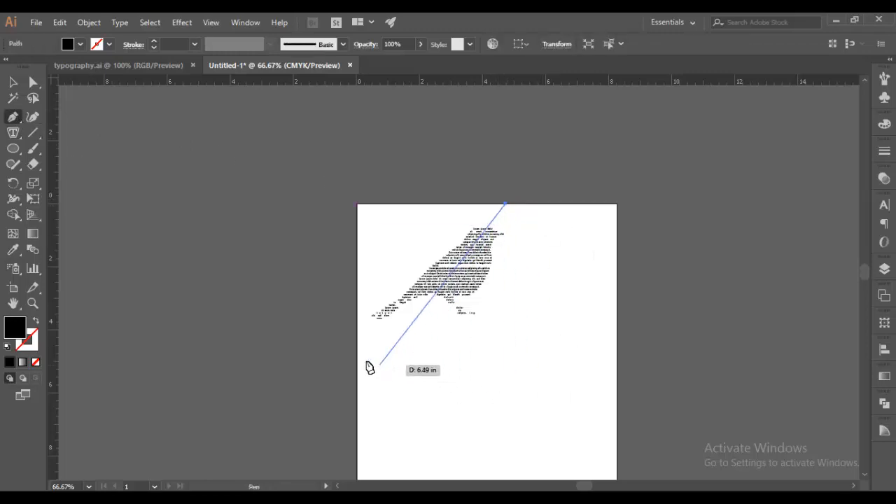
drag(357, 357, 152, 350)
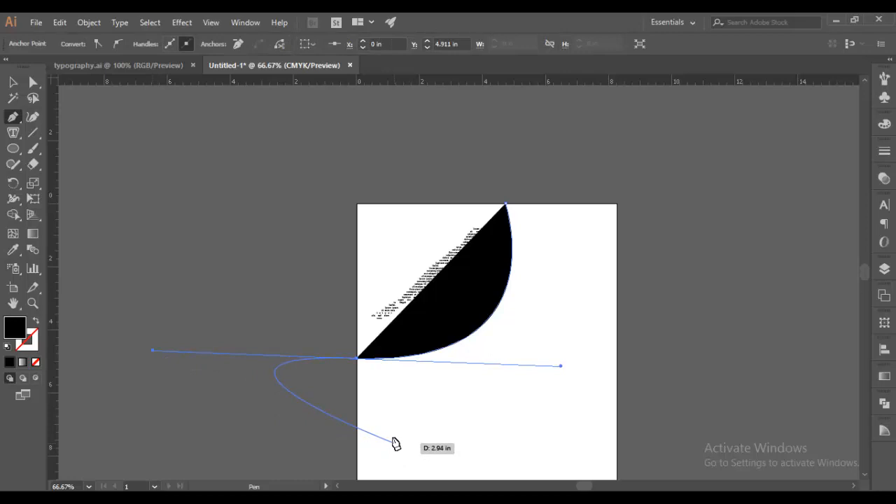
key(alt)
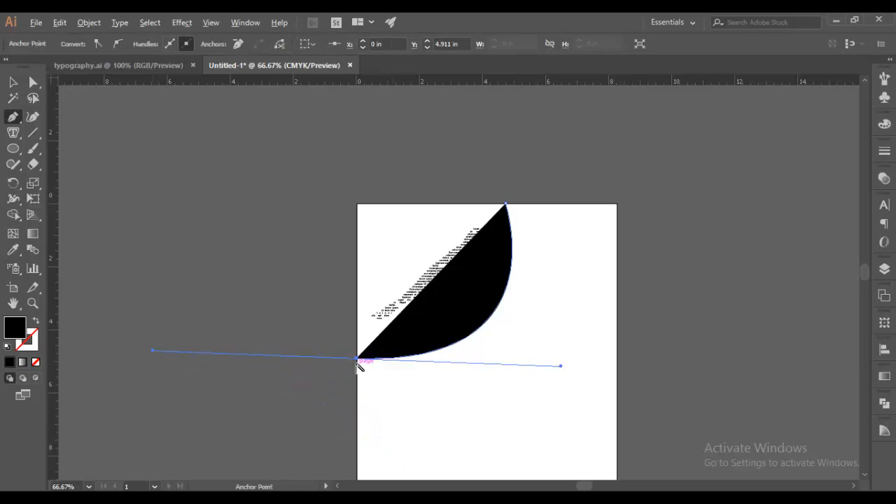
drag(359, 365, 357, 452)
Continue the path through the page's lower corners and upper-right corner, and close it at its starting point on the top edge.
scroll(377, 439, down, 1)
scroll(376, 440, down, 5)
click(616, 446)
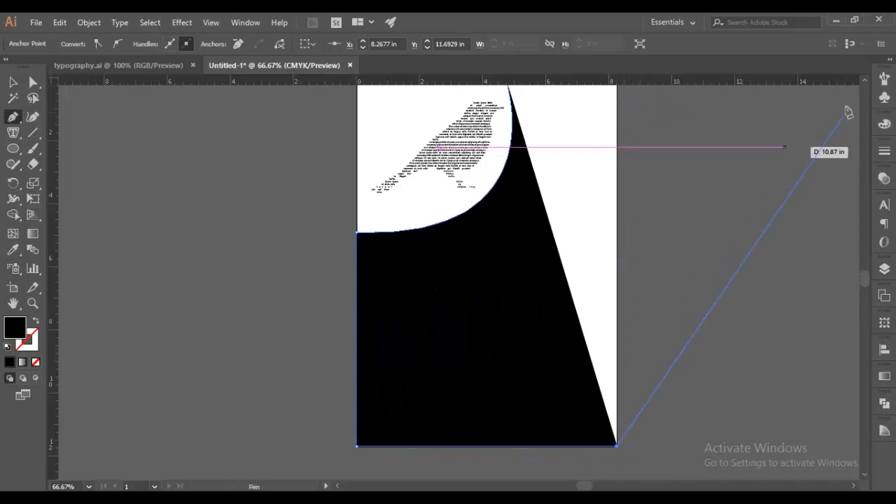
scroll(860, 90, up, 3)
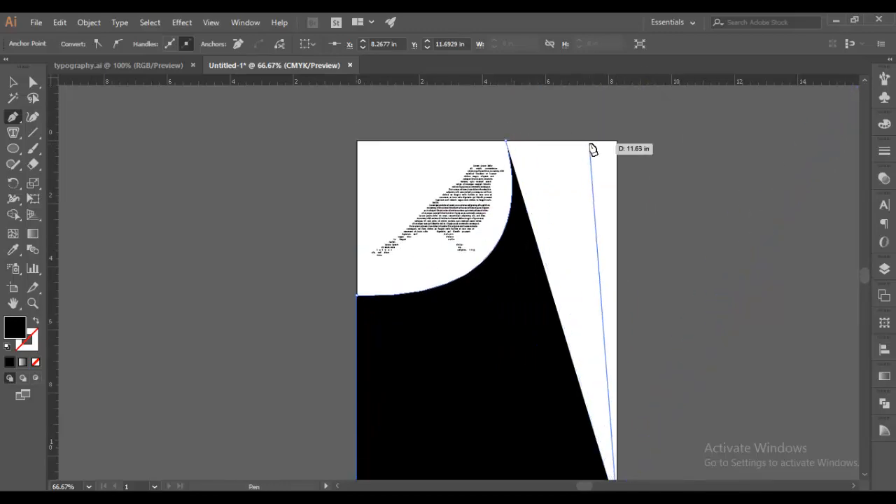
click(617, 141)
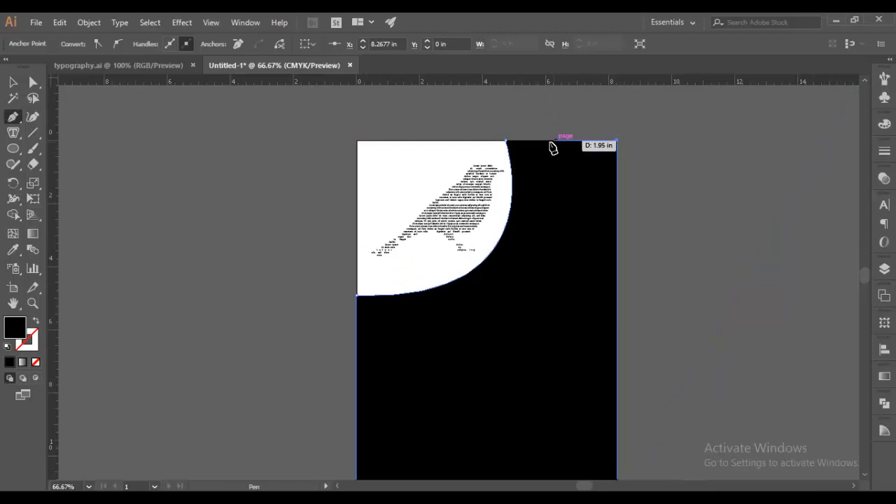
click(507, 142)
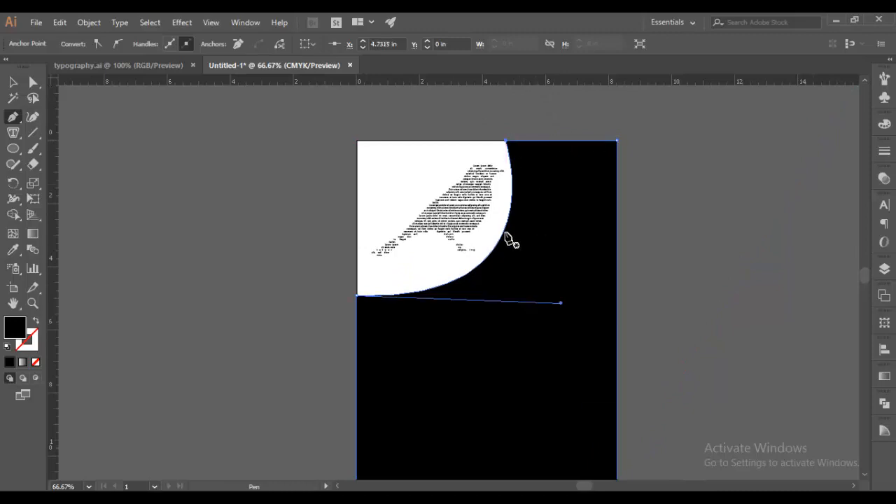
Remove the closed shape's fill, and set its stroke to white.
click(36, 361)
click(35, 361)
click(738, 206)
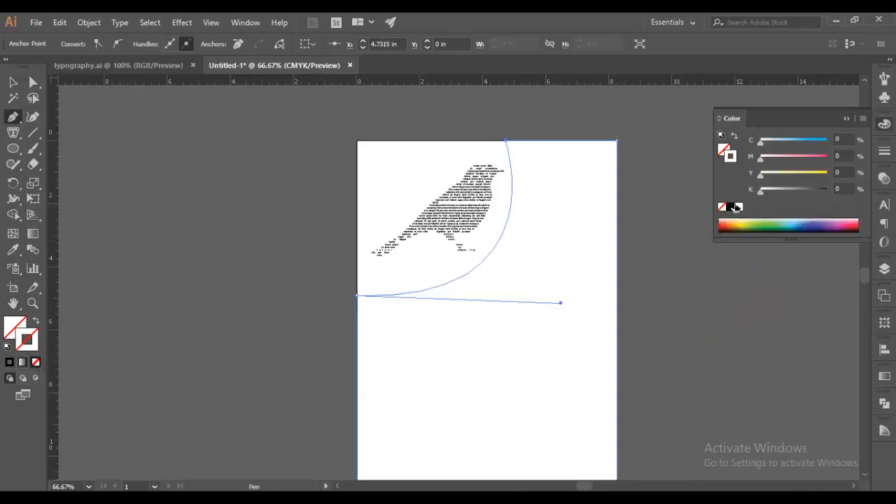
Fill the closed shape around the bird with 5 pt placeholder area text, and deselect it.
click(12, 132)
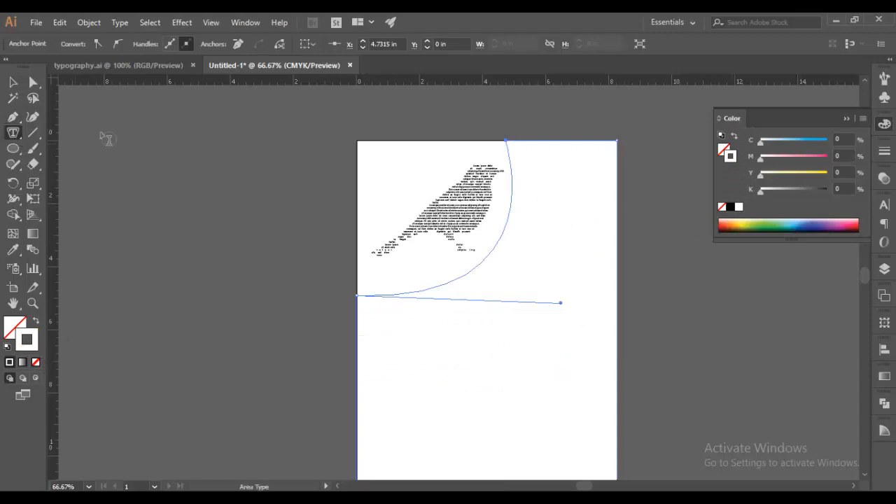
click(517, 142)
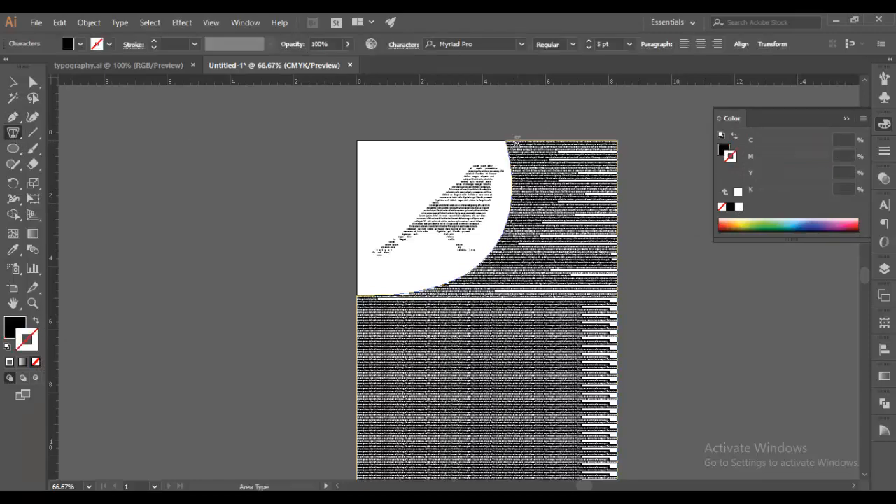
click(13, 82)
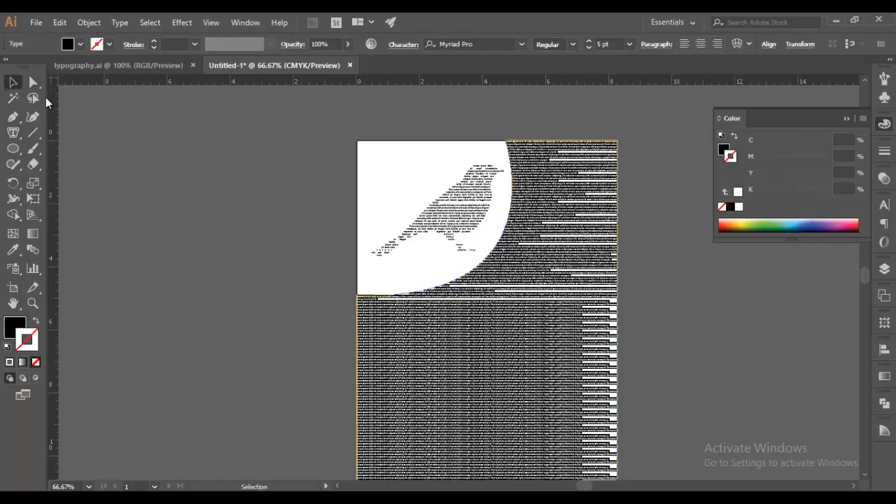
click(700, 316)
click(846, 119)
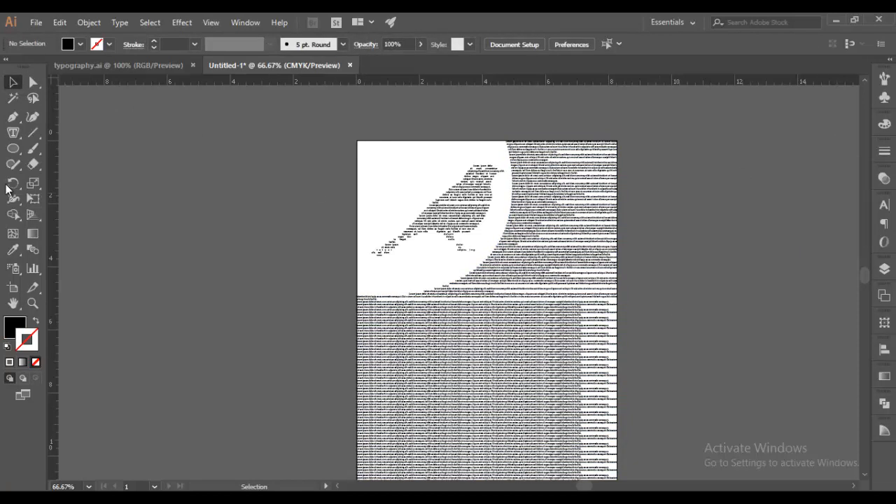
drag(13, 132, 55, 134)
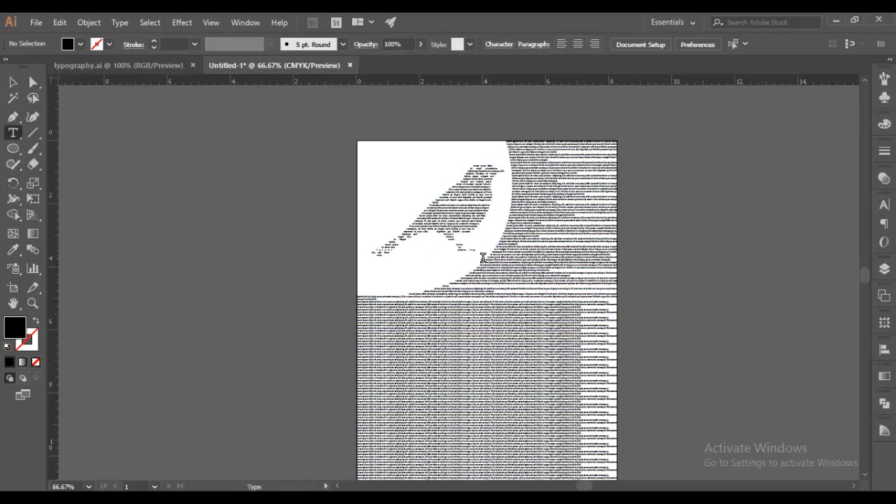
click(13, 82)
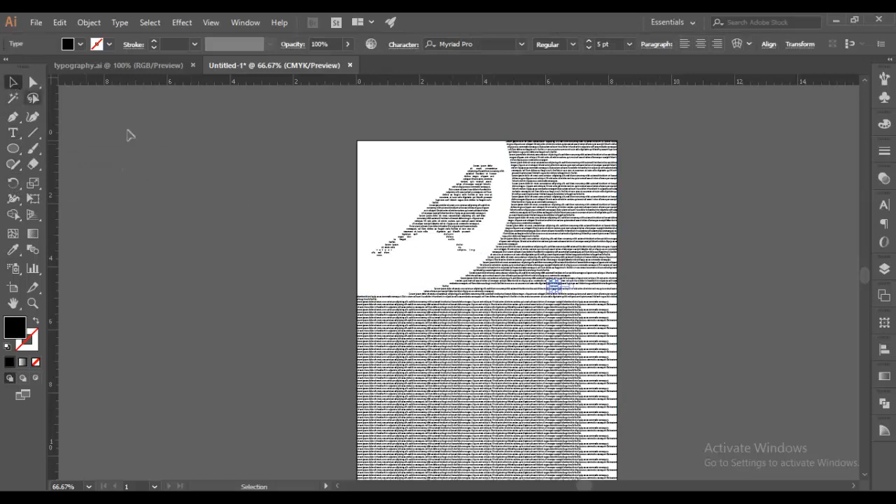
click(156, 196)
Left-align all the text surrounding the bird, and return it to justified with the last line aligned left.
click(16, 132)
click(562, 189)
key(ctrl+a)
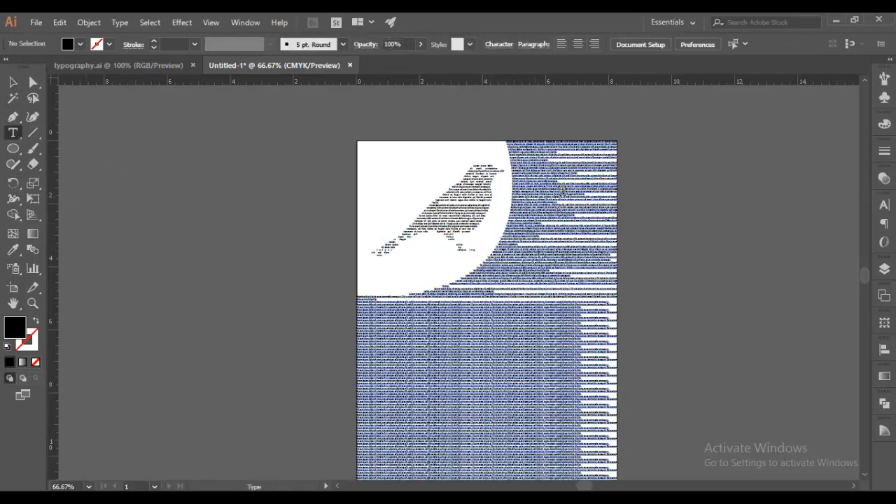
key(Escape)
key(ctrl+a)
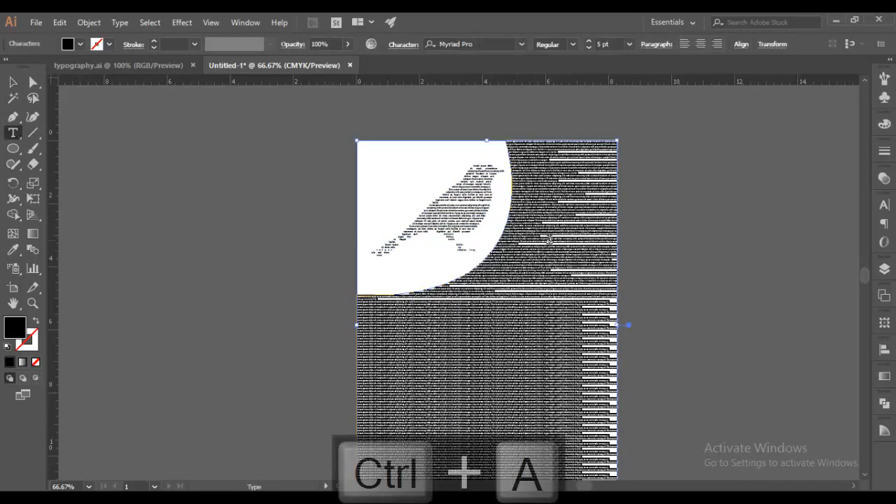
click(698, 44)
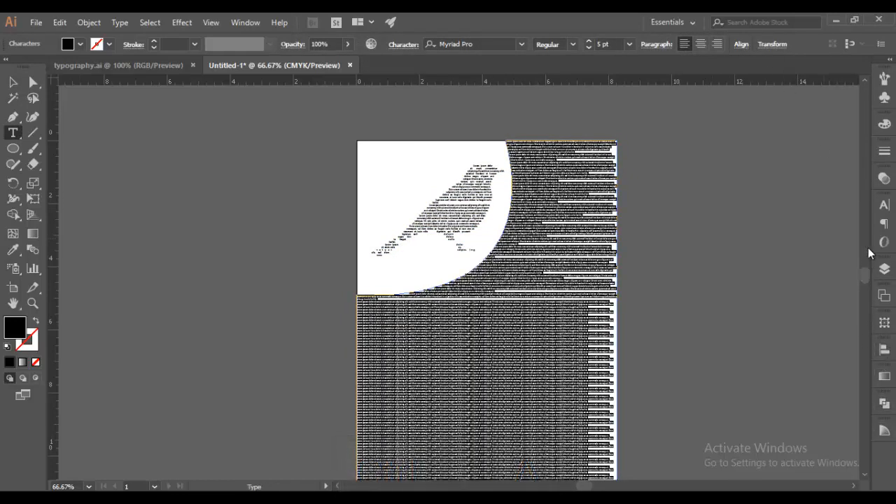
click(883, 224)
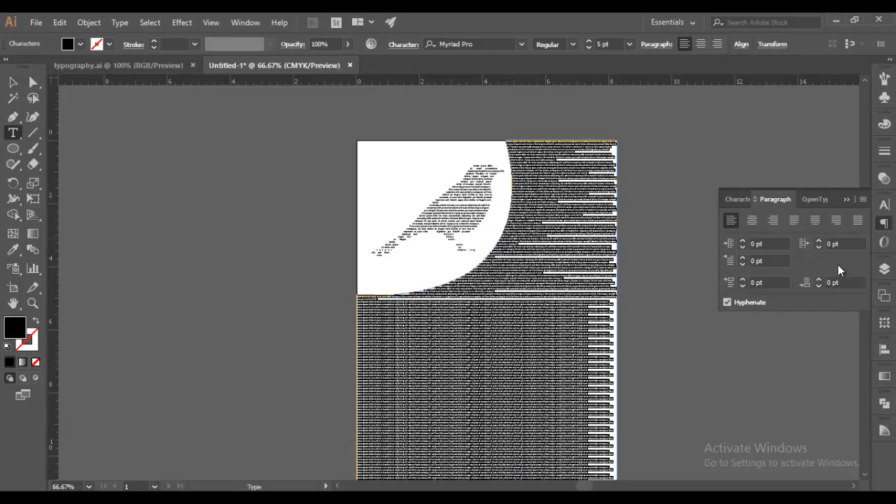
click(796, 222)
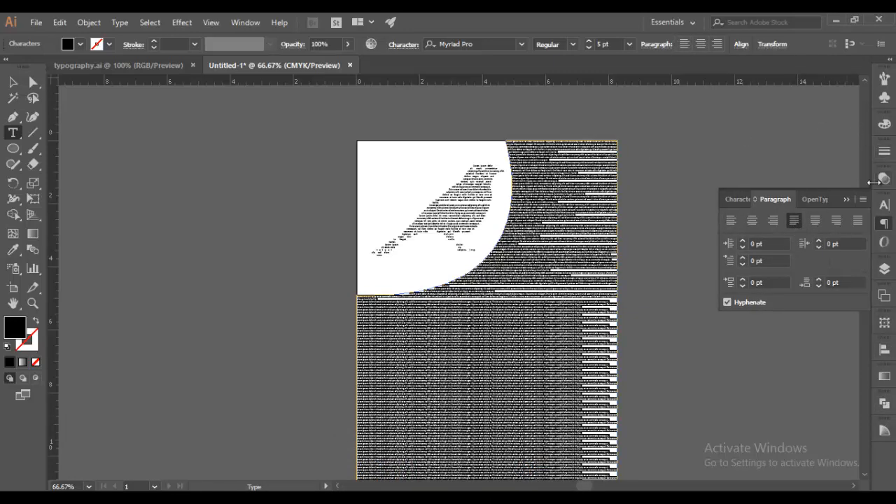
click(846, 200)
click(13, 82)
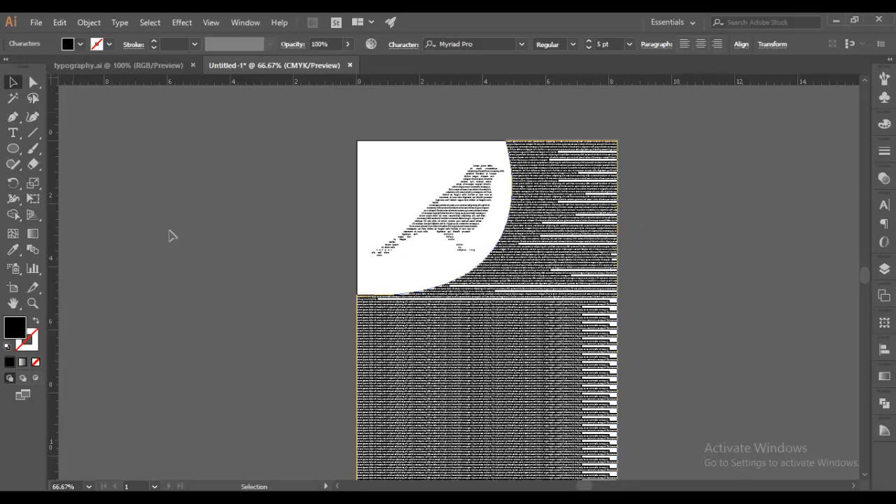
Deselect the text and examine closely how it wraps around the curved bird area, from the page's top down to its lower part.
click(168, 234)
key(ctrl+equal)
key(ctrl+equal)
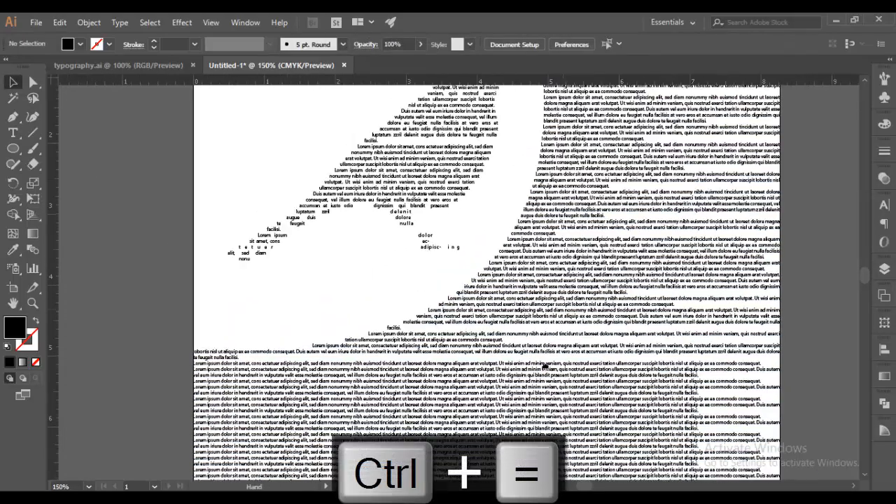
drag(545, 366, 527, 428)
drag(563, 403, 612, 170)
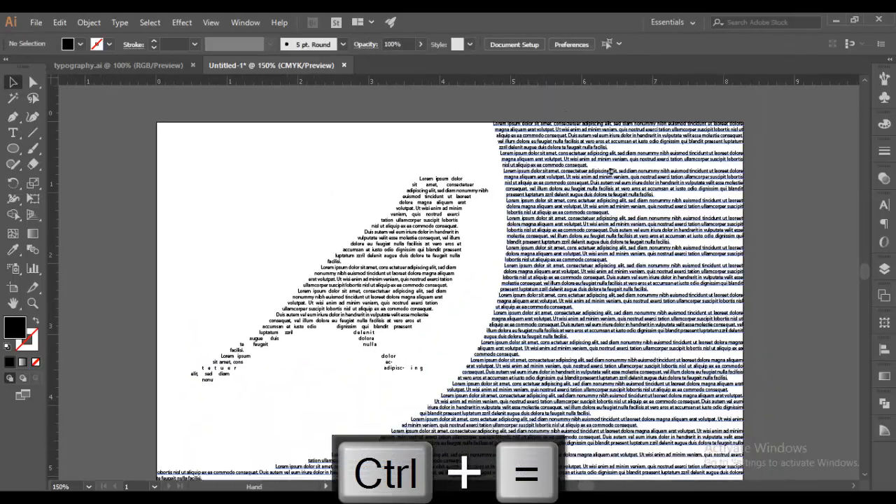
drag(602, 448, 632, 203)
drag(640, 448, 646, 352)
drag(640, 175, 652, 359)
drag(659, 201, 648, 308)
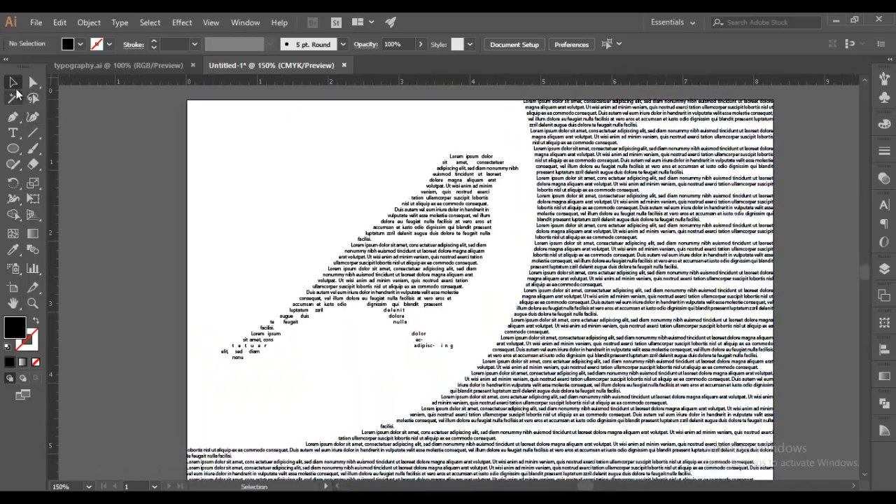
Delete the bird-shaped text and the text surrounding it, leaving the page empty.
key(ctrl+minus)
key(ctrl+minus)
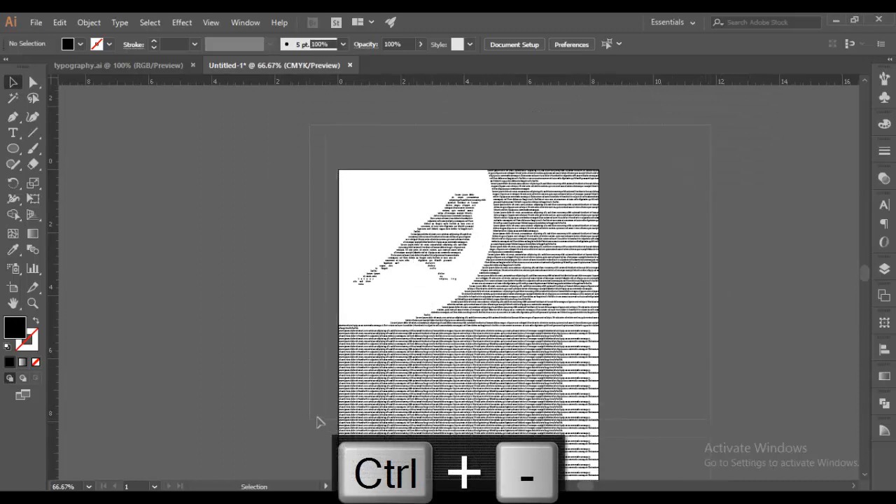
click(441, 408)
key(Delete)
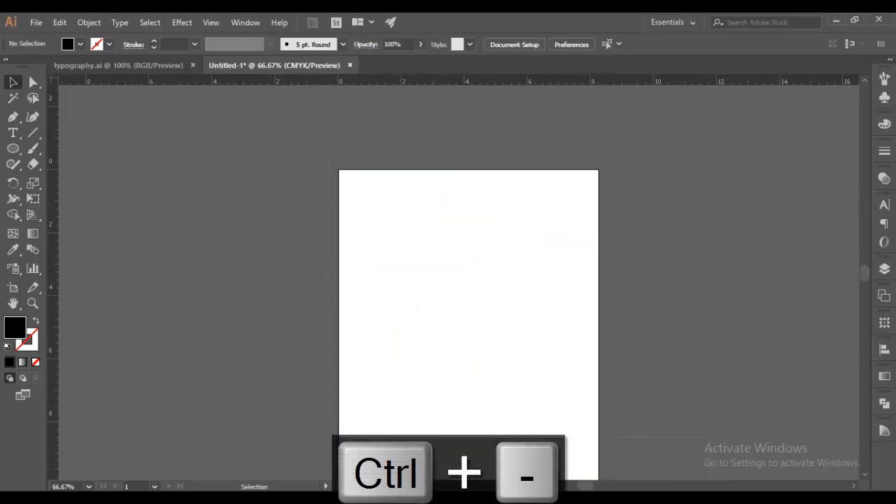
click(17, 135)
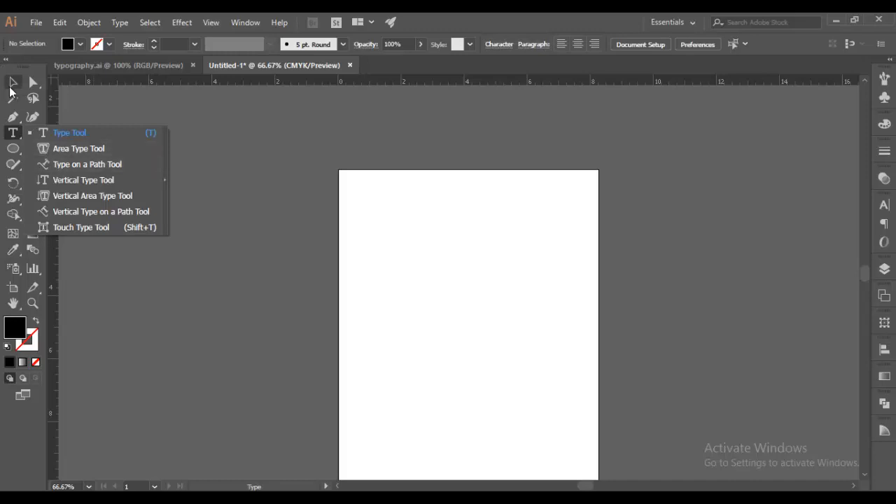
click(12, 84)
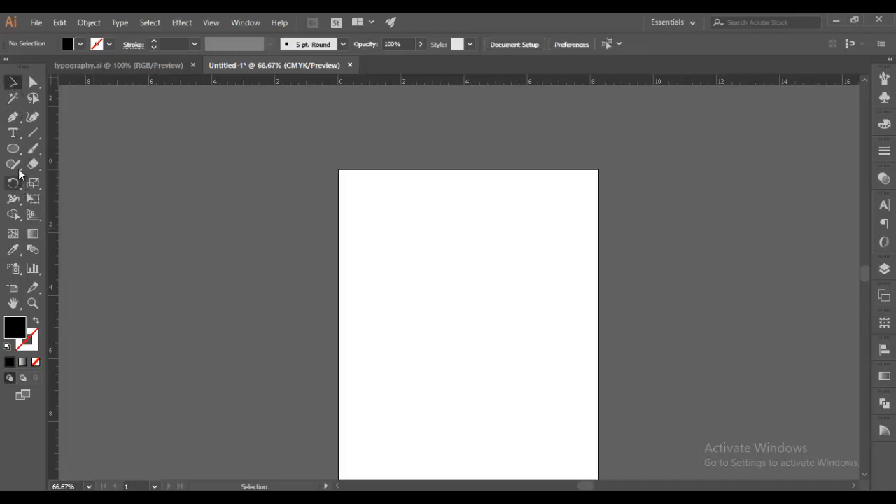
click(13, 117)
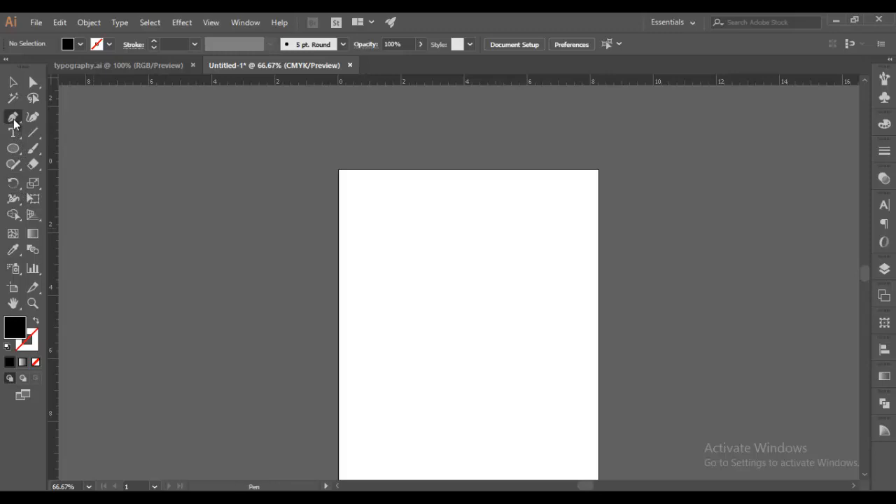
click(367, 259)
drag(443, 243, 487, 259)
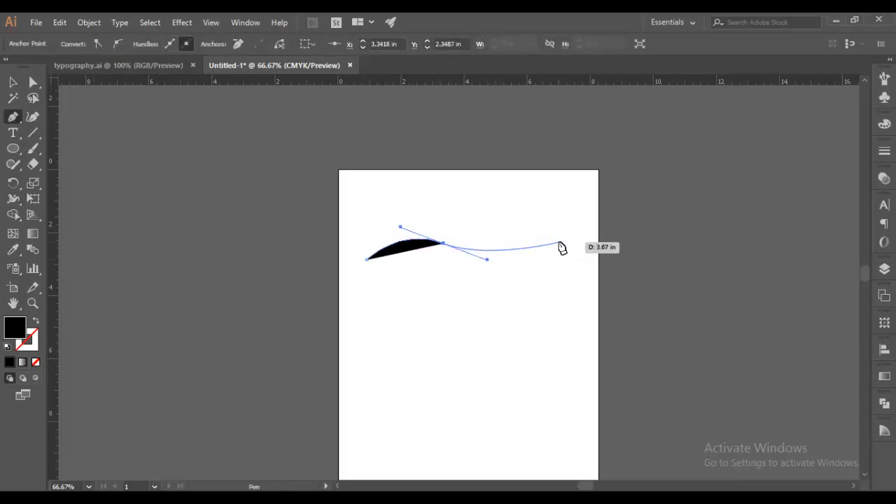
key(Delete)
key(Delete)
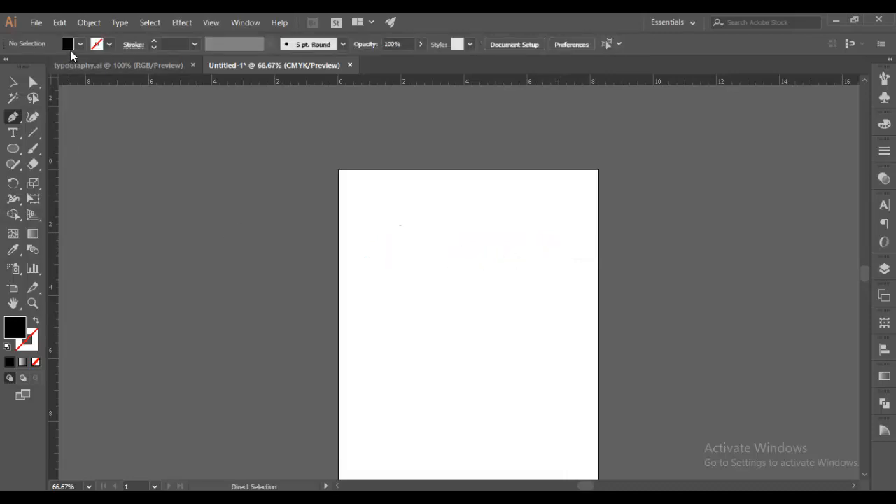
Set the drawing colours to no fill and a black stroke.
click(37, 343)
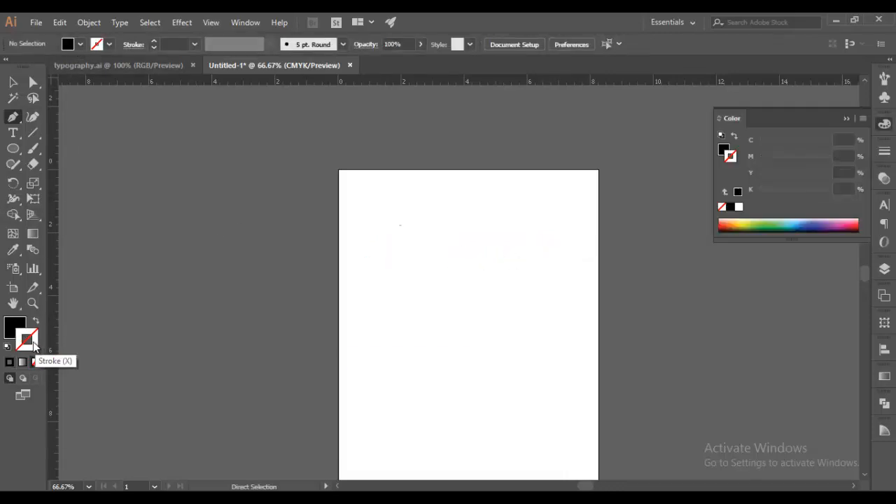
click(36, 361)
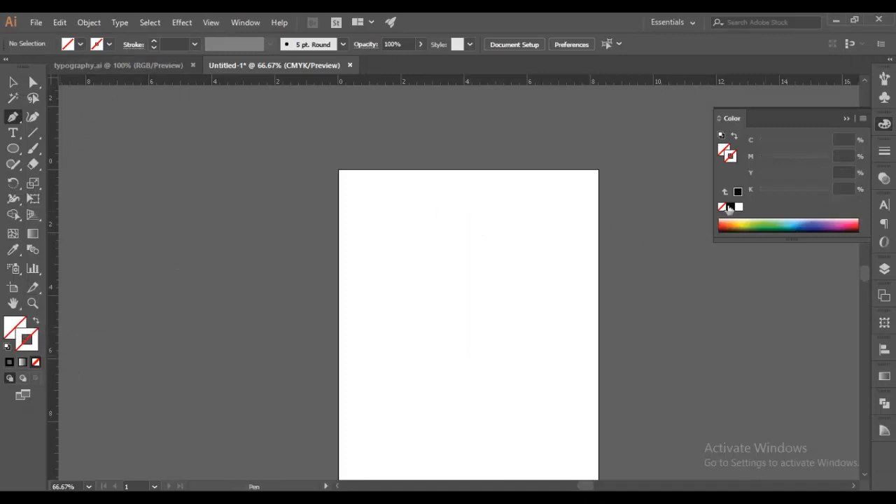
click(730, 206)
Draw an open S-shaped wave about 5.8 in wide across the page's upper part with the Pen tool, using three anchor points.
click(385, 252)
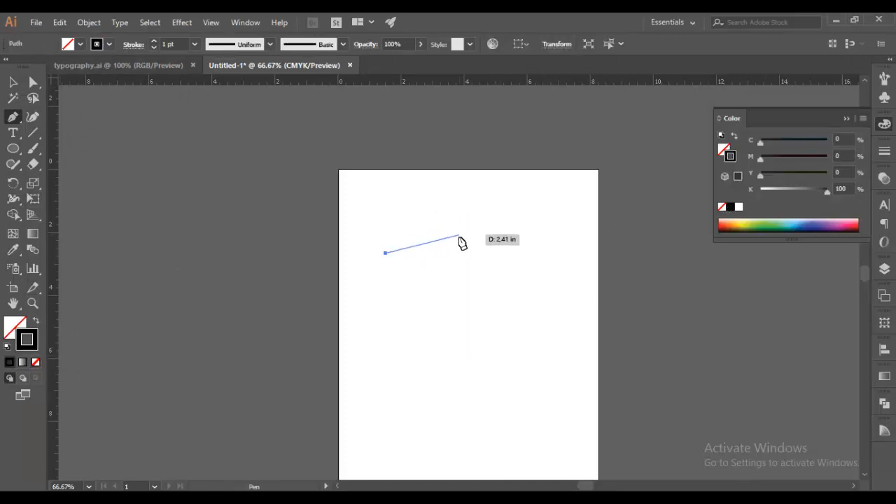
drag(459, 238, 495, 256)
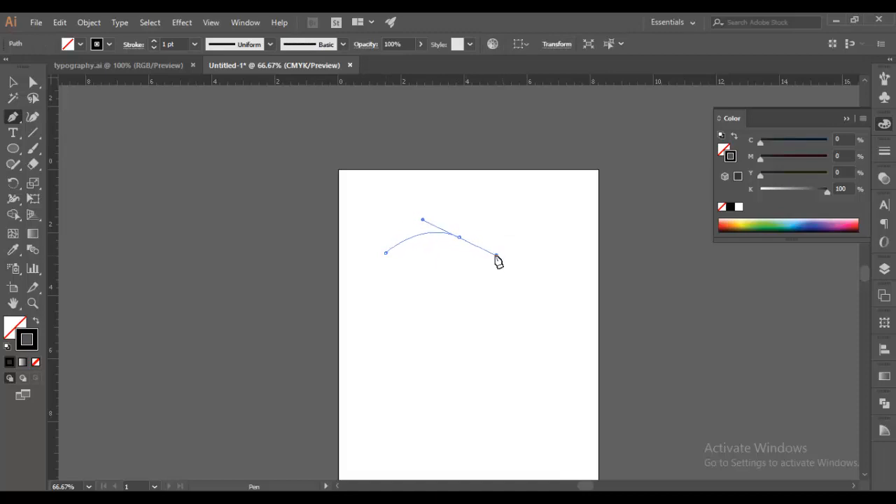
drag(566, 244, 604, 204)
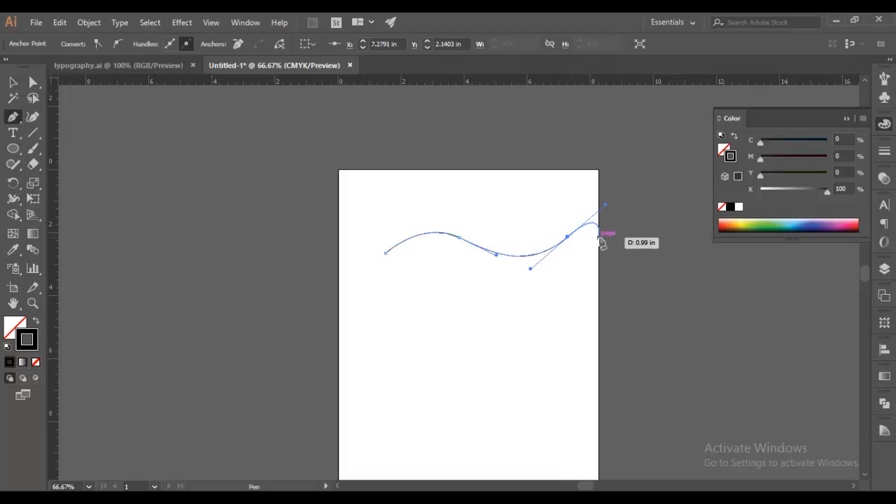
click(13, 83)
Place placeholder text along the wave with the Type on a Path tool, starting near the wave's left end.
key(ctrl+equal)
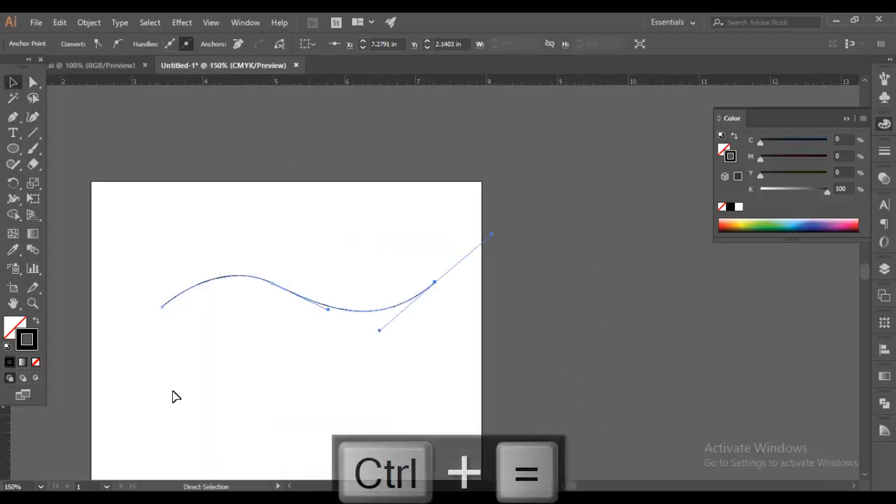
key(ctrl+equal)
drag(119, 390, 303, 327)
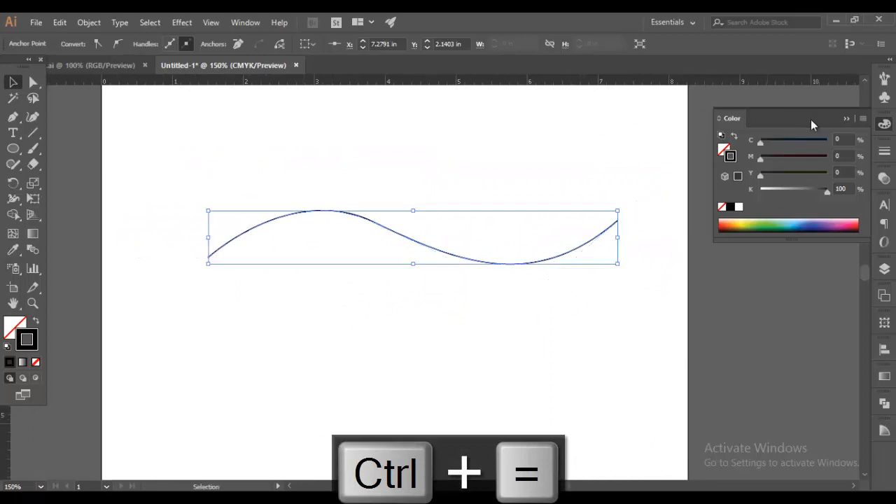
click(852, 118)
drag(13, 133, 77, 165)
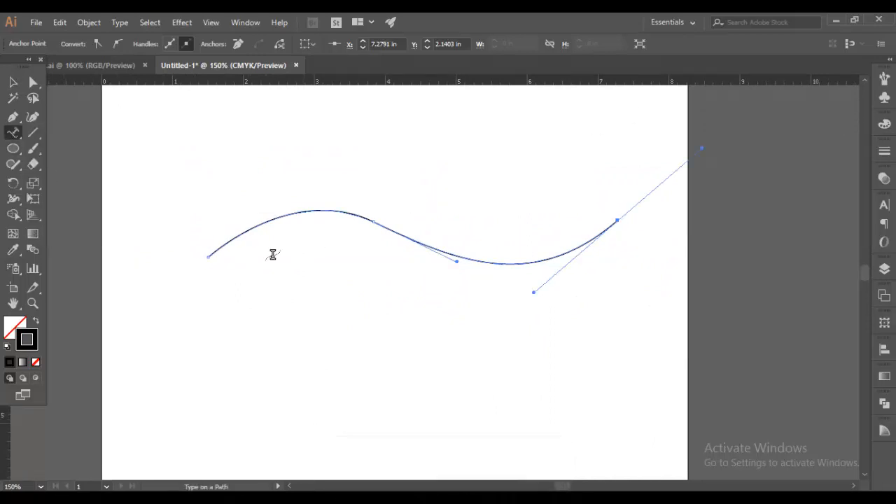
click(220, 245)
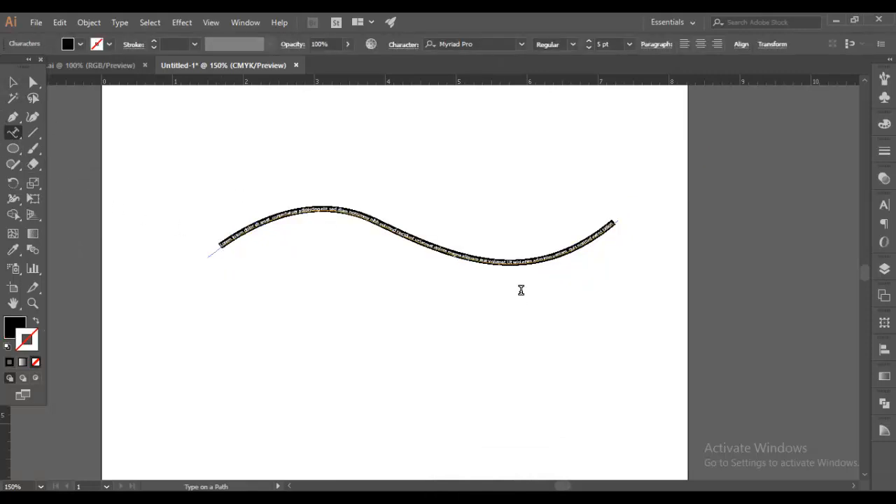
Enlarge all the text on the wave to 11 pt.
key(Escape)
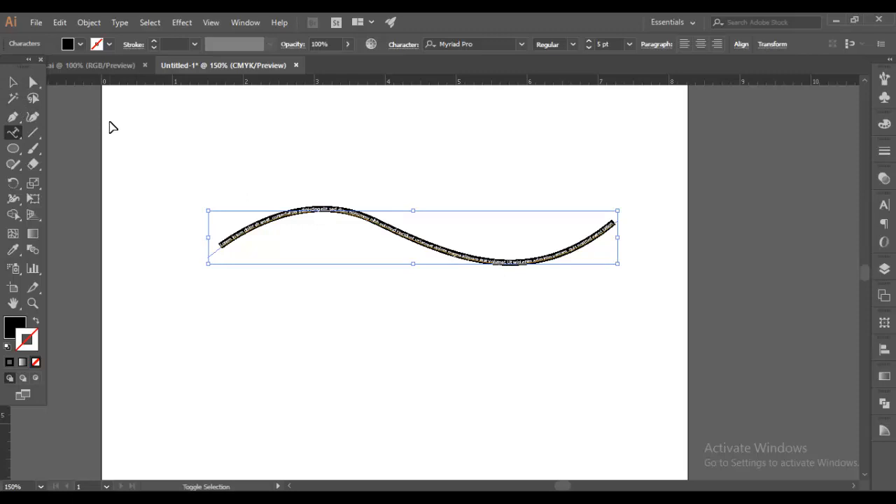
key(ctrl+shift+period)
key(ctrl+shift+period)
key(ctrl+shift+period)
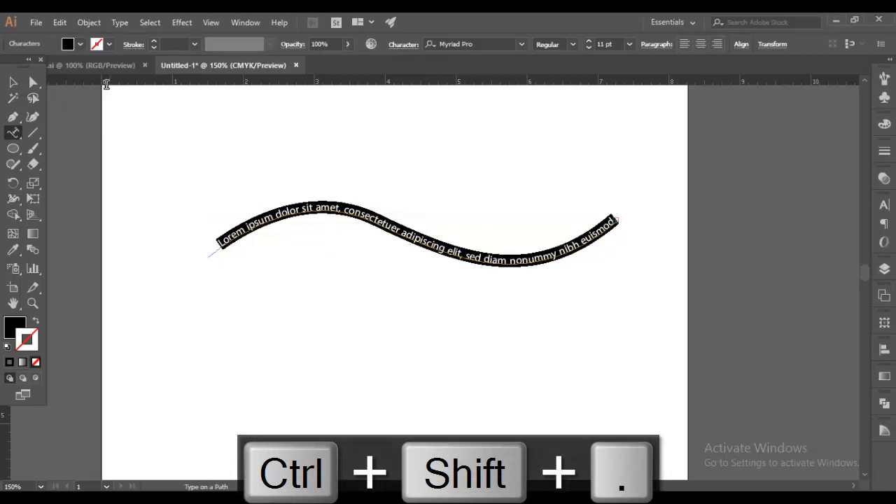
Shorten the path text to "Lorem ipsum dolor sit amet, conseis nostrud exerci tation", and deselect it.
drag(580, 243, 626, 210)
key(BackSpace)
key(BackSpace)
drag(589, 233, 626, 210)
key(BackSpace)
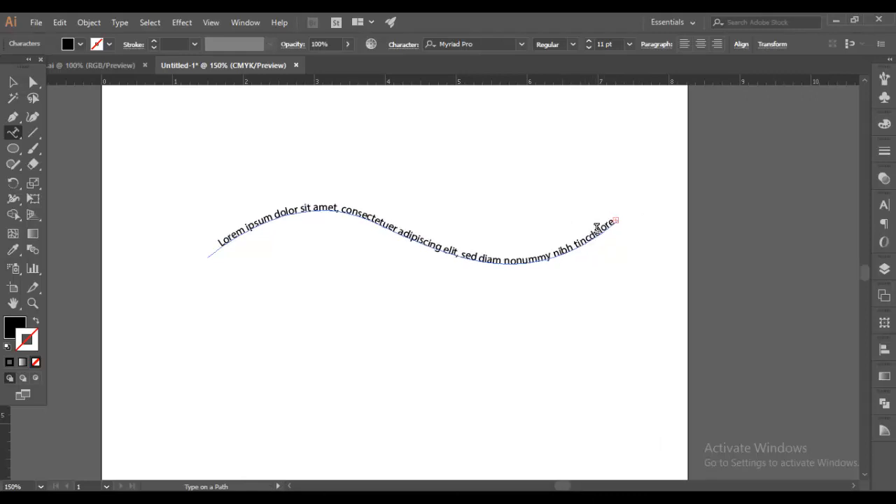
drag(589, 234, 620, 219)
key(BackSpace)
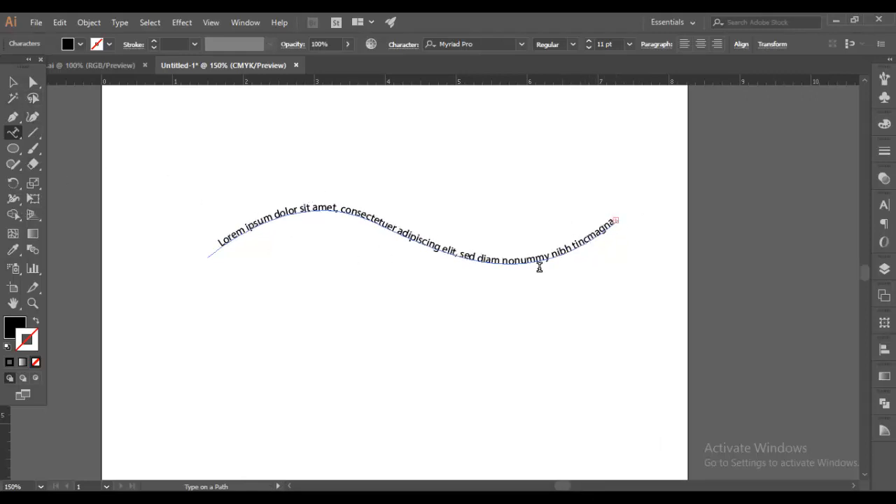
drag(504, 260, 634, 210)
key(BackSpace)
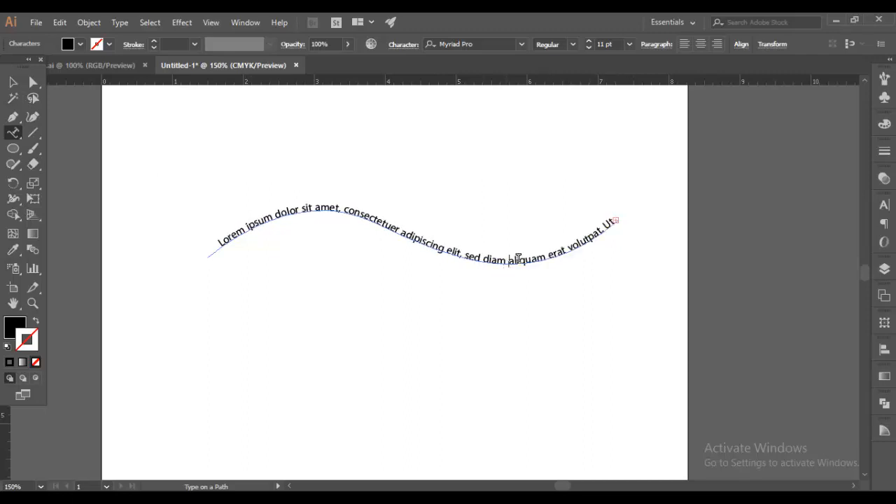
drag(518, 259, 632, 215)
key(BackSpace)
drag(582, 242, 379, 207)
key(BackSpace)
key(BackSpace)
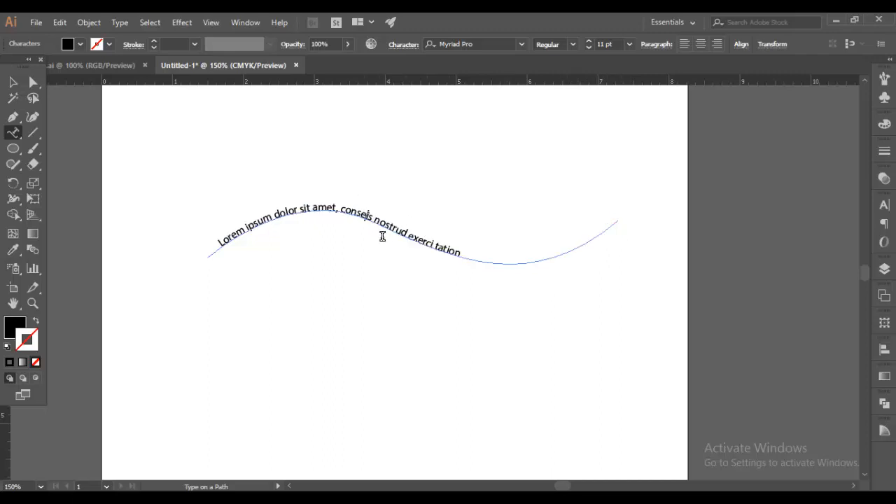
click(13, 82)
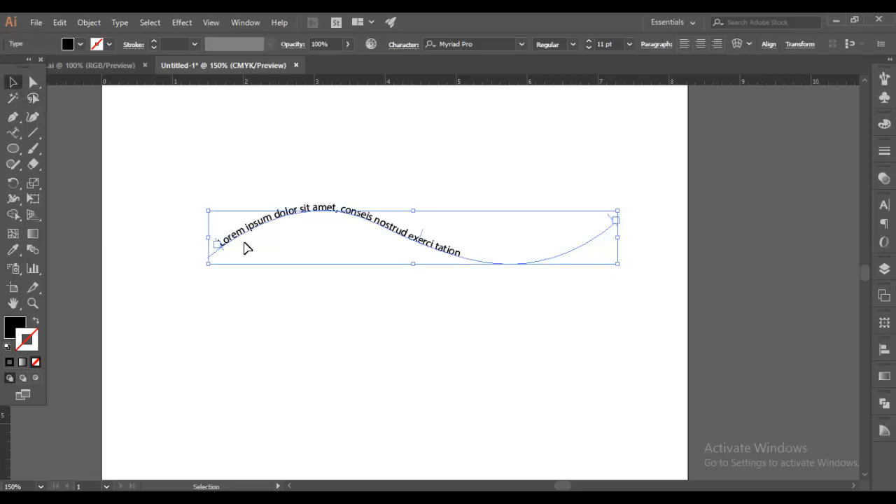
click(193, 294)
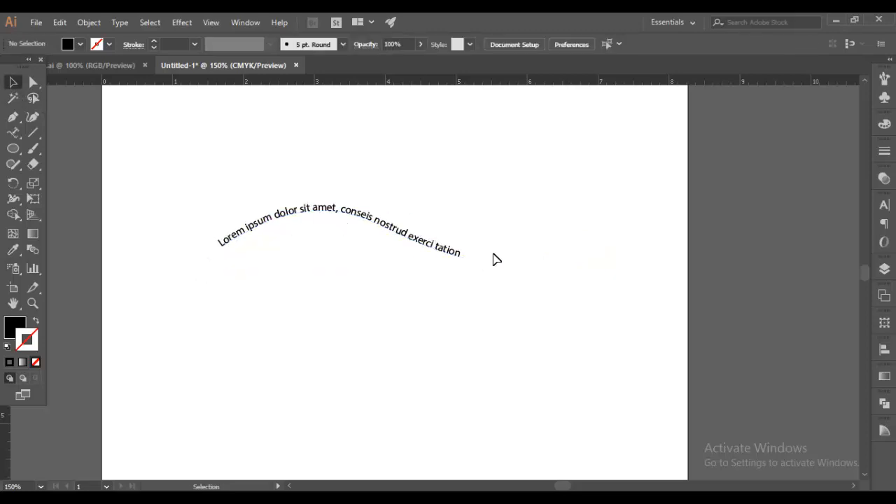
Slide the text along the wave by its brackets with the Direct Selection tool, so that it starts just before the first crest.
key(ctrl+equal)
key(ctrl+equal)
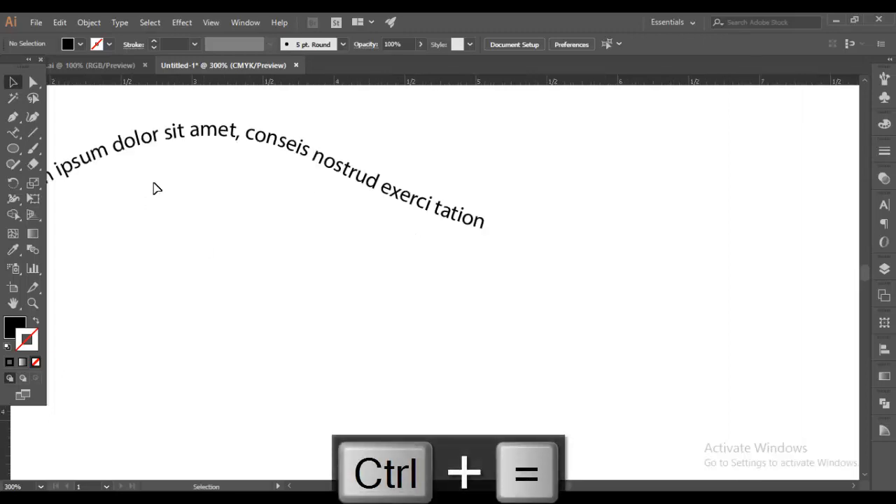
drag(218, 220, 406, 271)
click(312, 209)
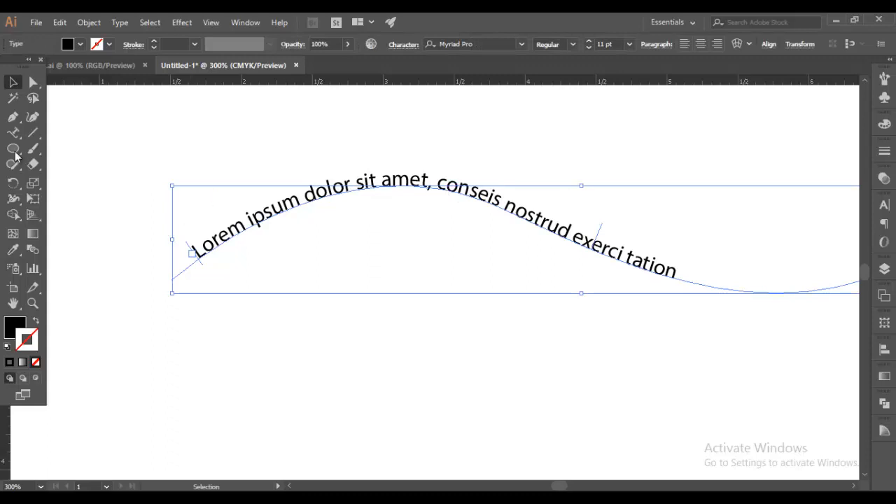
click(33, 82)
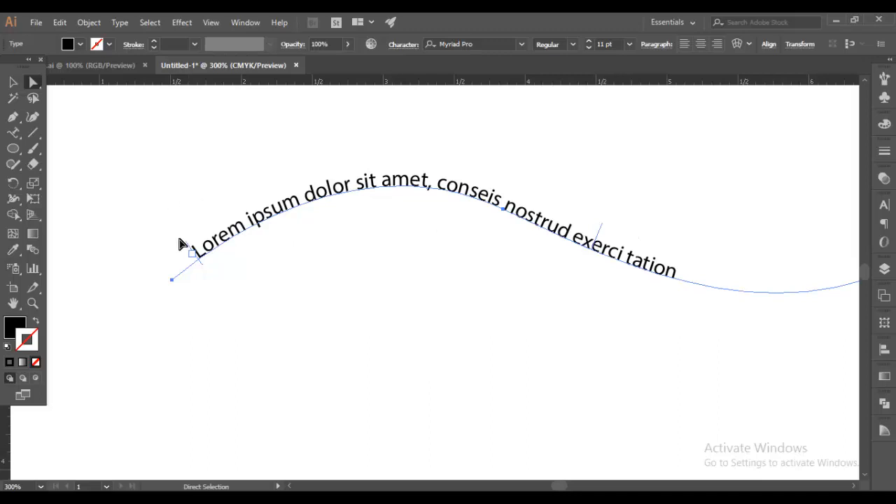
drag(188, 249, 312, 204)
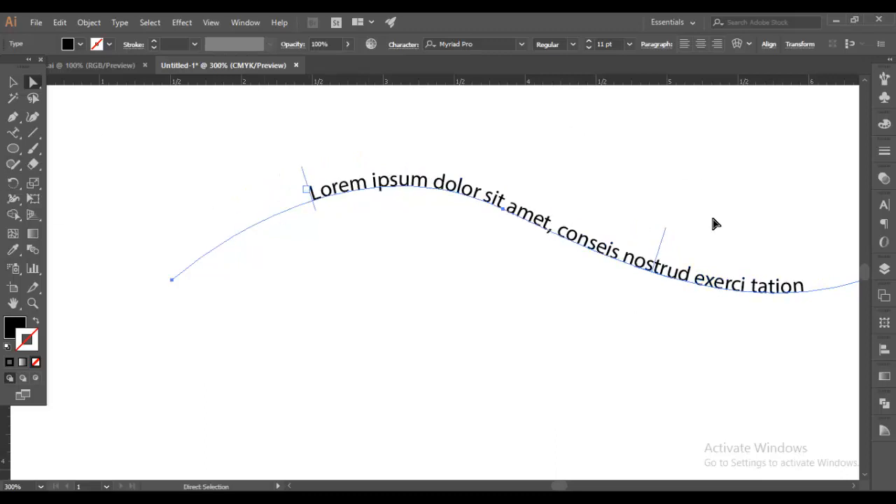
drag(665, 242, 700, 242)
drag(280, 179, 329, 196)
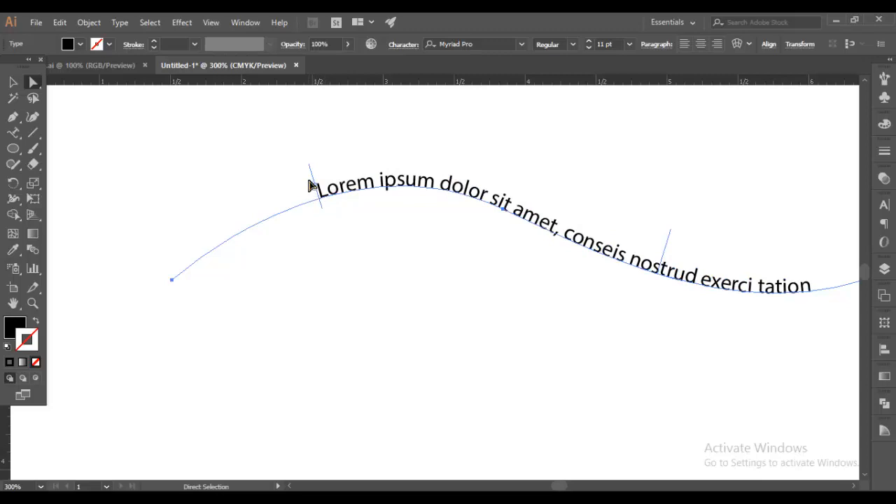
drag(312, 171, 280, 182)
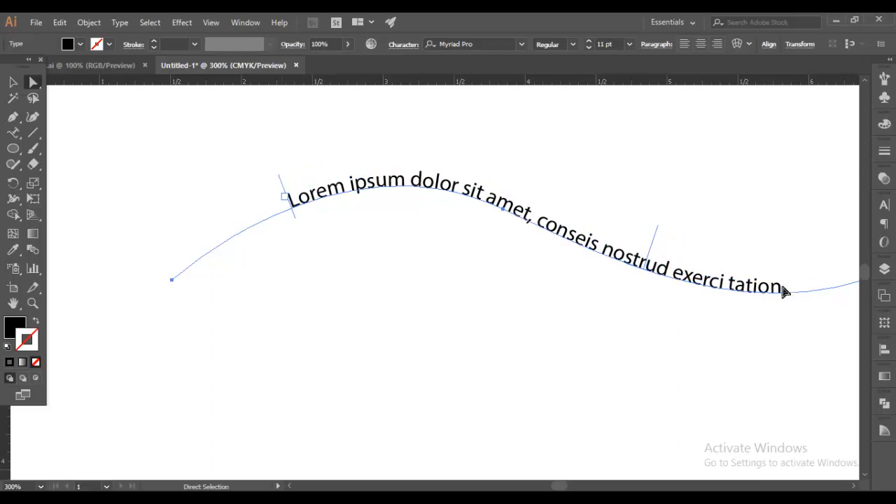
Enlarge all the text on the wave to 15 pt.
click(14, 133)
click(69, 132)
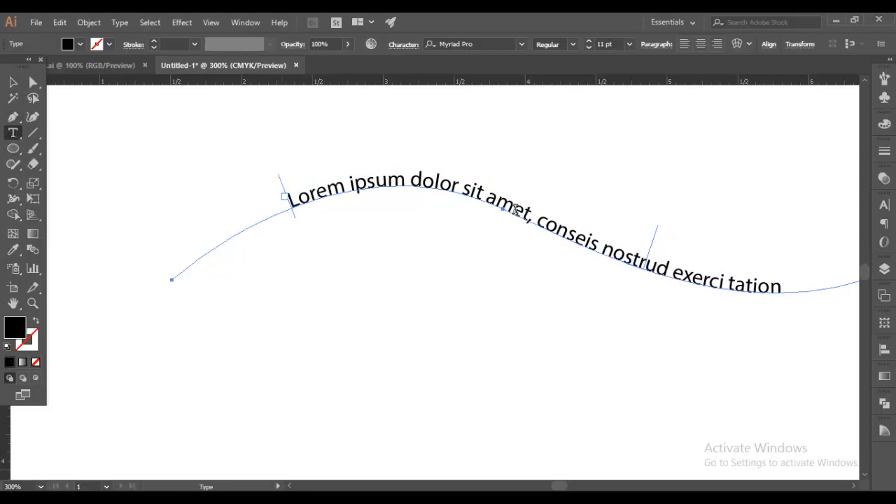
click(517, 210)
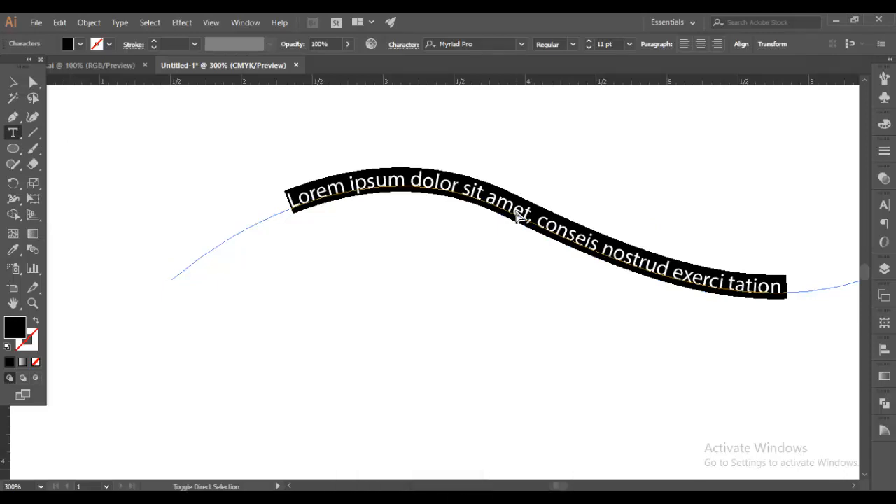
key(ctrl+shift+period)
key(ctrl+shift+period)
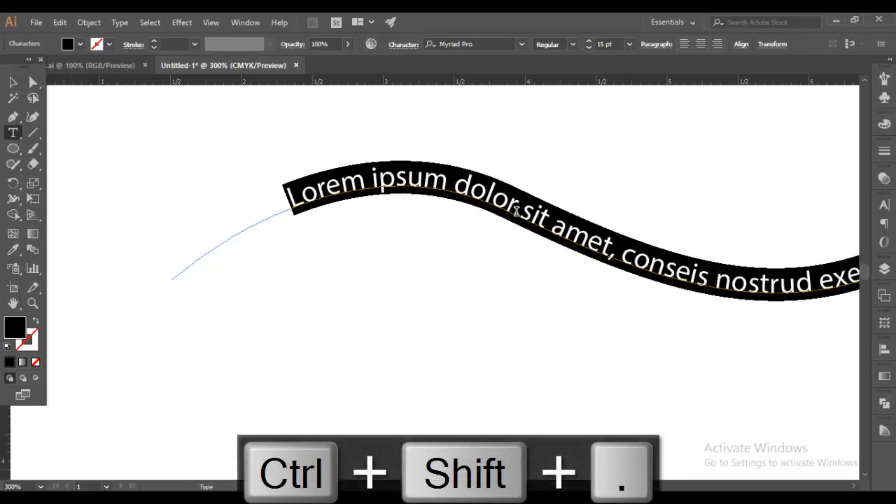
Slide the text back along the wave by its start bracket with the Direct Selection tool, closer to the wave's left end.
click(13, 134)
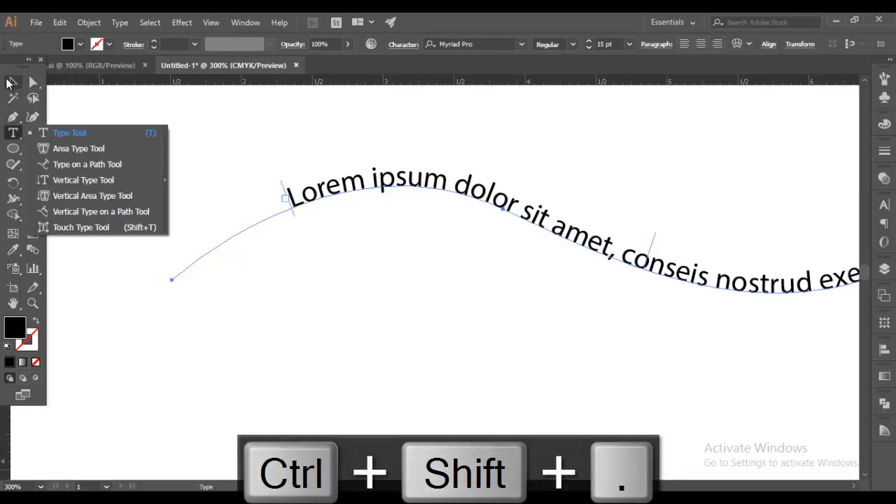
click(34, 82)
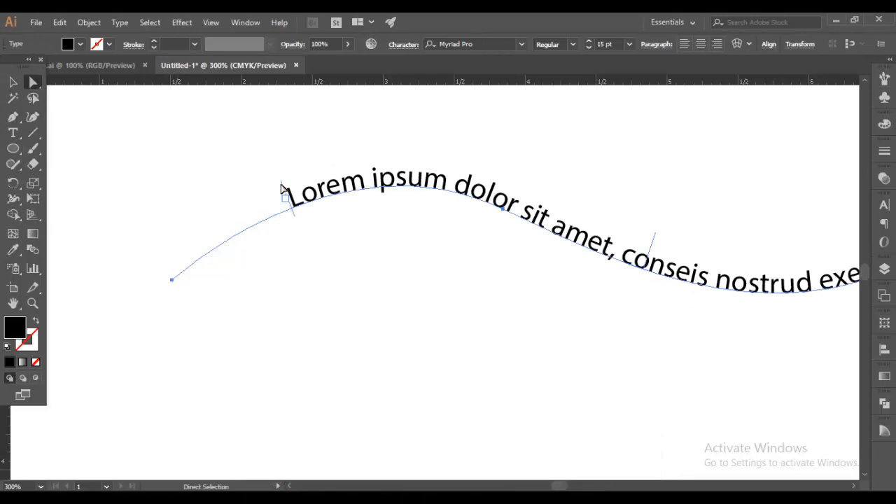
drag(281, 189, 248, 211)
key(v)
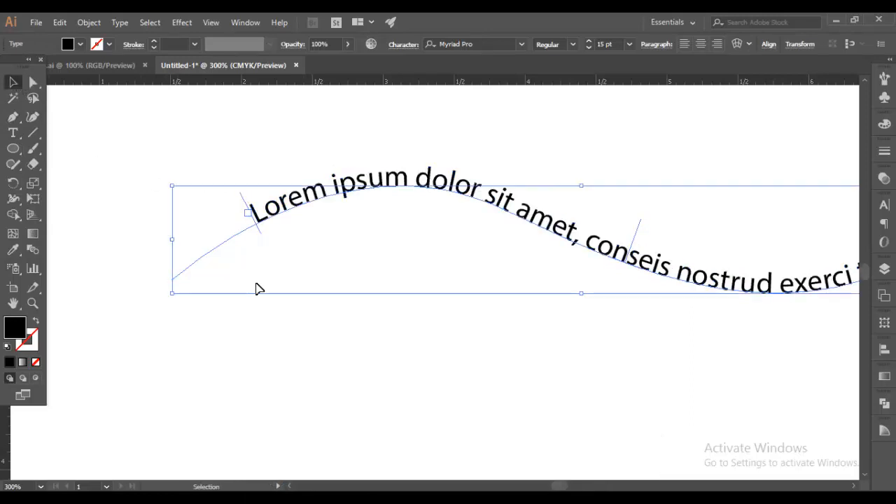
Delete the wave together with its text from the artboard.
key(ctrl+minus)
key(ctrl+minus)
key(ctrl+minus)
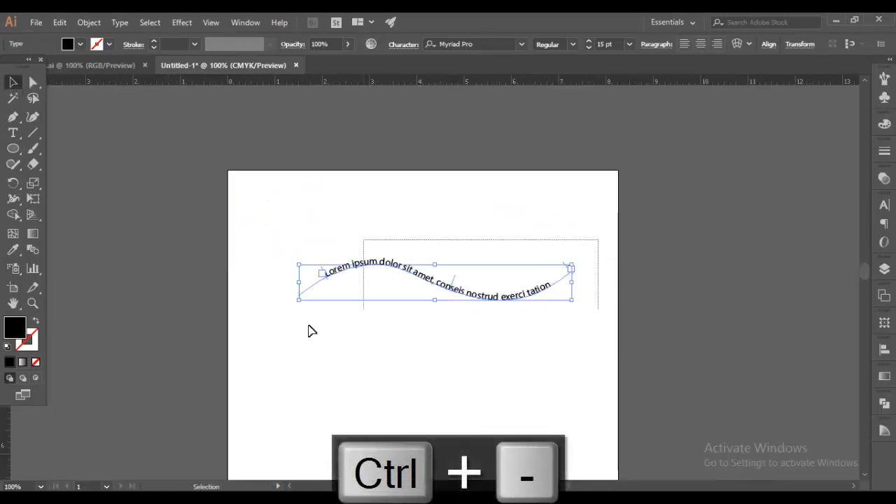
key(Delete)
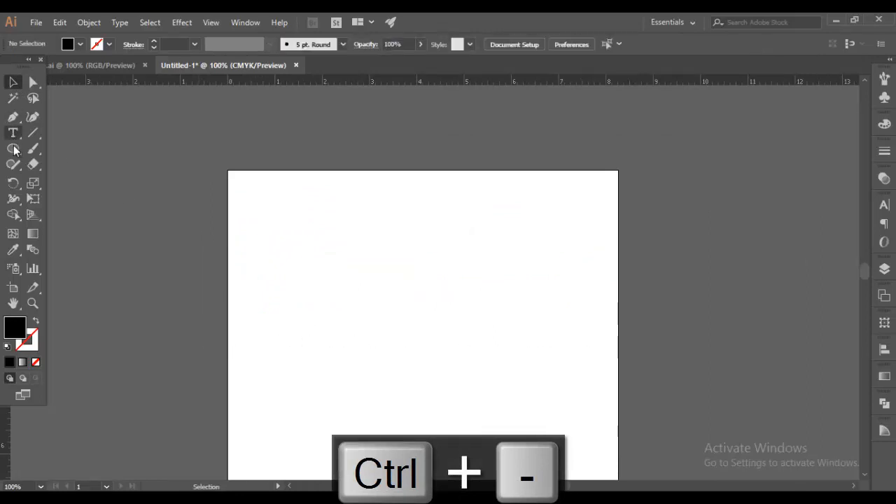
Draw a circle about 2.44 in wide in the upper part of the artboard, with no fill and a black stroke.
drag(14, 149, 63, 179)
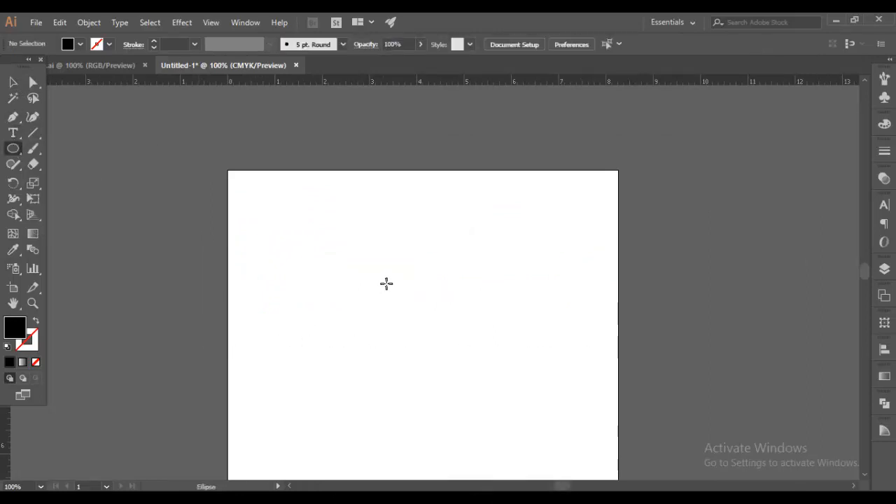
drag(397, 271, 341, 218)
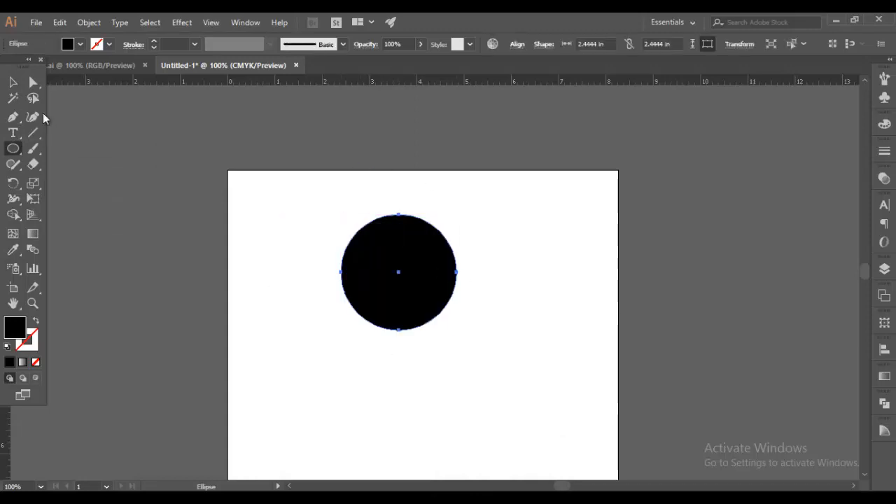
click(13, 82)
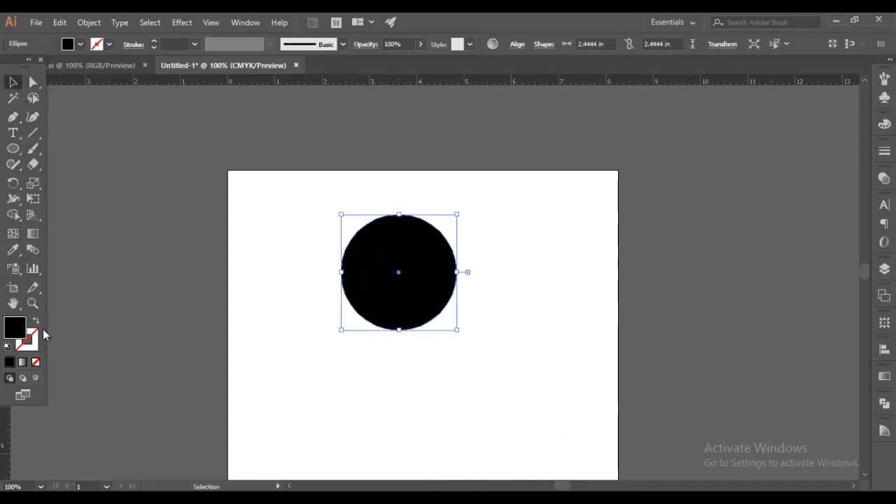
click(36, 362)
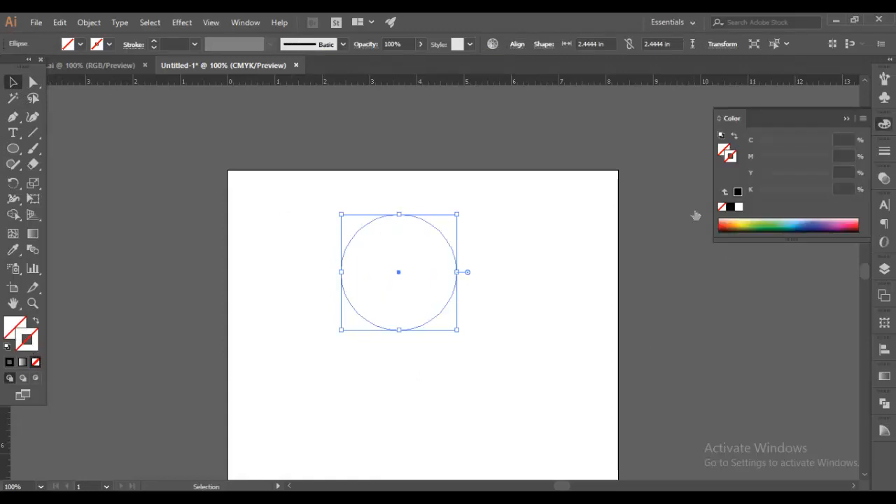
click(733, 207)
Place placeholder text around the circle with the Type on a Path tool, starting near the circle's top point, and deselect it.
click(17, 136)
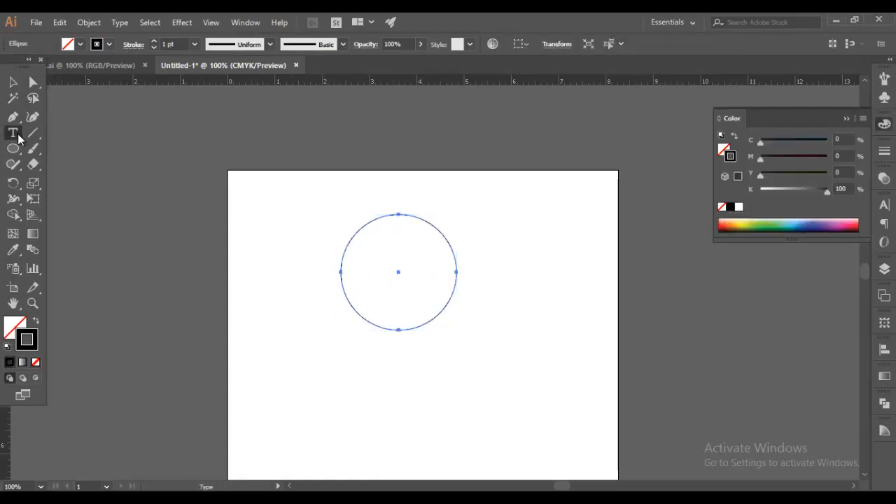
click(56, 163)
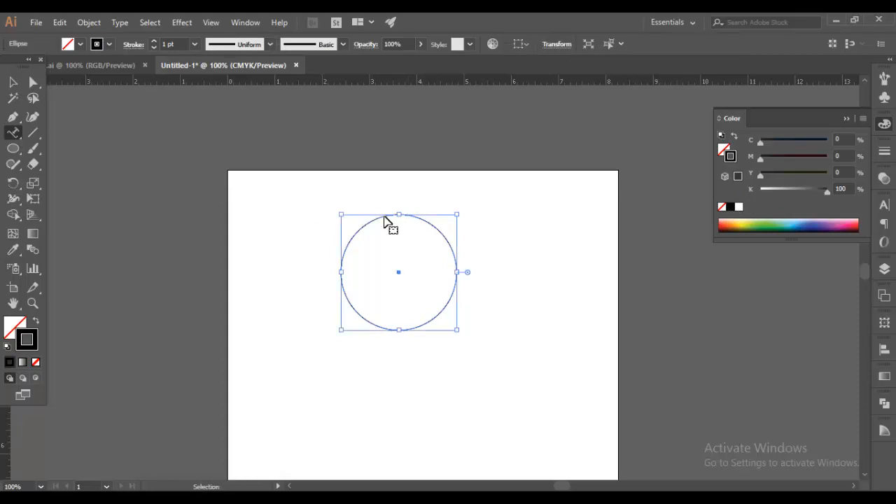
key(ctrl+=)
key(ctrl+=)
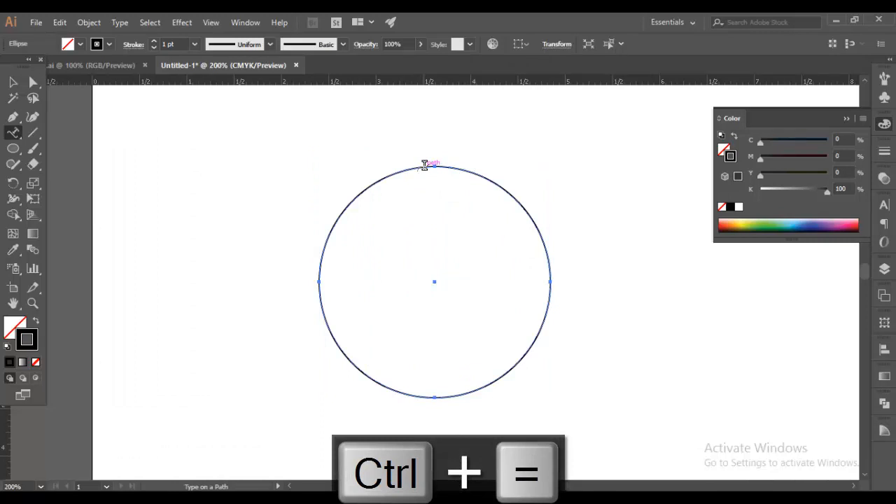
click(424, 165)
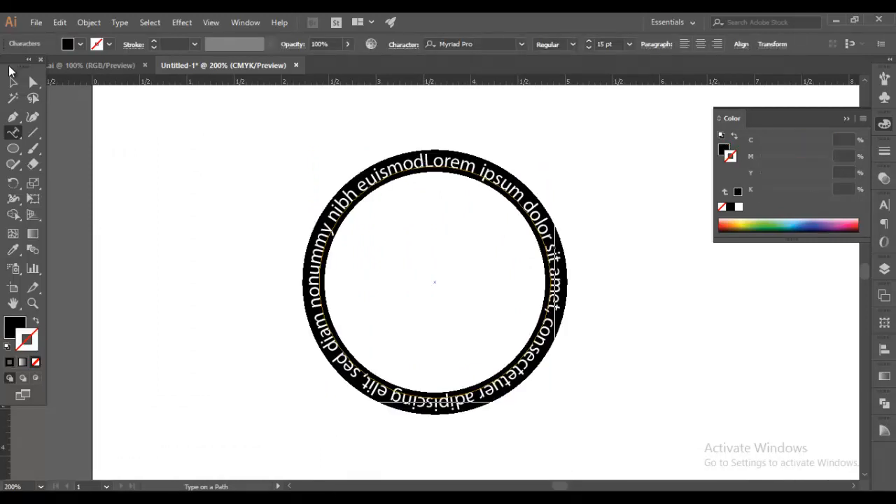
click(13, 82)
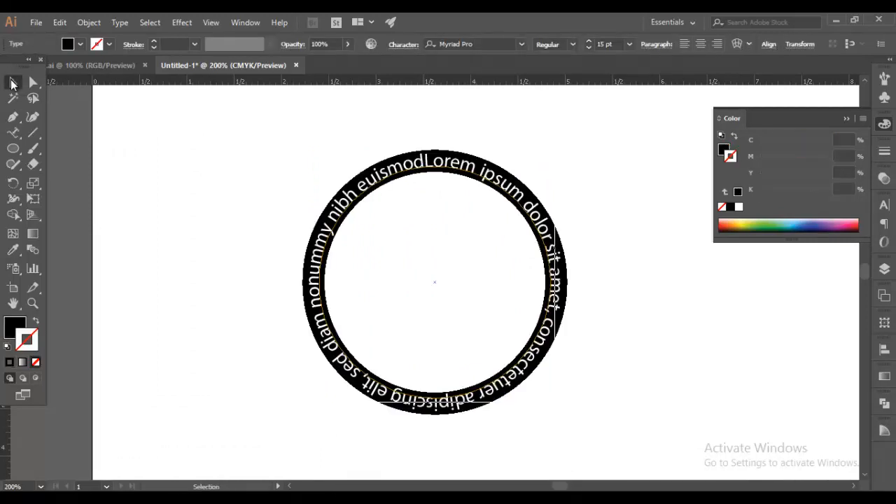
click(625, 303)
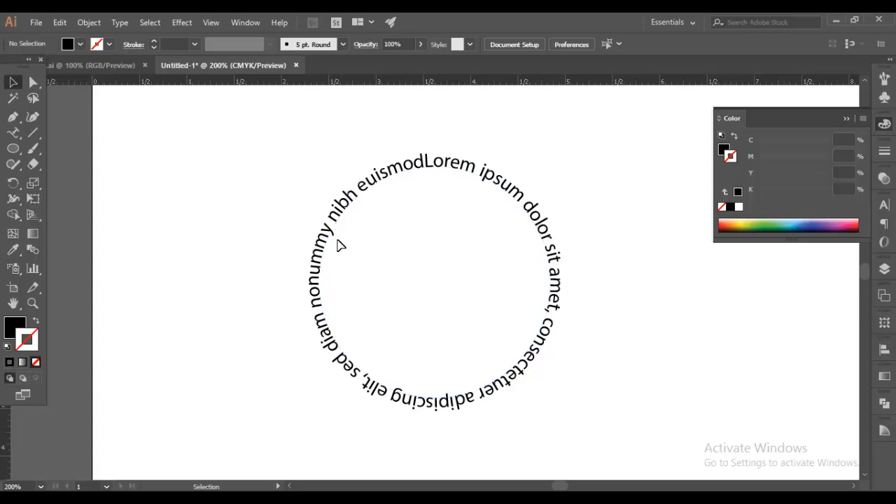
Replace all the placeholder text on the circle with "ZIA IT CLASSES" using the Type tool, and deselect it.
click(10, 136)
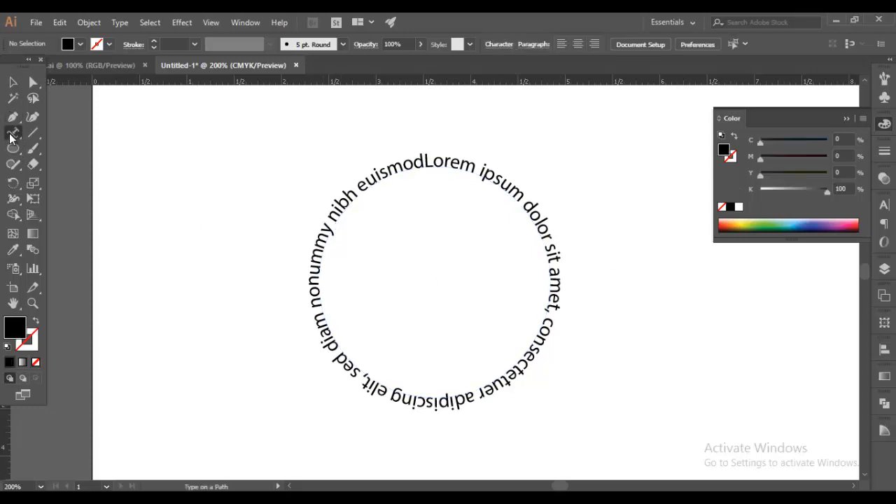
drag(11, 136, 70, 131)
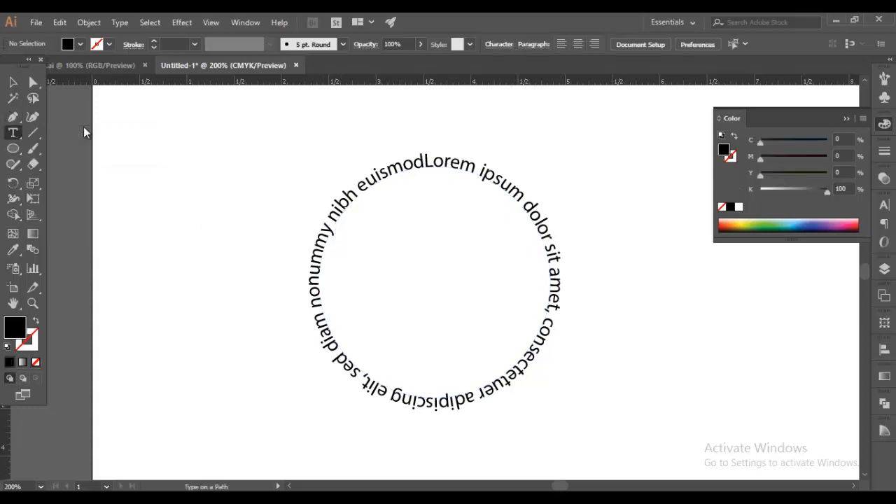
click(456, 163)
key(ctrl+a)
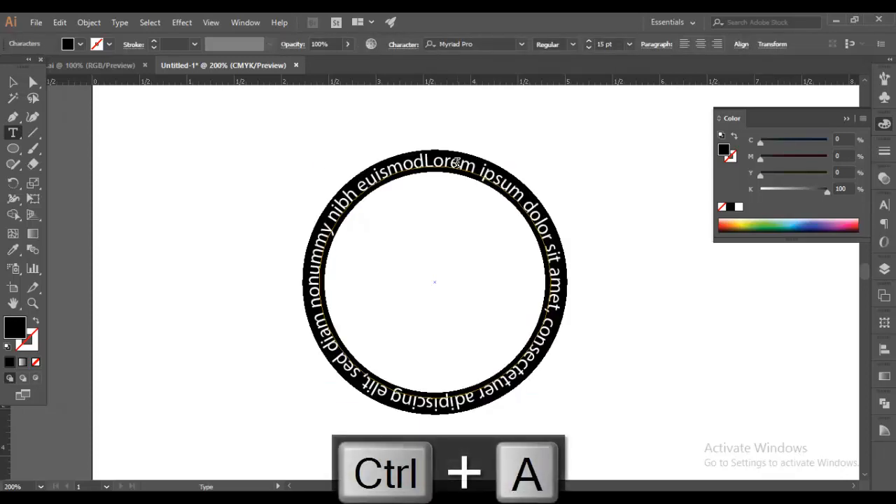
text(ZIA I T)
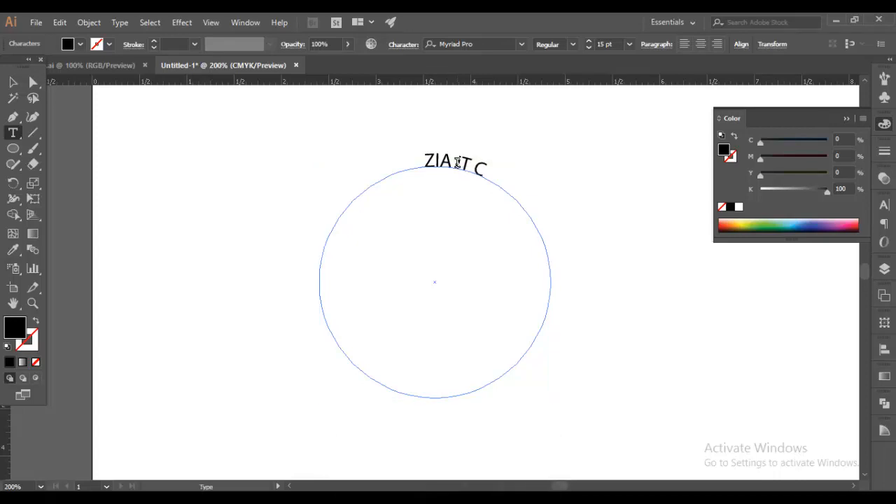
text( CLA)
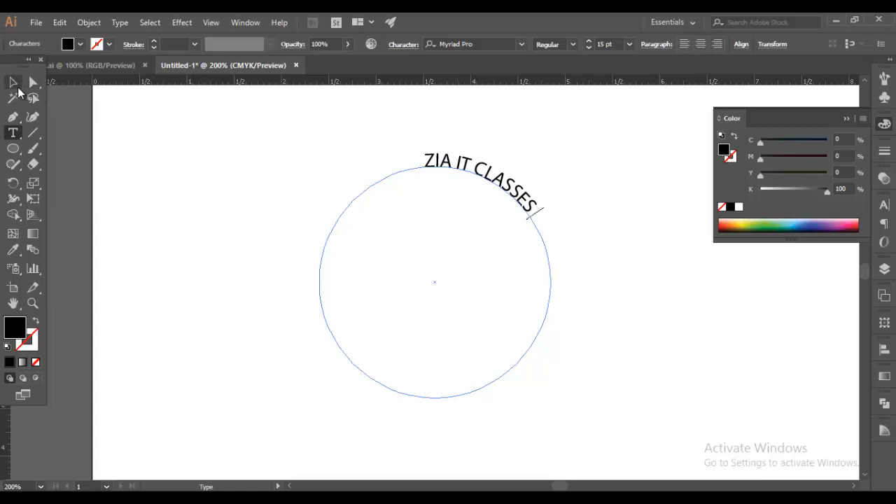
click(13, 83)
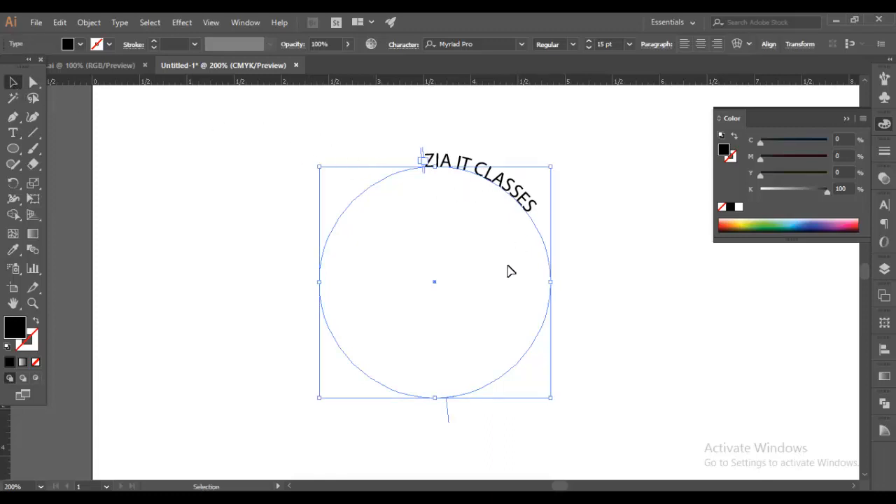
click(331, 160)
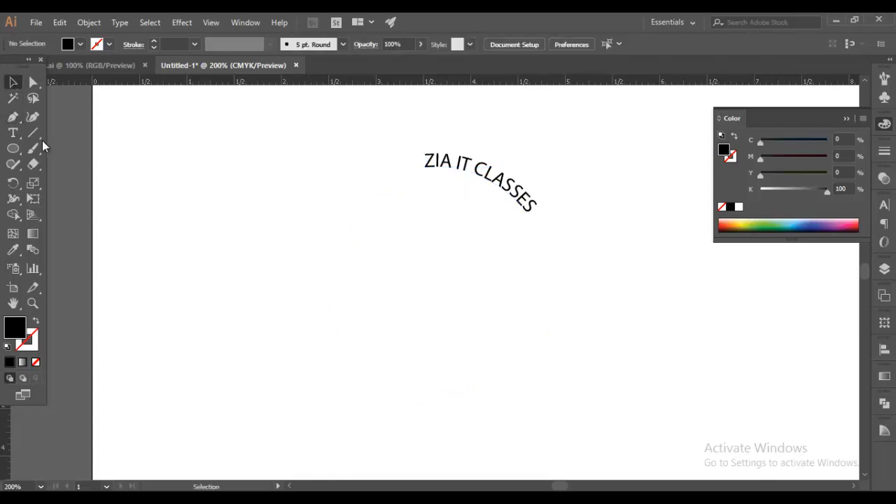
Extend the circle's text after "ZIA IT CLASSES" with "THIS IS A SAMPLE TEXT ONLY".
click(12, 133)
click(525, 199)
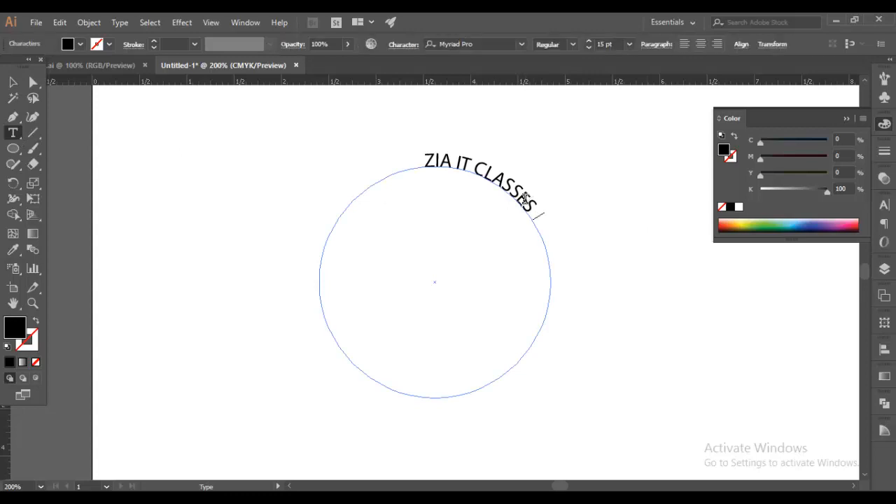
text(THIS IS A S)
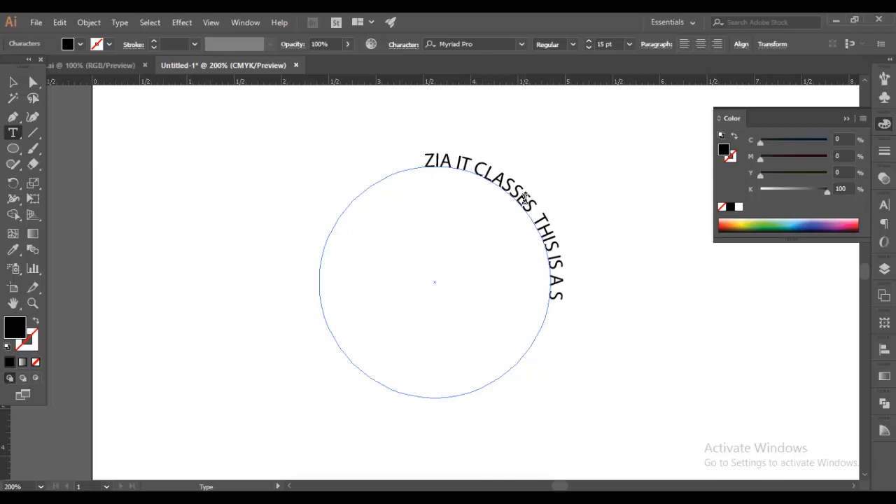
text(AMPLE TEXT ONLY)
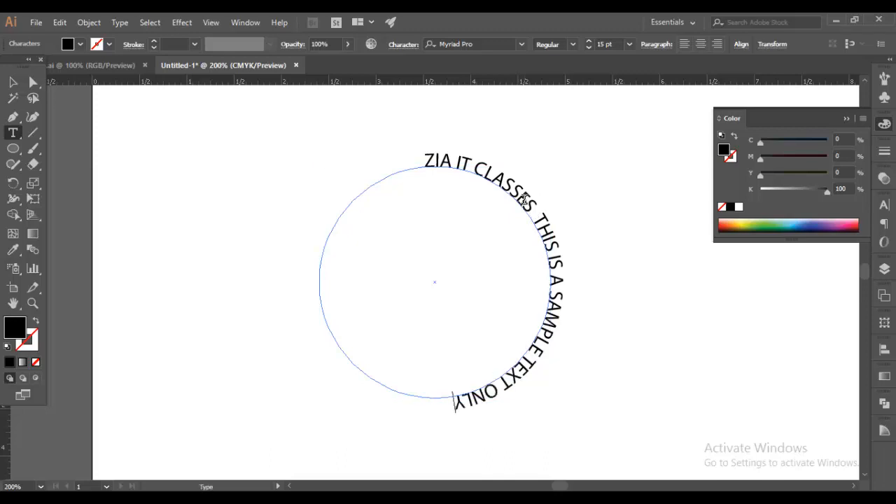
Slide the text around the circle by its bracket with the Direct Selection tool, so that it runs up the circle's left side.
click(28, 85)
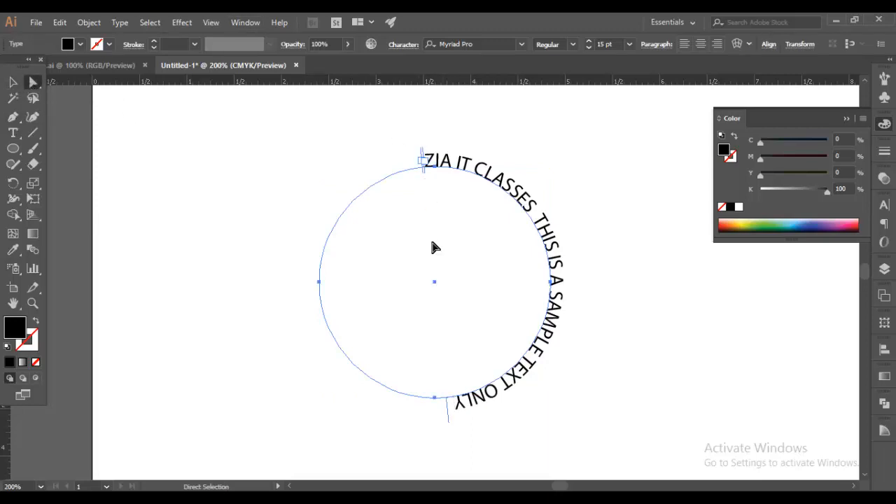
drag(448, 412, 376, 127)
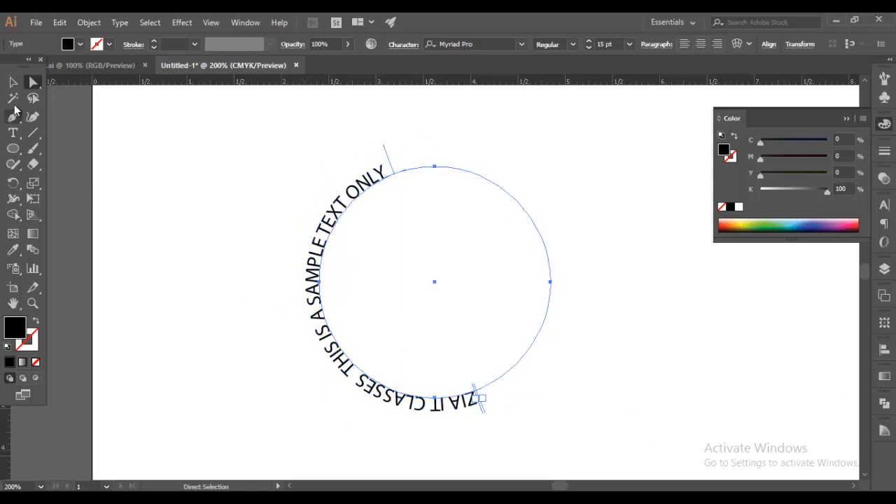
Delete the circle together with its text, leaving the artboard empty.
click(13, 82)
click(225, 189)
drag(232, 146, 590, 467)
key(Delete)
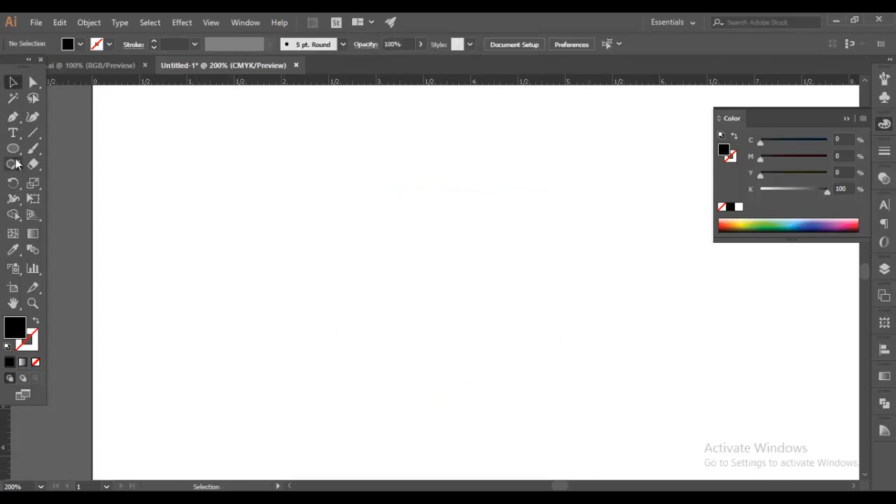
Add the point text "sAMPLE" in the artboard's upper left area with the Type tool, and select all its characters.
click(20, 138)
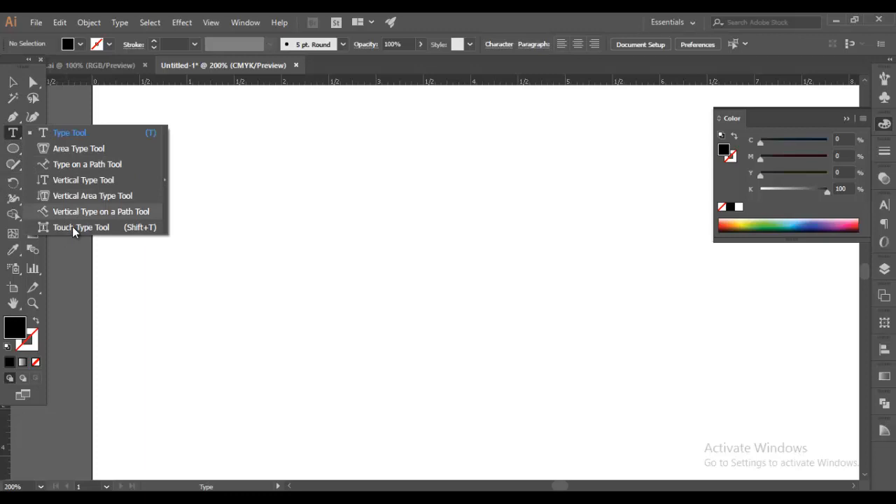
click(17, 134)
click(42, 135)
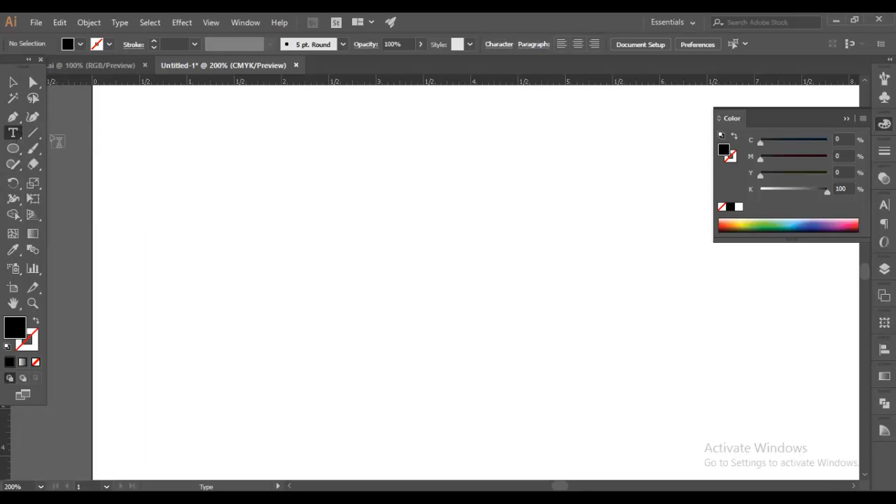
click(235, 188)
text(sAMPLE)
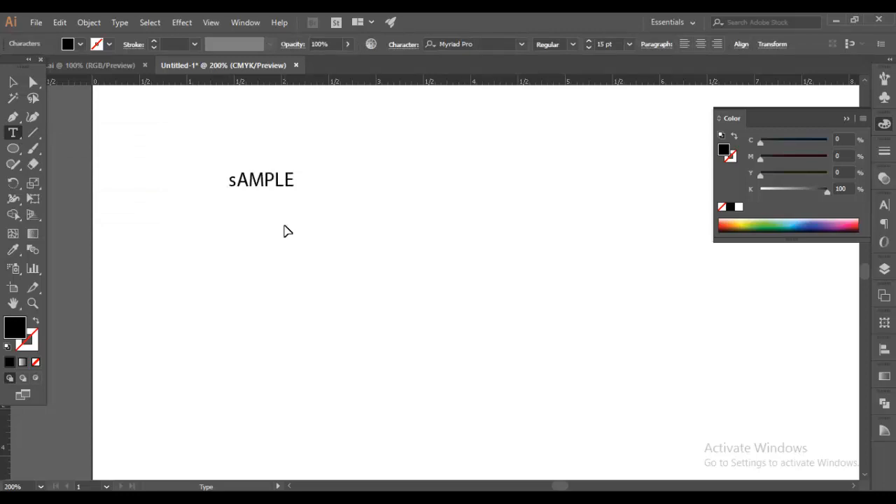
key(ctrl+a)
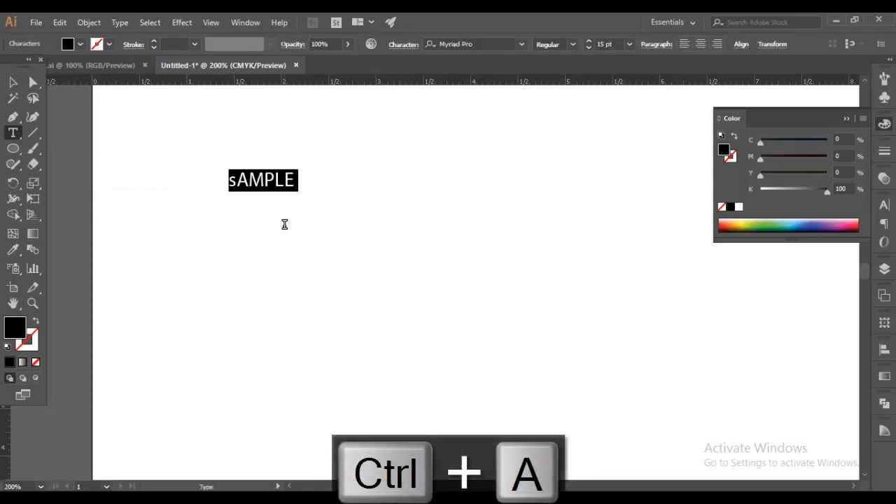
Replace the selected characters with "Sample Text" and enlarge the text object to about 40 pt, shifted slightly down and to the right.
text(Sample)
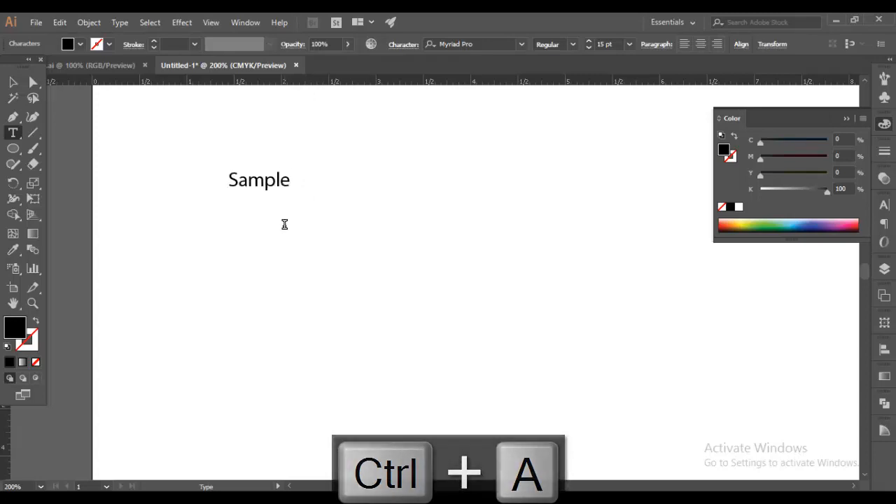
text( T)
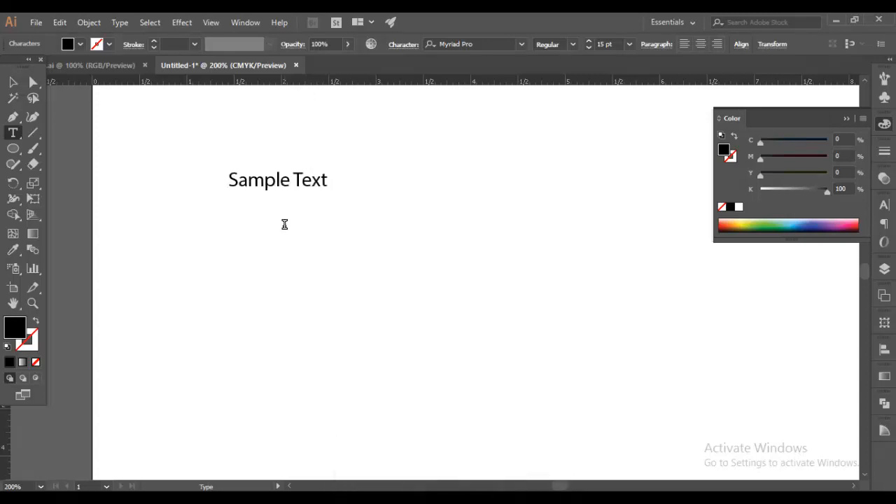
click(12, 83)
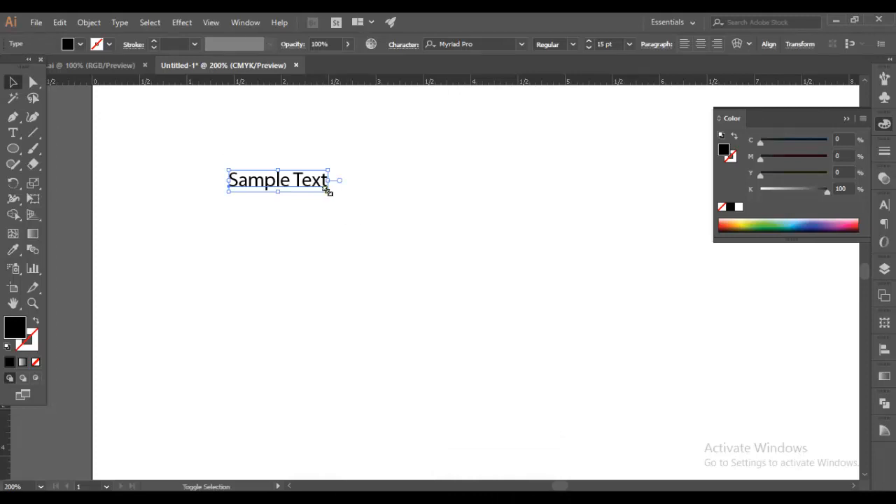
drag(328, 189, 492, 282)
drag(326, 212, 352, 241)
Select single letters of "Sample Text" with the Touch Type tool, returning to the S, and try rotating and resizing it.
drag(13, 133, 85, 231)
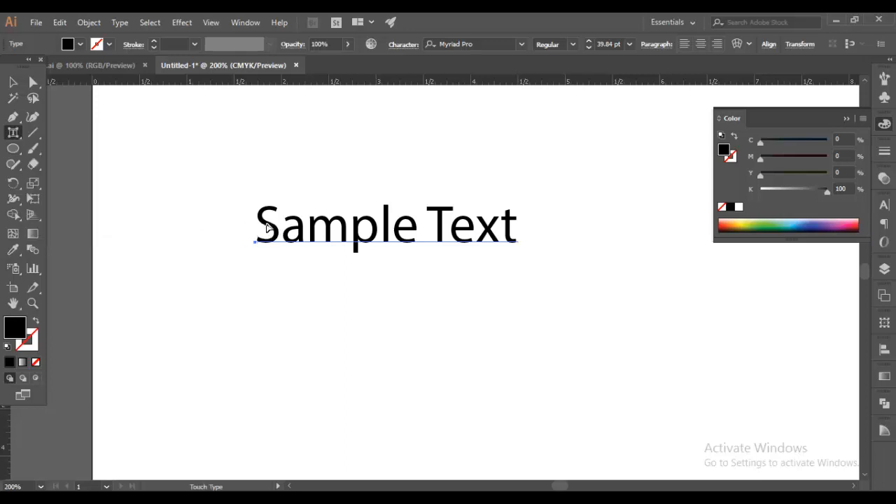
click(266, 228)
click(304, 246)
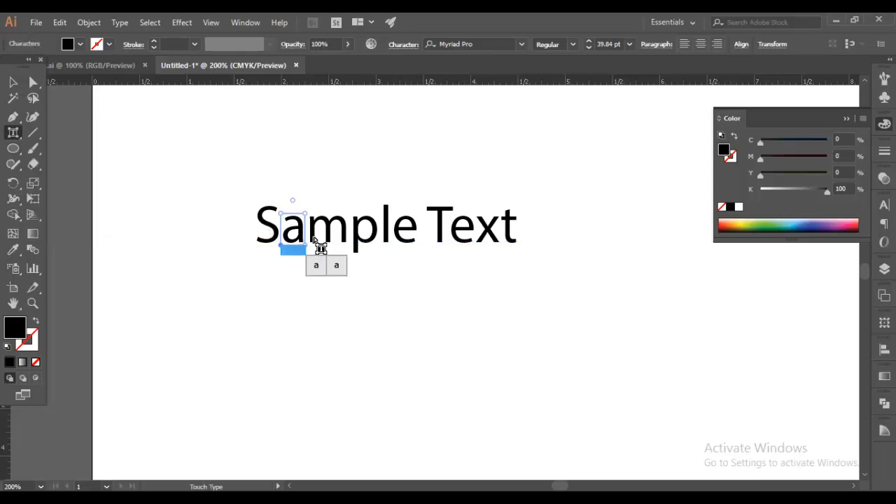
click(329, 230)
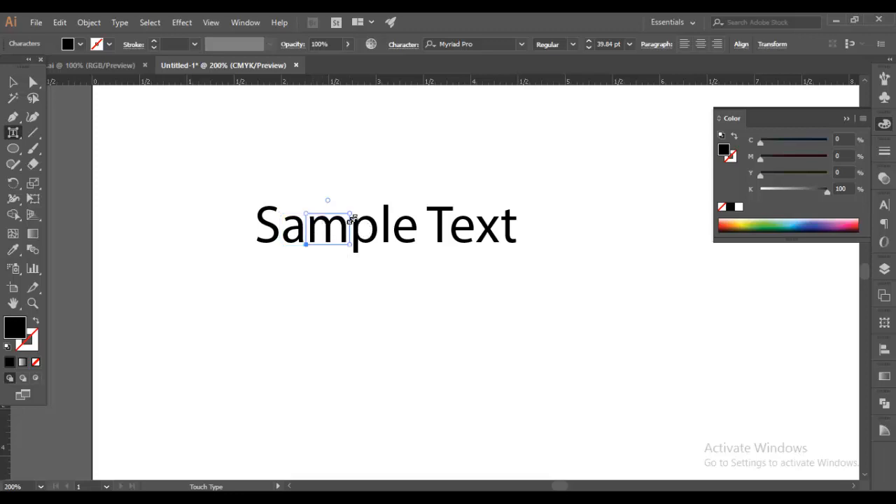
click(269, 227)
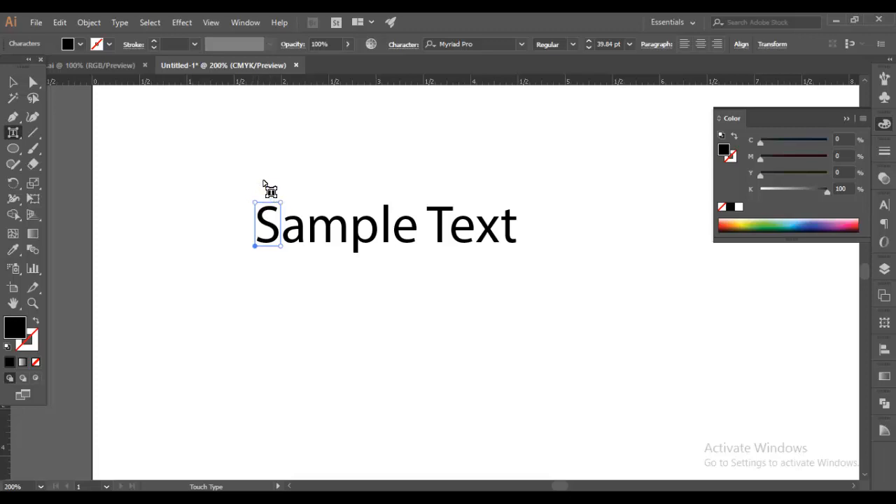
drag(264, 190, 290, 208)
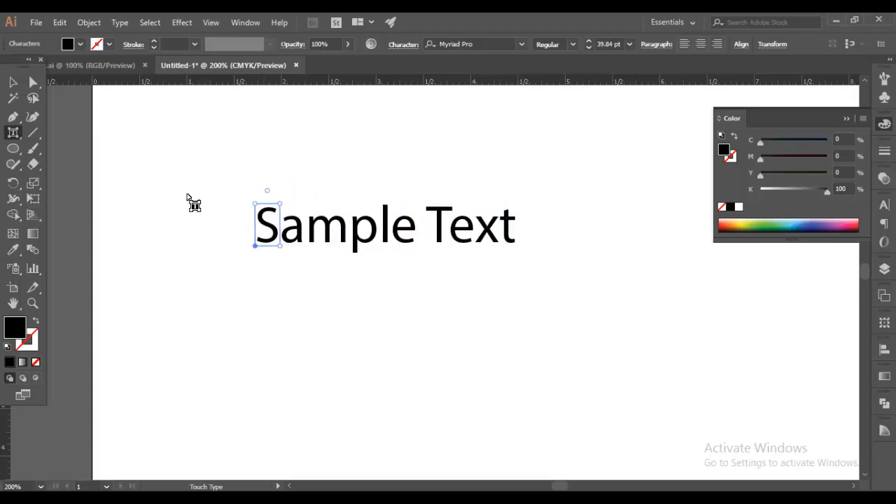
Fill the letter S with orange and tilt it slightly counterclockwise with the Touch Type tool, leaving nothing selected.
click(80, 44)
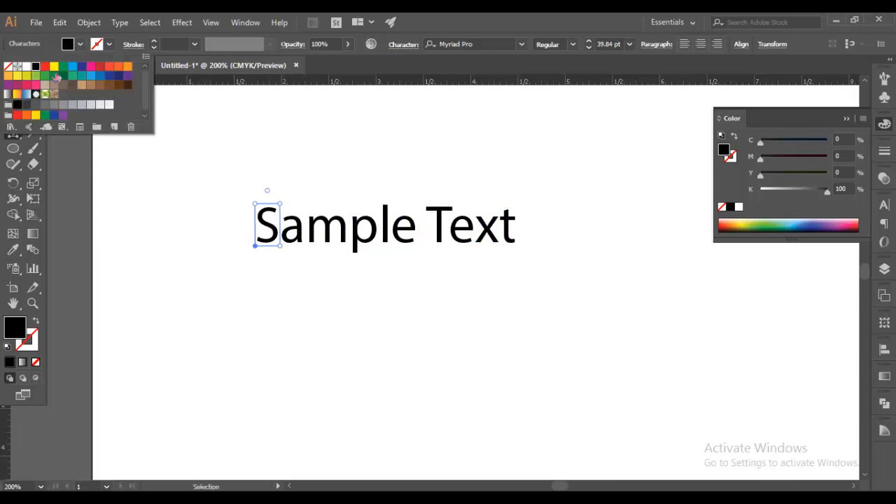
click(127, 67)
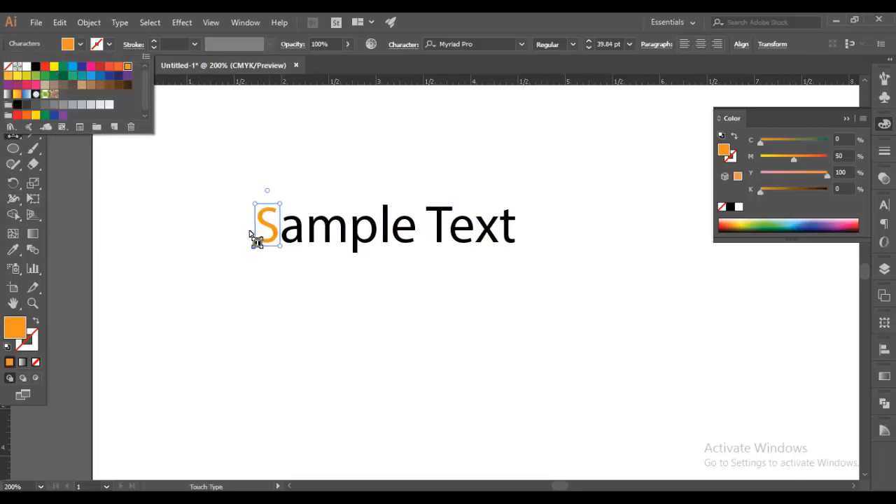
click(265, 187)
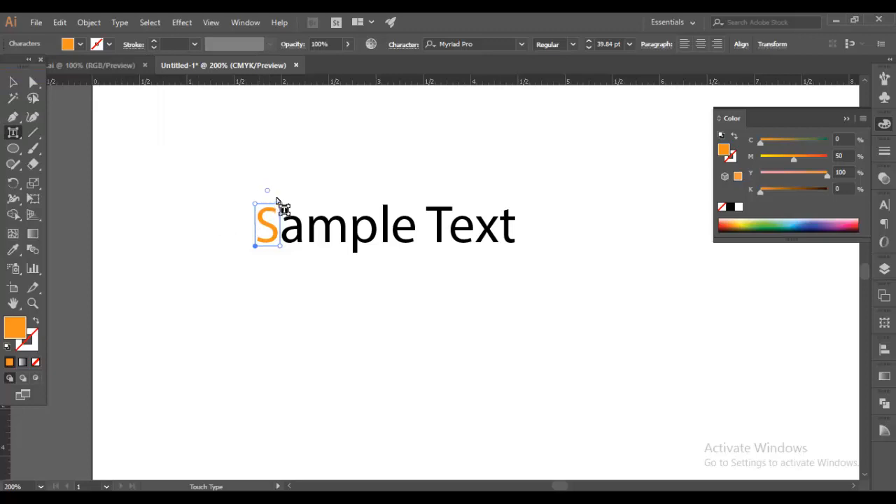
drag(281, 204, 264, 192)
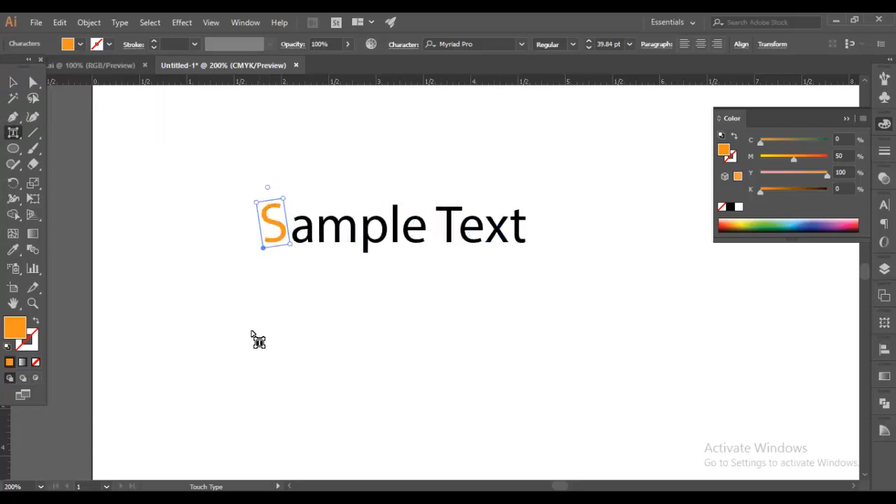
click(14, 82)
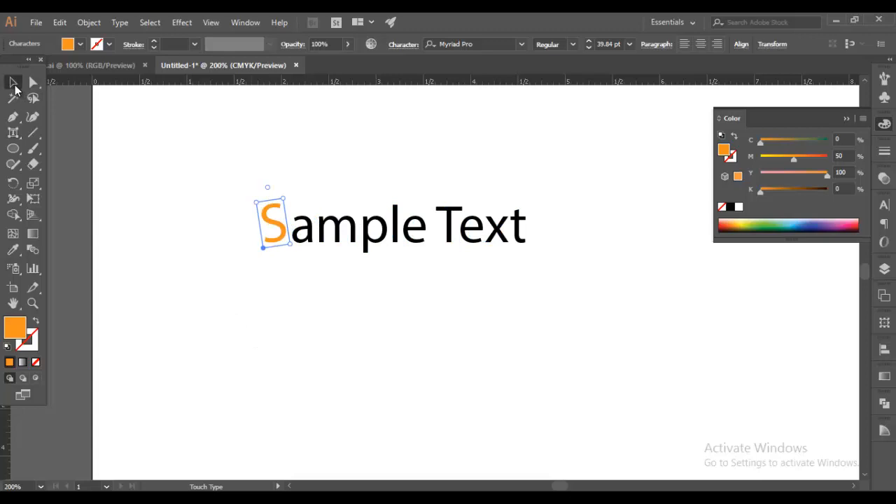
click(452, 312)
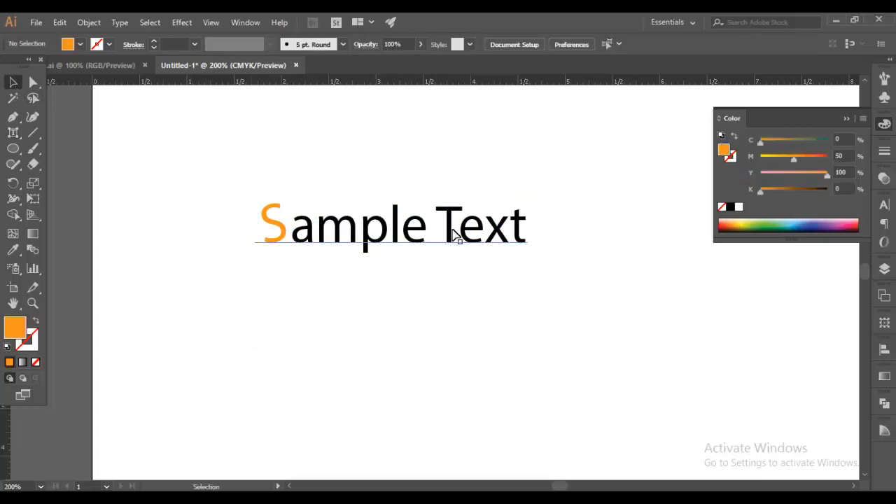
Activate the Touch Type tool and look through the Paragraph and Character settings, leaving the Character settings shown.
click(13, 132)
click(880, 217)
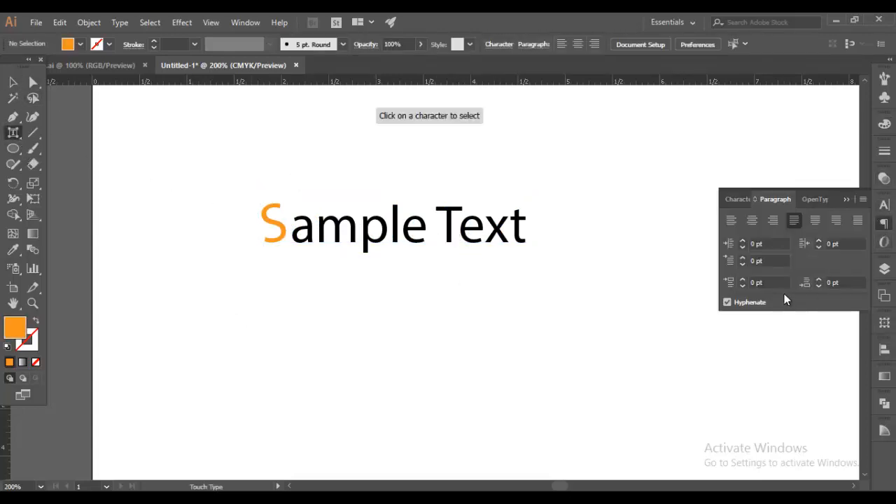
click(883, 206)
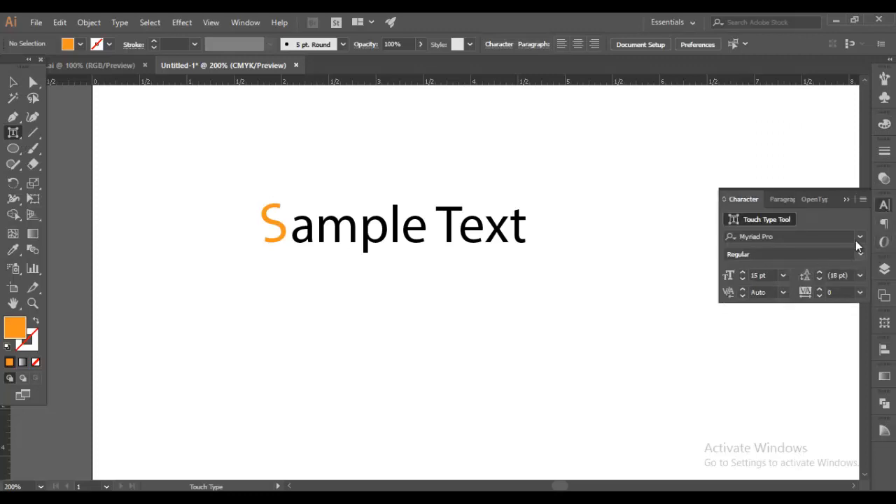
click(884, 225)
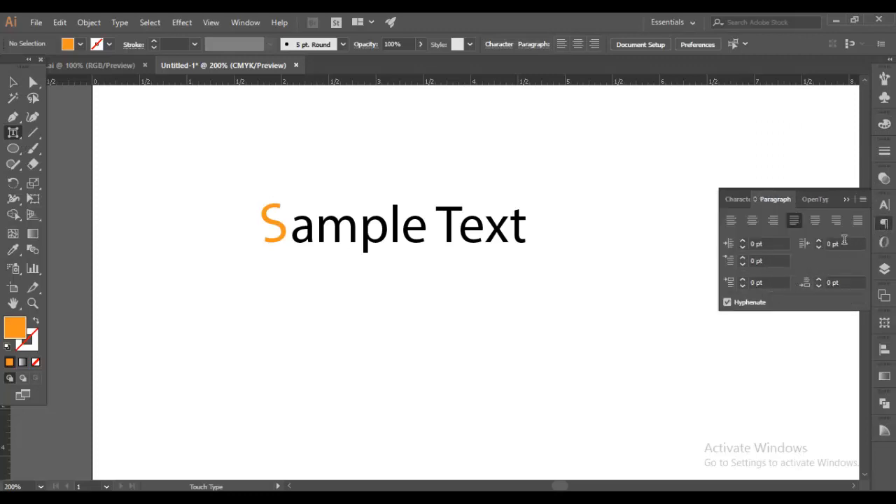
click(883, 204)
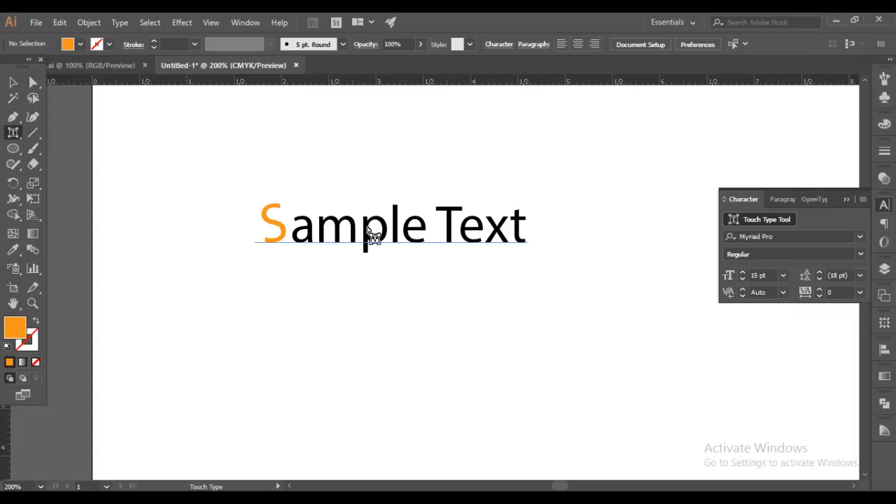
Tilt the T of "Text" slightly counterclockwise with the Touch Type tool and fill it with the same orange as the S.
click(450, 214)
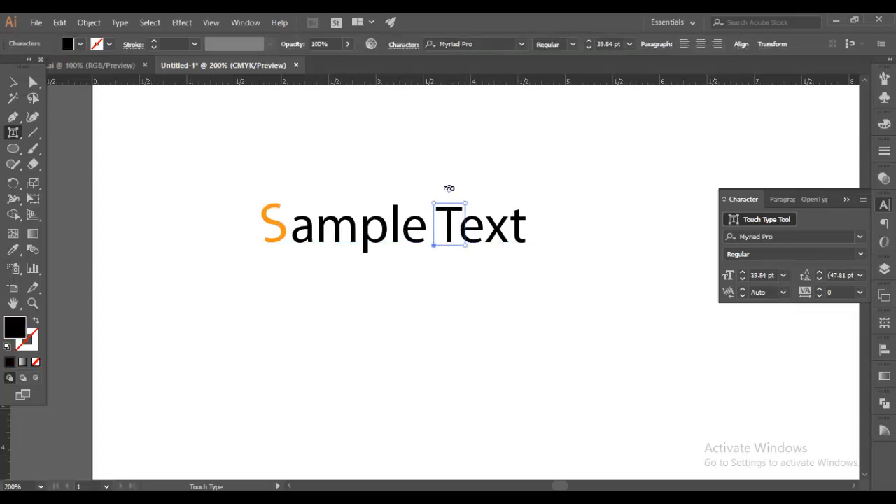
drag(448, 188, 453, 195)
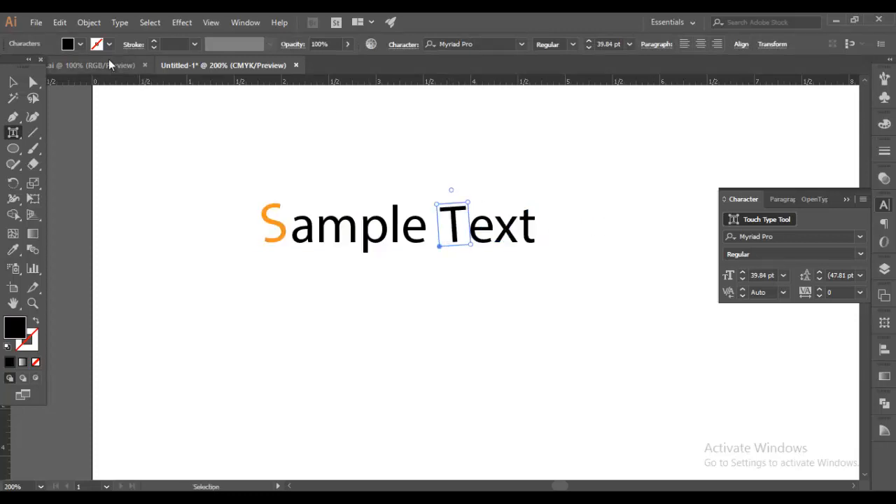
click(80, 45)
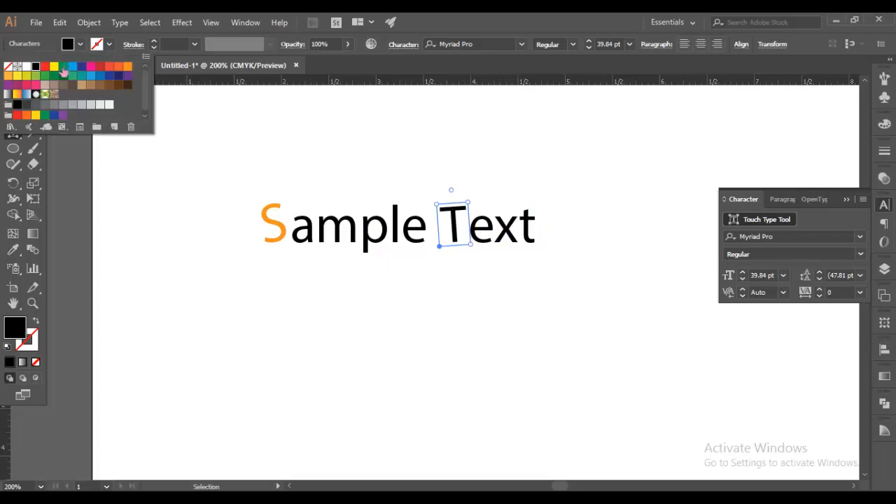
click(130, 70)
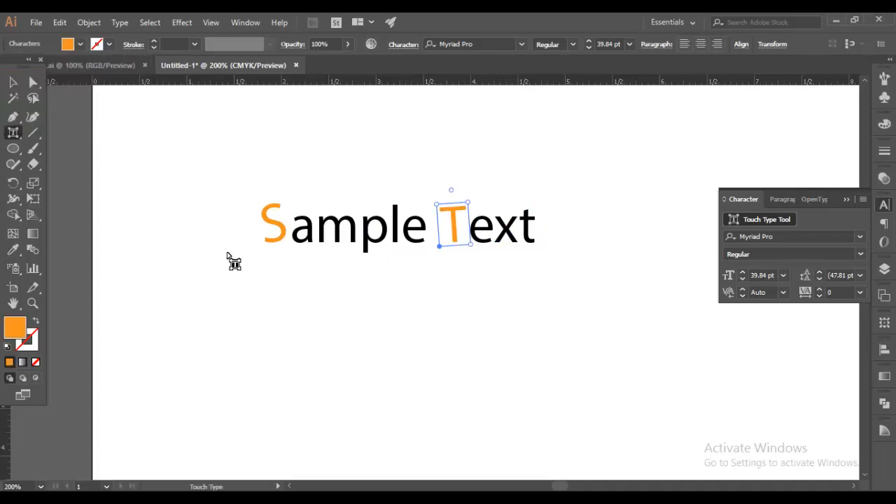
click(12, 82)
click(217, 230)
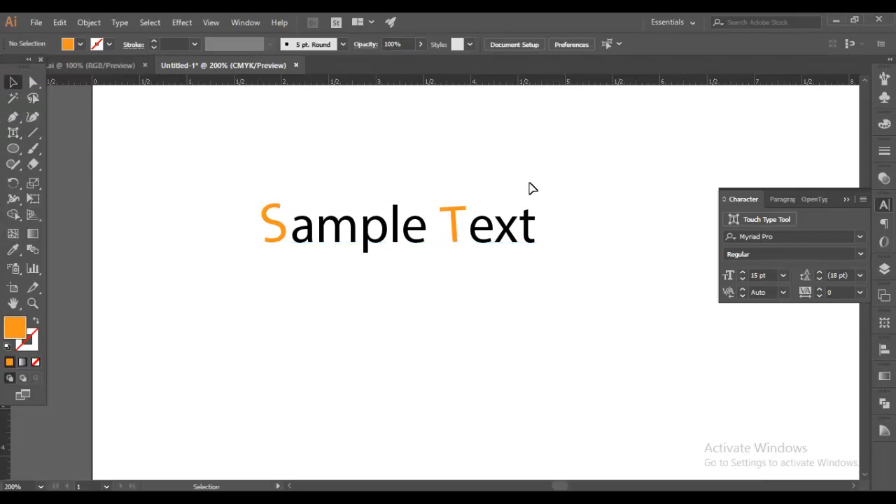
Delete the whole "Sample Text" object from the artboard.
drag(193, 175, 655, 344)
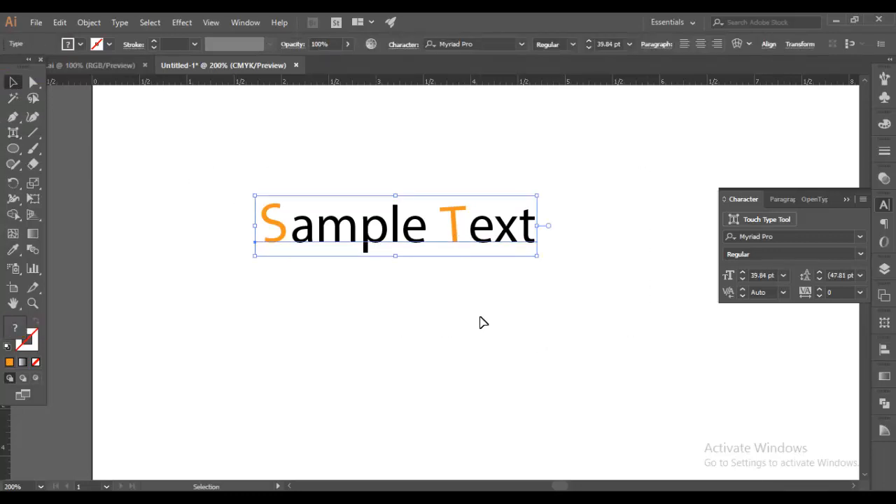
click(363, 288)
drag(214, 171, 588, 347)
key(Delete)
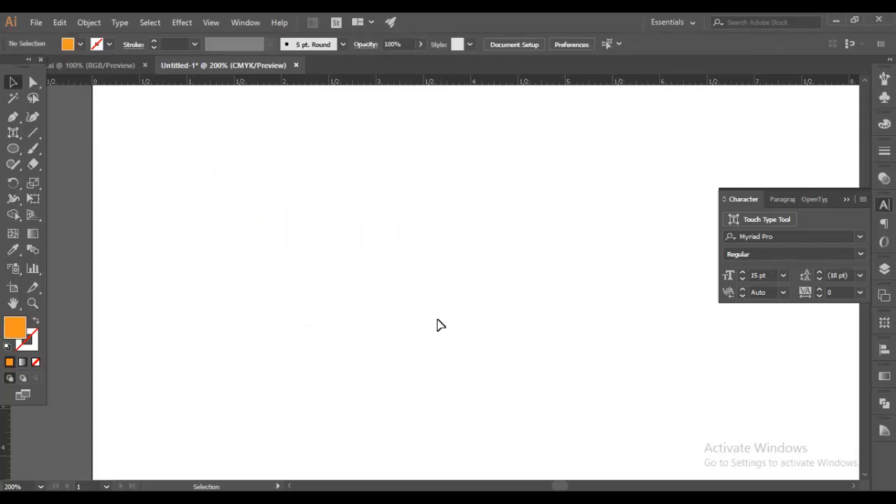
Add the vertical point text "SAMPLE TEXT" in the artboard's upper left area with the Vertical Type tool.
click(16, 136)
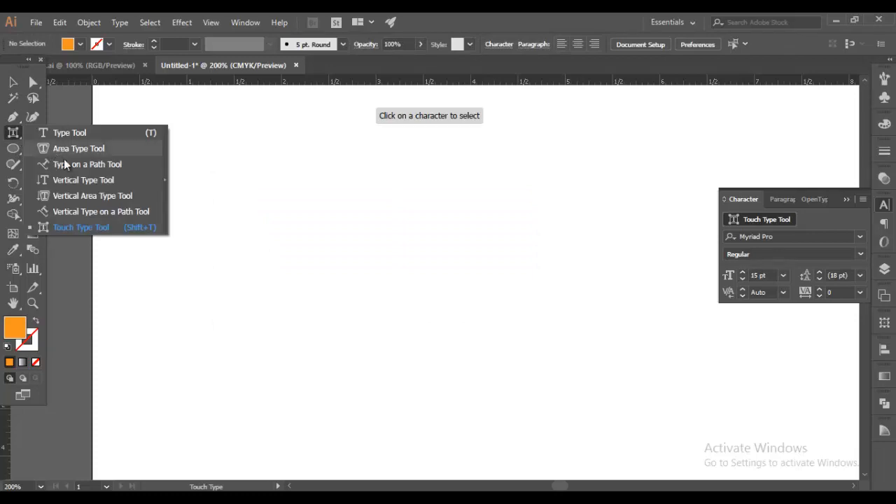
click(68, 177)
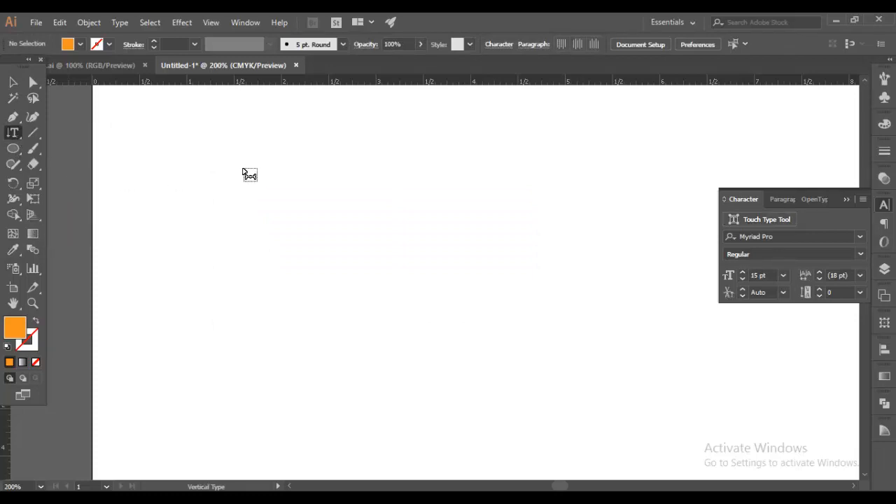
click(242, 170)
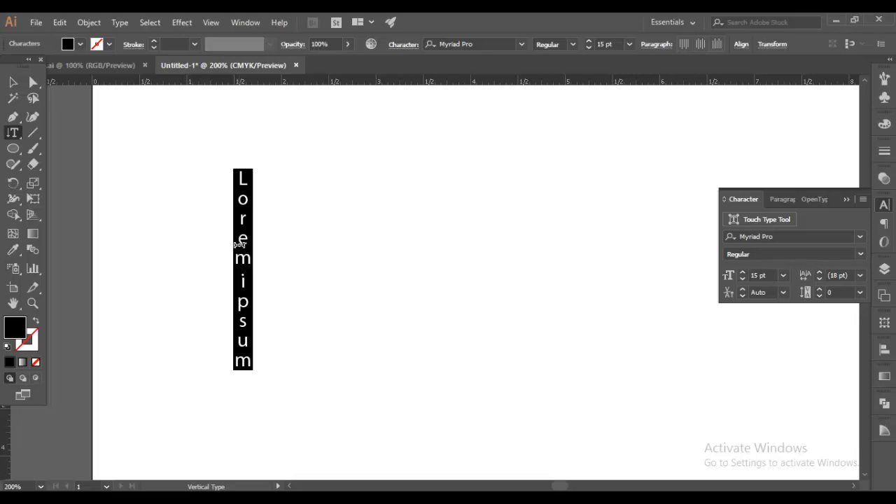
text(MPE)
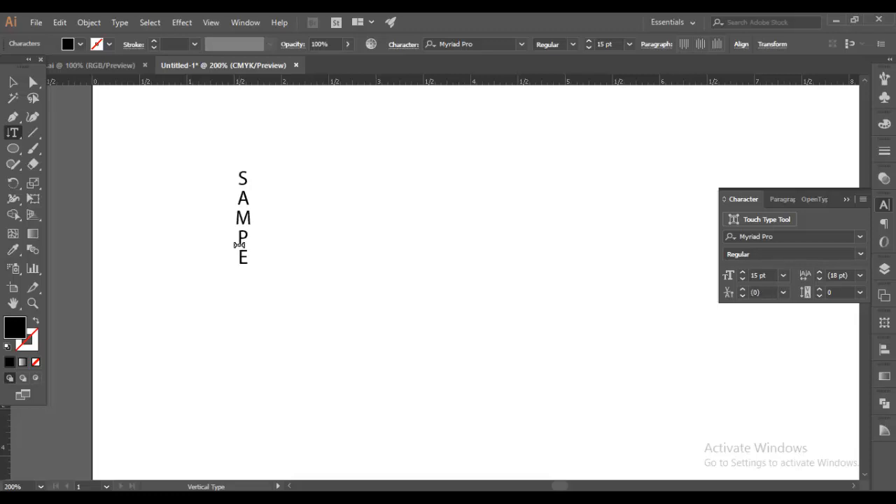
key(BackSpace)
text(LE TEXT)
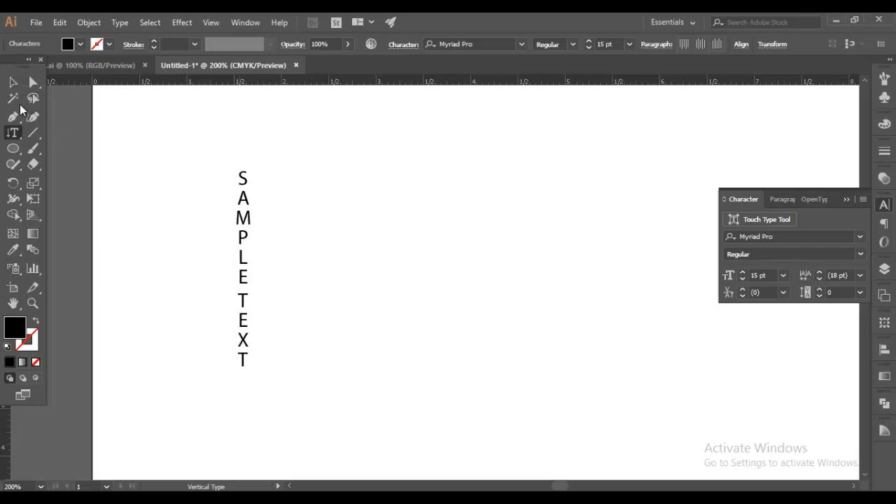
Scale the vertical "SAMPLE TEXT" up to about 47 pt, so that it runs down most of the visible artboard.
click(13, 84)
key(ctrl+minus)
key(ctrl+minus)
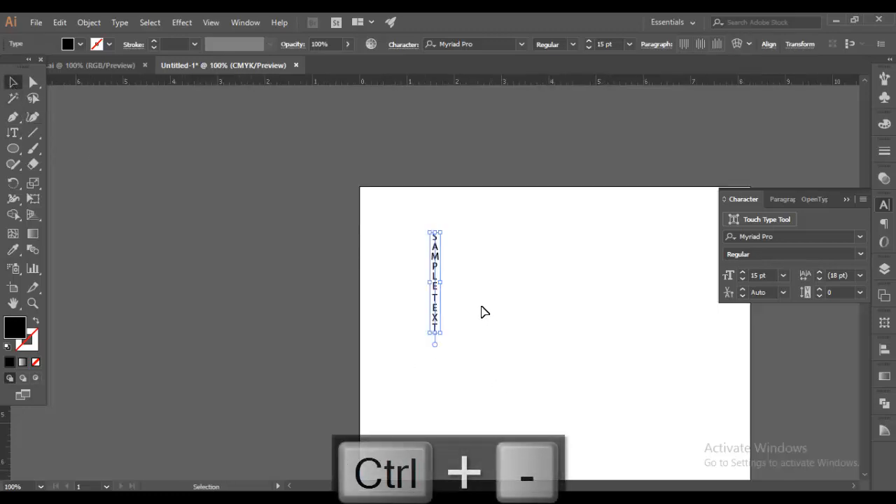
drag(539, 308, 476, 201)
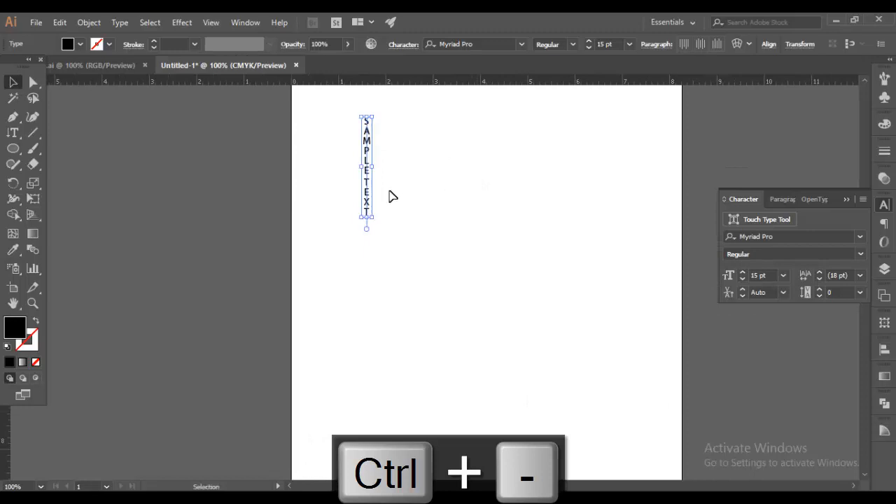
drag(368, 221, 396, 432)
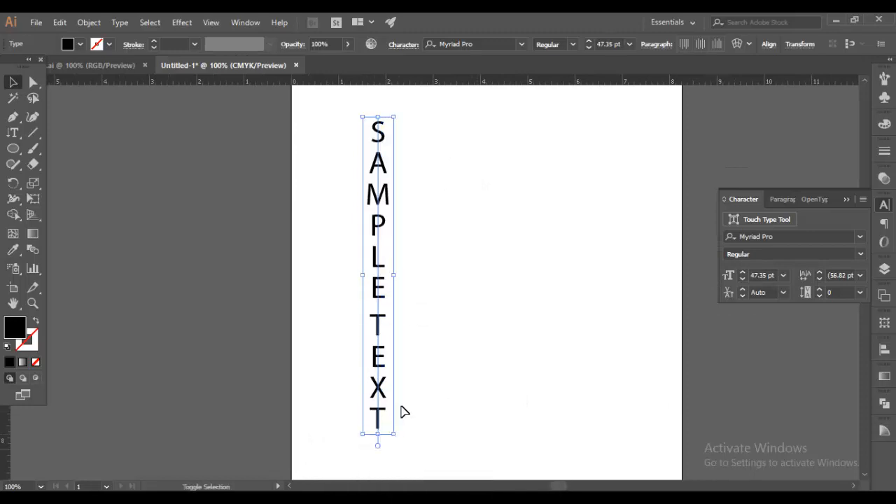
Delete the vertical "SAMPLE TEXT" object from the artboard.
click(452, 291)
click(378, 165)
key(Delete)
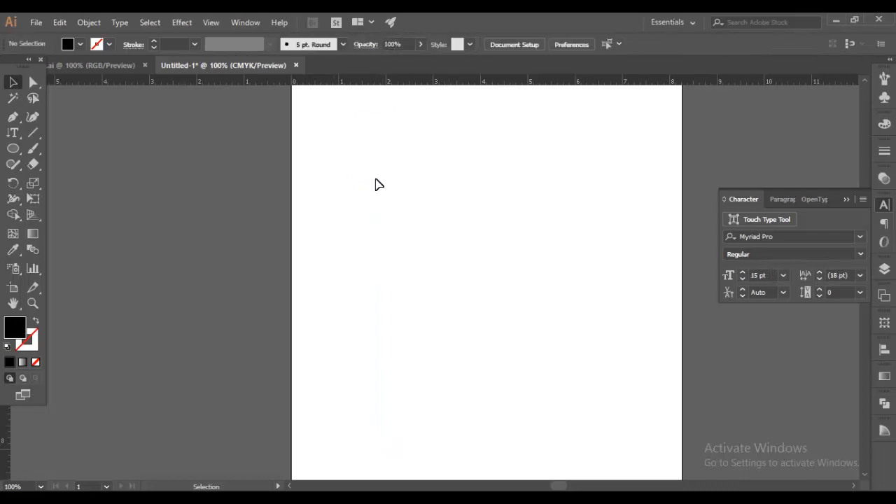
Draw an ellipse about 4.19 in wide and 3.17 in high in the middle of the visible artboard.
click(12, 132)
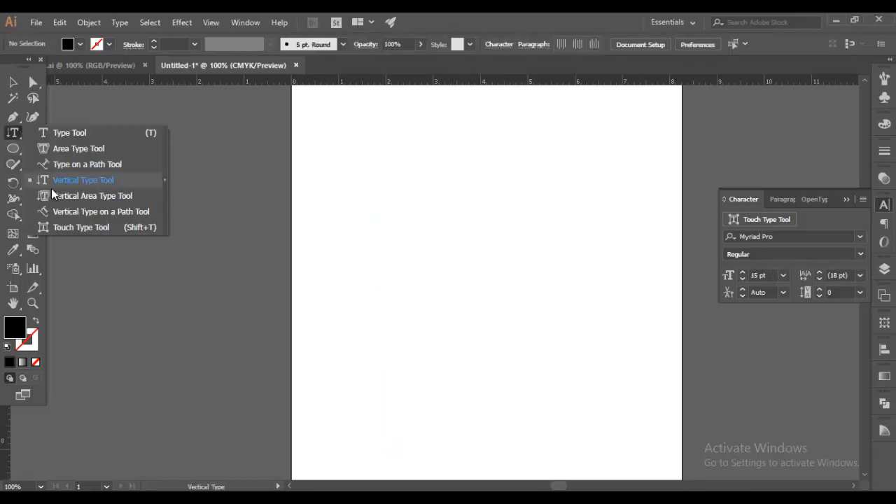
click(56, 195)
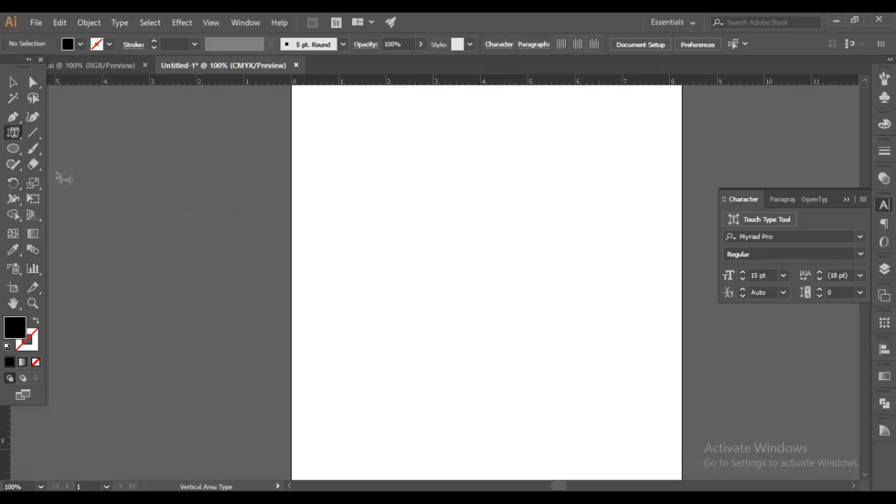
click(12, 133)
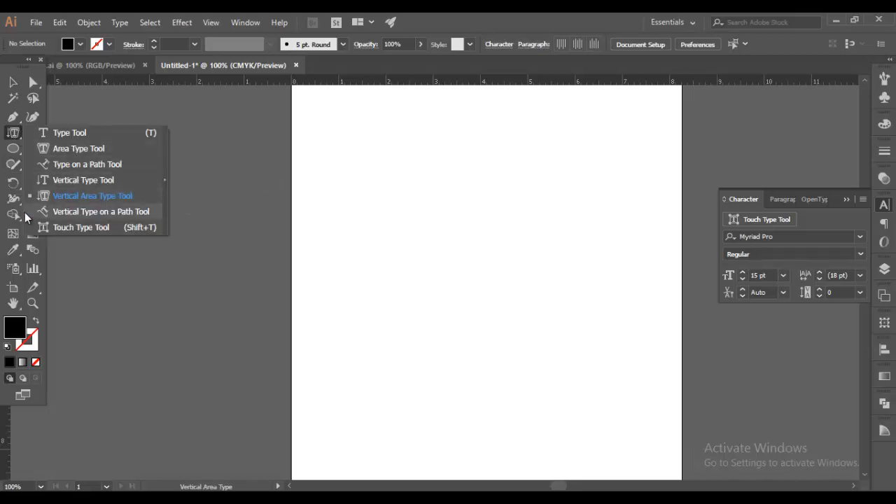
click(13, 147)
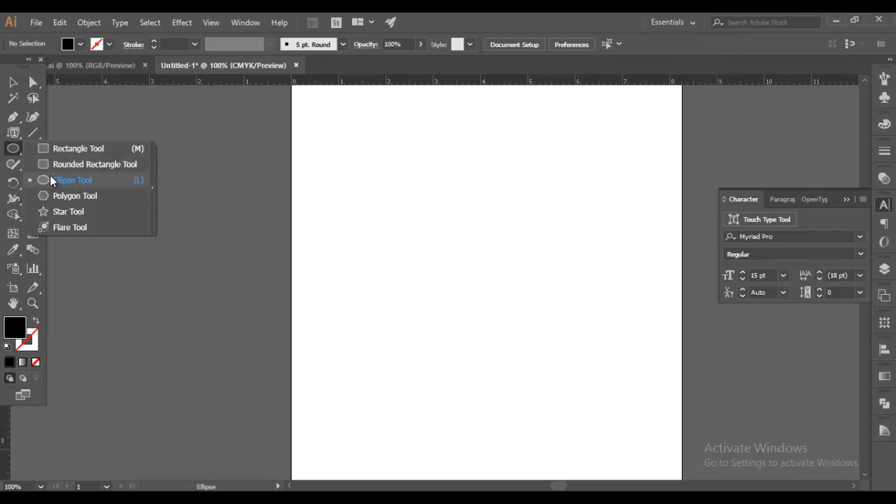
click(51, 177)
drag(389, 185, 587, 334)
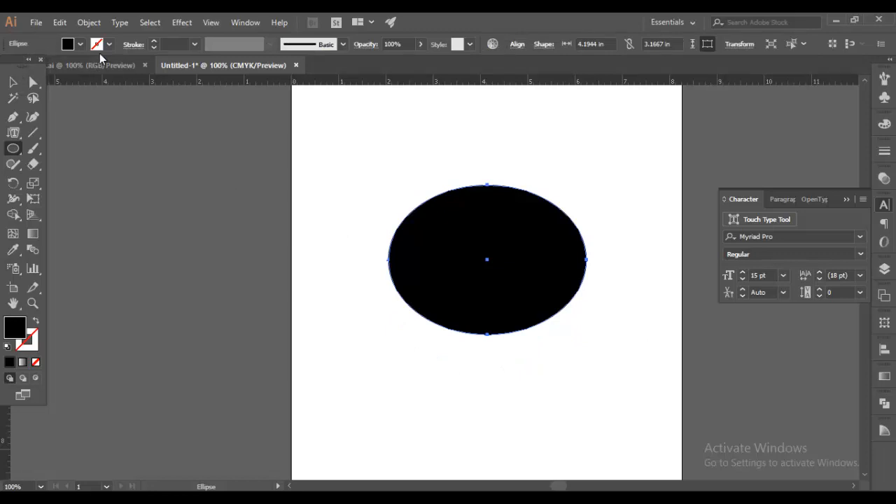
Remove the ellipse's fill and give it a black 1 pt stroke.
key(/)
click(30, 350)
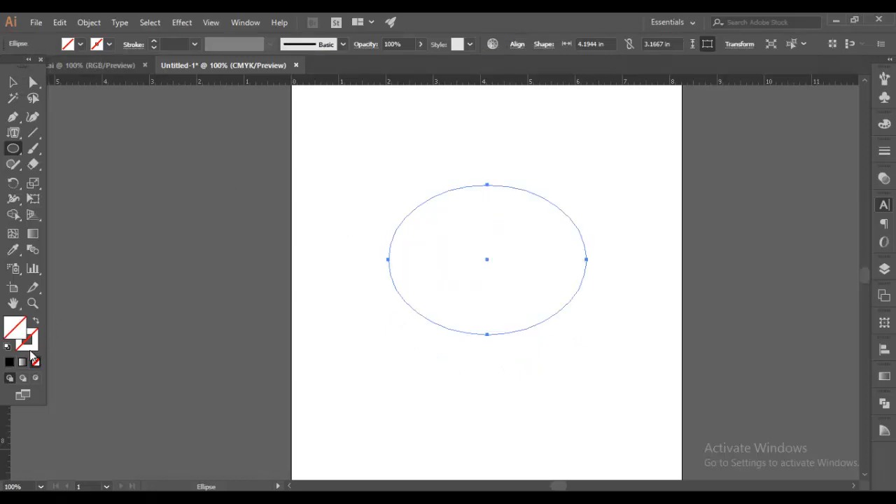
click(730, 208)
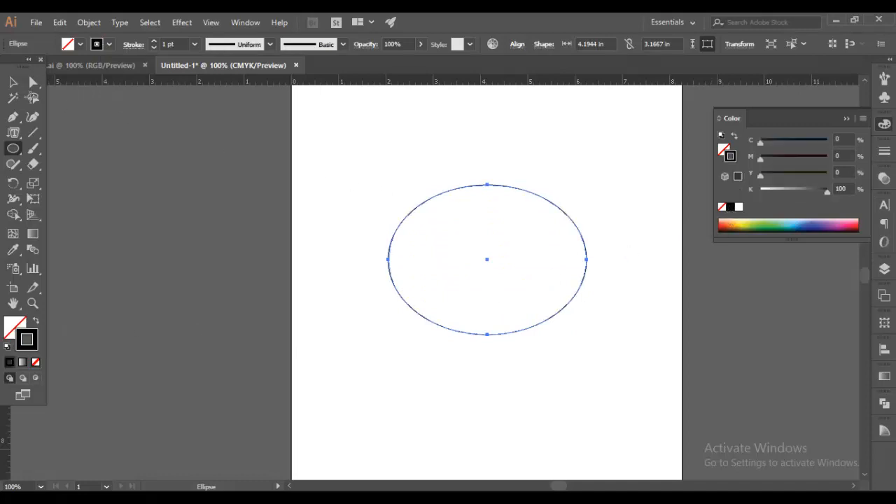
Fill the ellipse with vertical placeholder text using the Vertical Area Type tool, and select all of its text.
drag(14, 138, 89, 196)
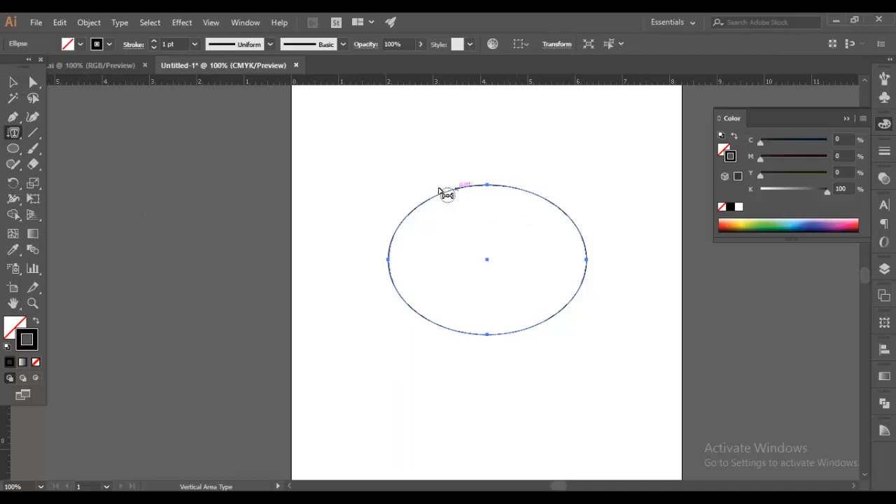
click(440, 194)
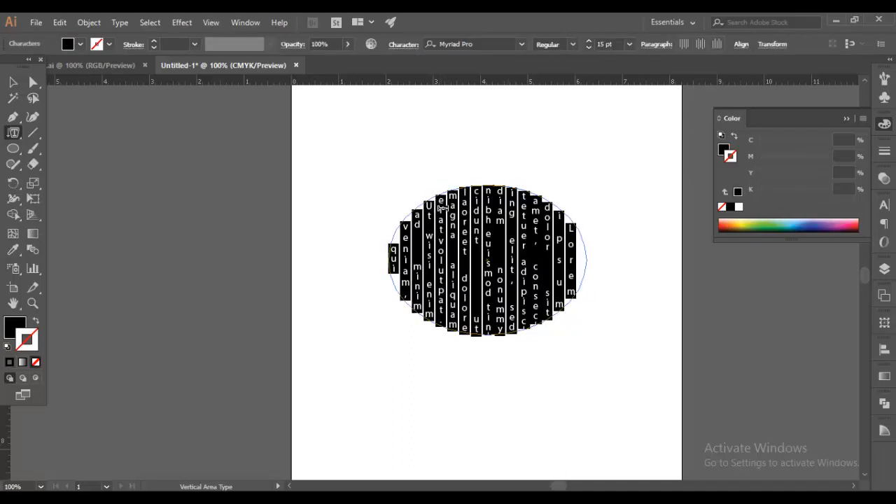
click(468, 289)
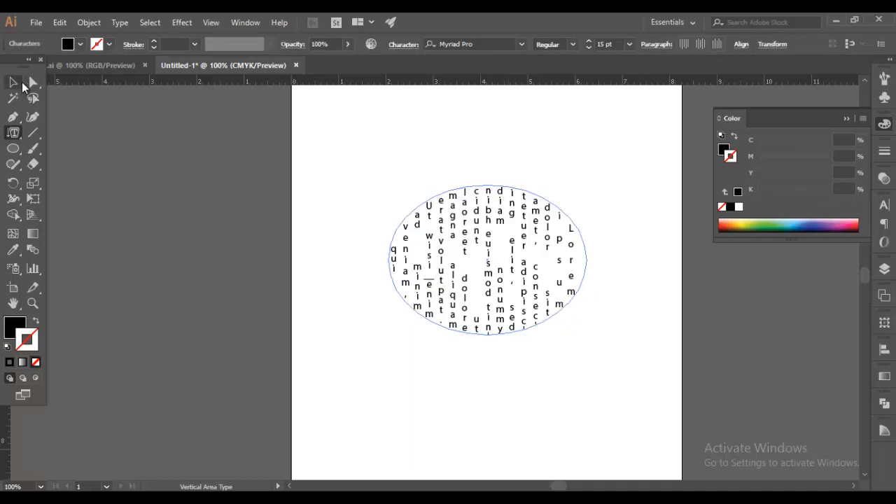
key(ctrl+a)
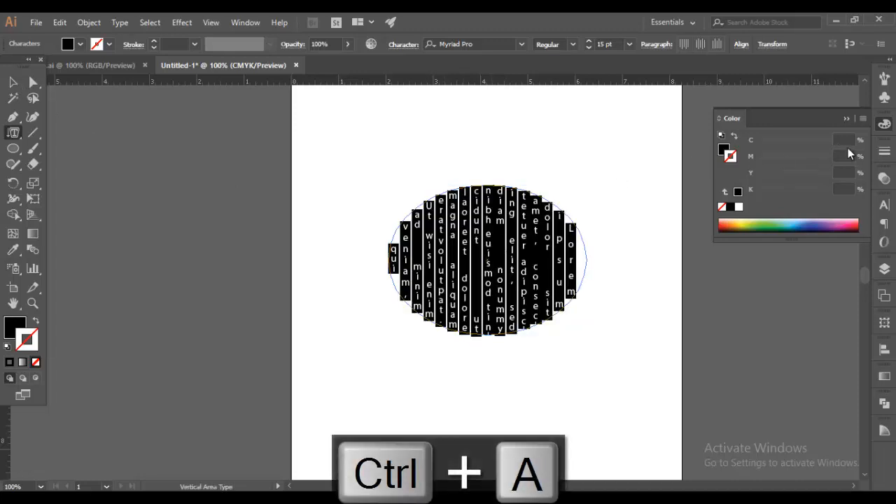
click(846, 120)
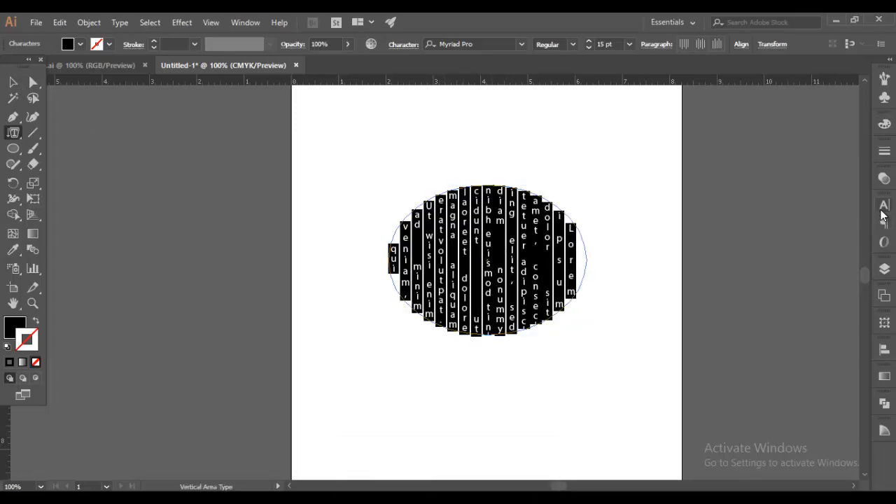
click(884, 205)
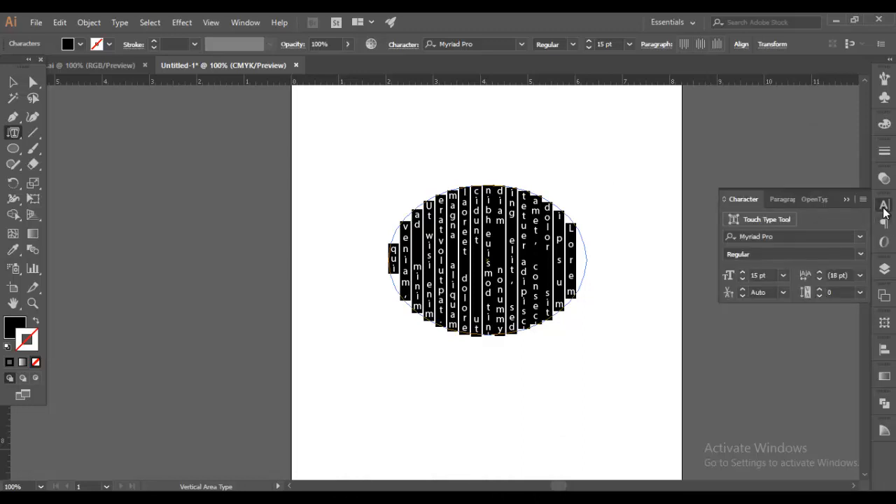
click(884, 205)
Delete the elliptical vertical area text from the artboard.
click(12, 81)
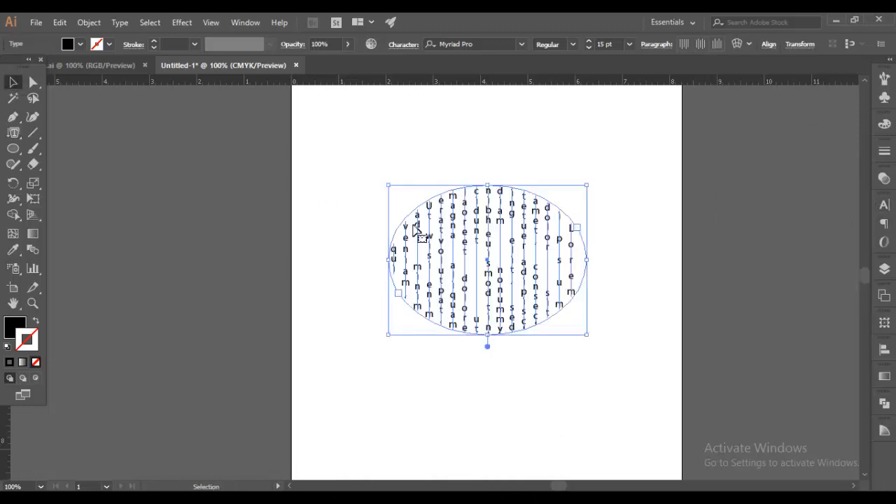
click(356, 169)
drag(355, 144, 608, 367)
key(Delete)
Draw a circle about 3.39 in across, right of the artboard's centre line.
click(12, 149)
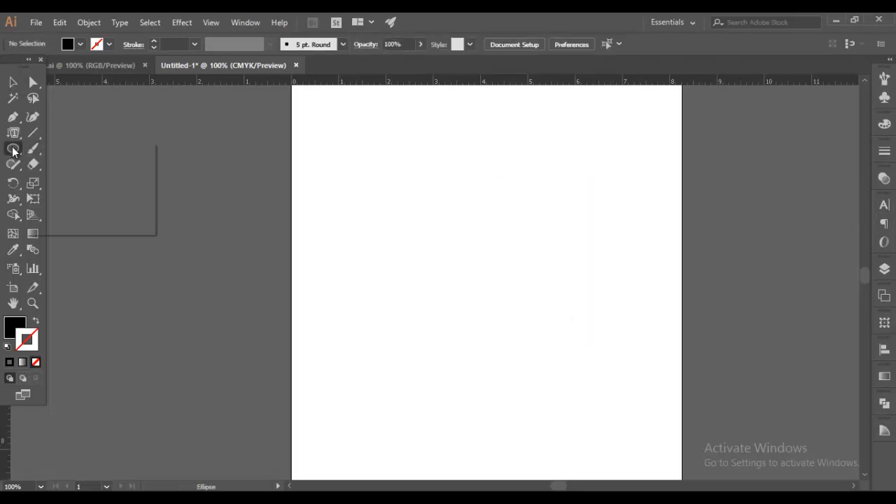
click(13, 132)
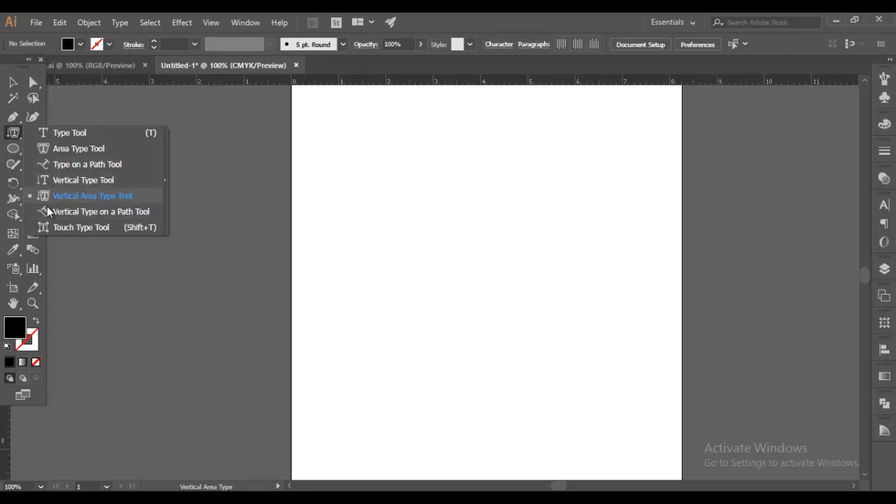
click(13, 148)
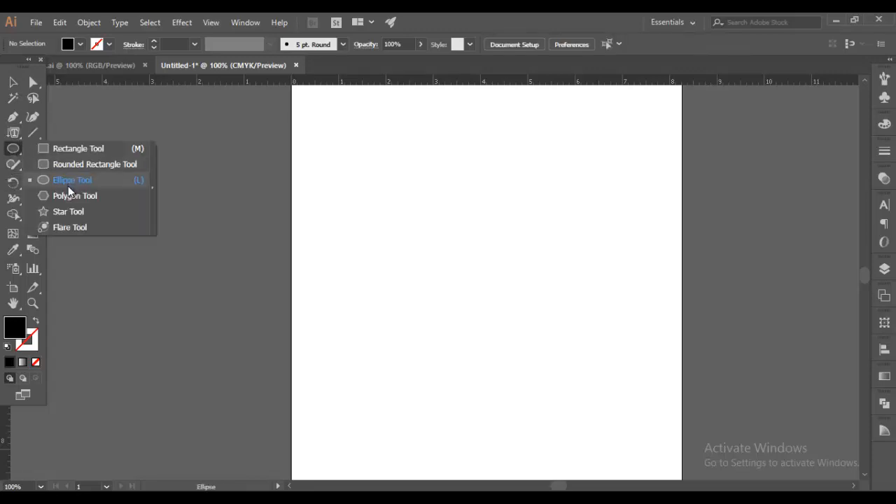
click(70, 182)
drag(448, 214, 607, 372)
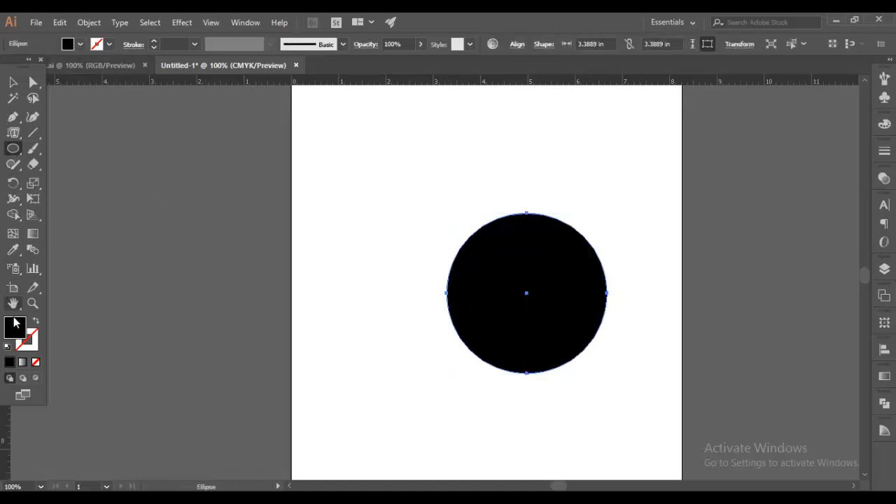
Remove the circle's fill and give it a black 1 pt stroke.
click(29, 349)
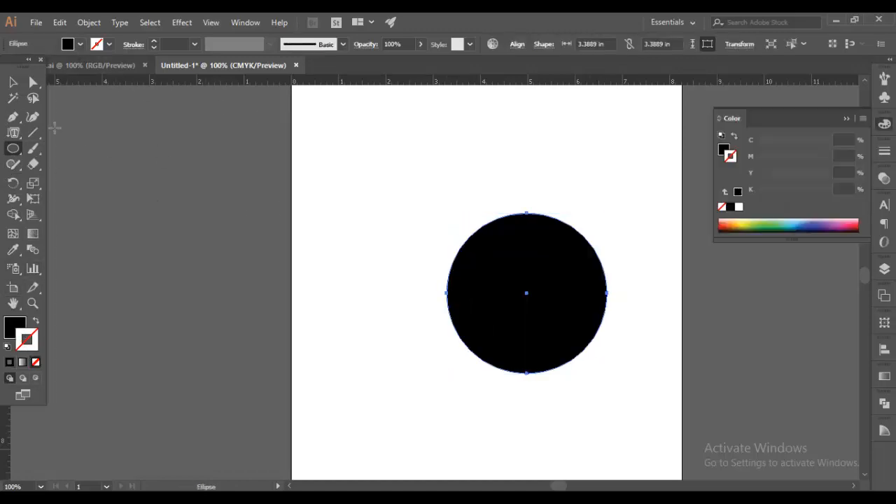
click(14, 327)
click(37, 361)
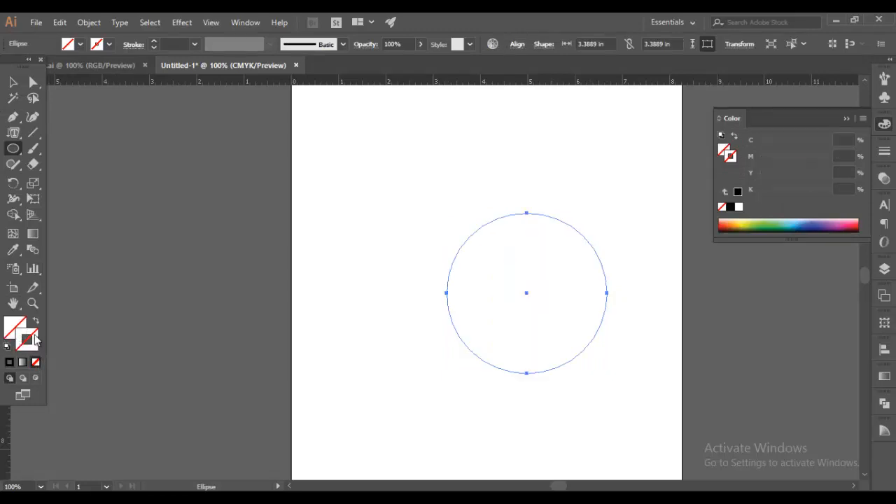
click(729, 206)
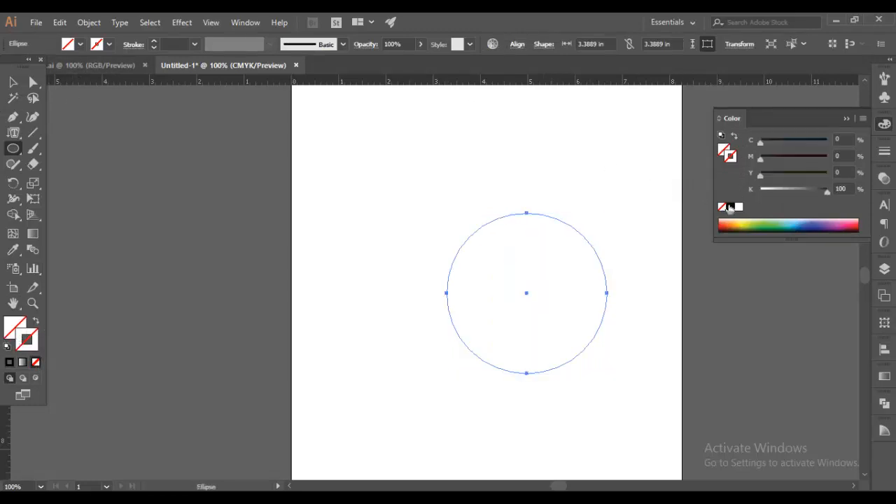
Place vertical placeholder text along the circle's outline with the Vertical Type on a Path tool, and deselect it.
click(14, 133)
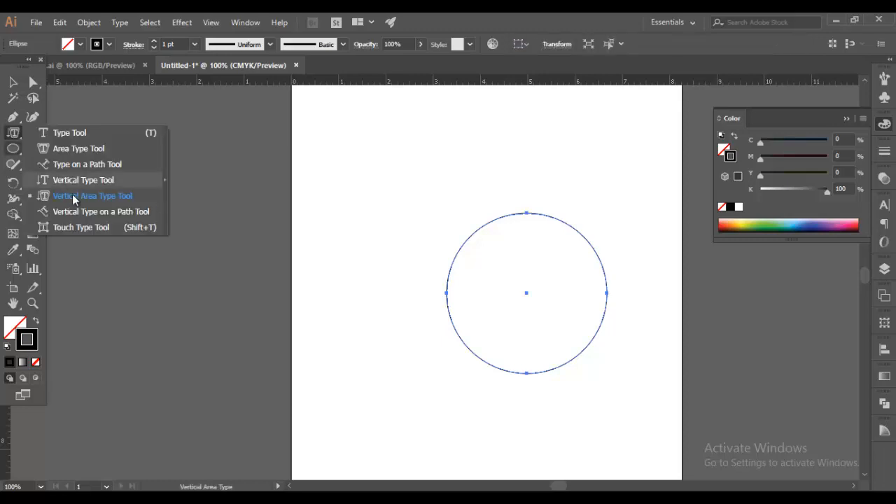
click(80, 196)
click(14, 132)
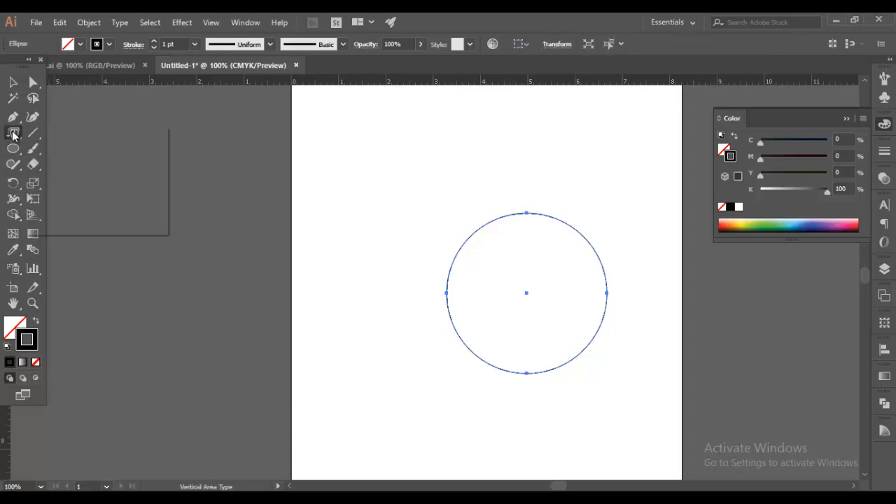
click(83, 213)
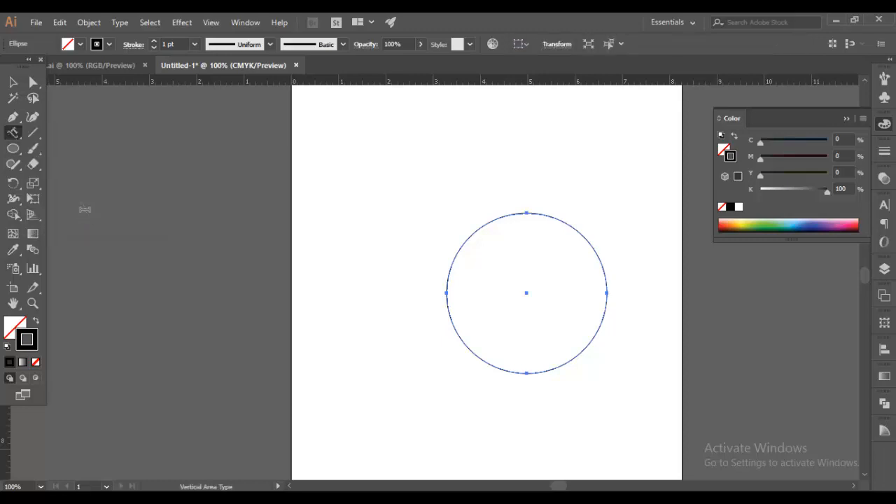
click(522, 213)
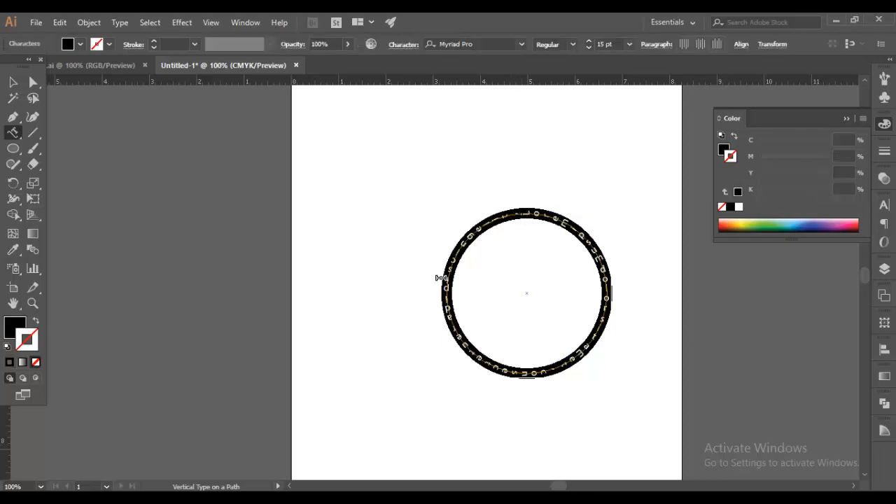
click(12, 82)
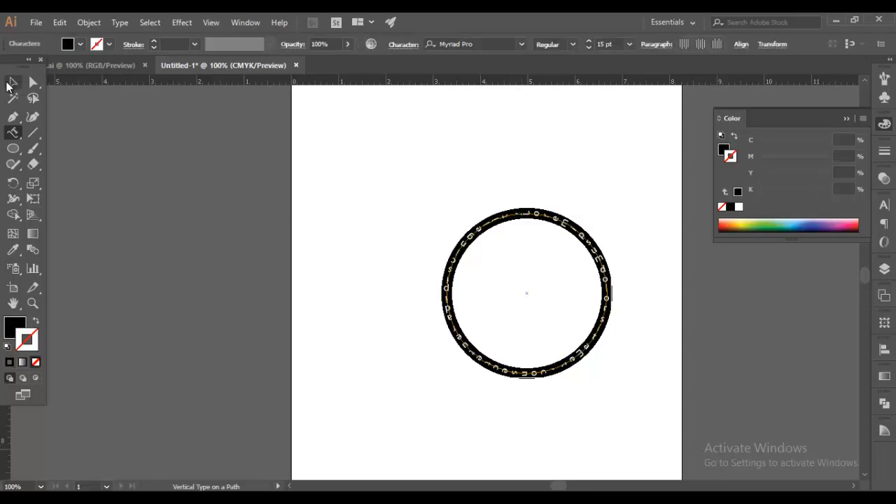
click(633, 361)
Replace the placeholder text on the circle with "This is my sample text only" and select all of the new text.
key(ctrl+equal)
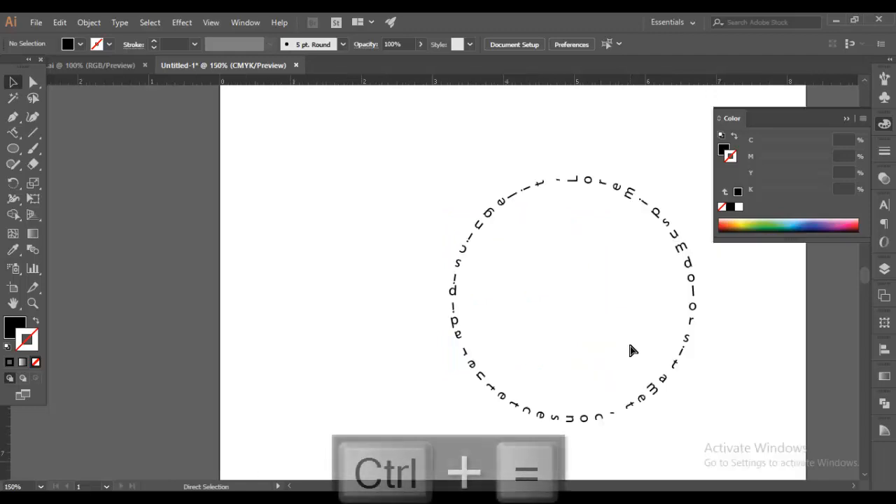
key(space)
drag(602, 268, 424, 242)
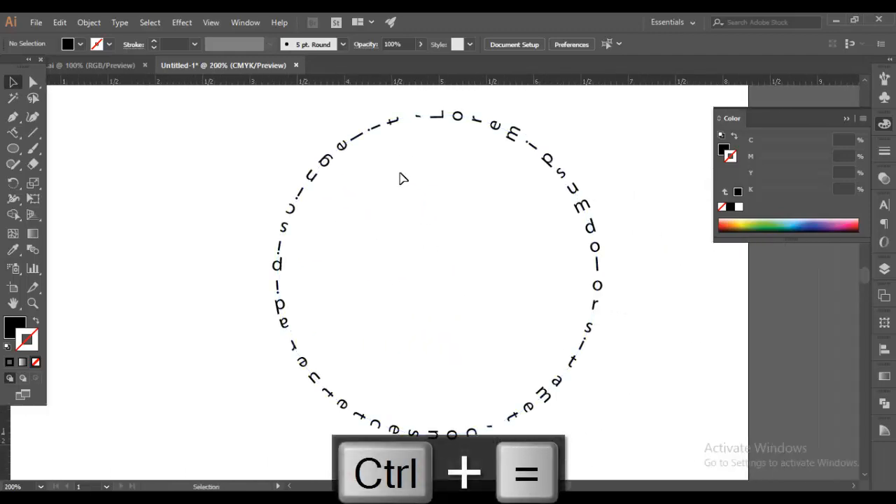
drag(12, 131, 66, 206)
click(441, 113)
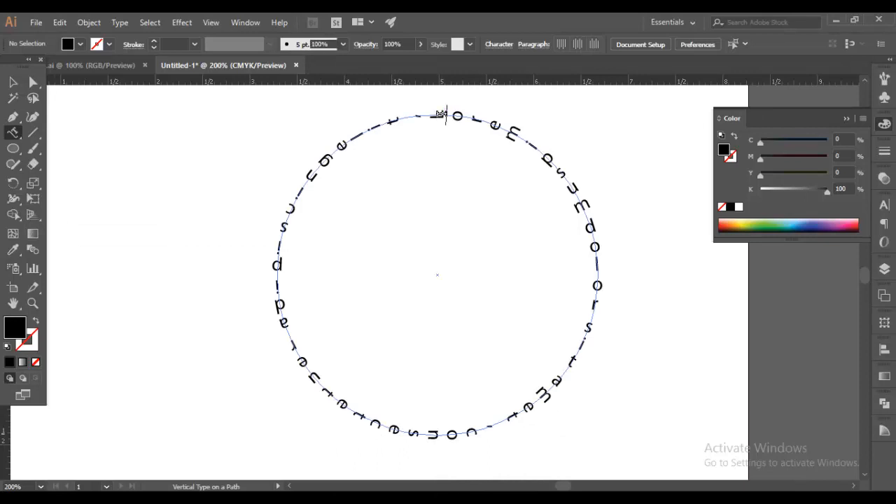
key(ctrl+a)
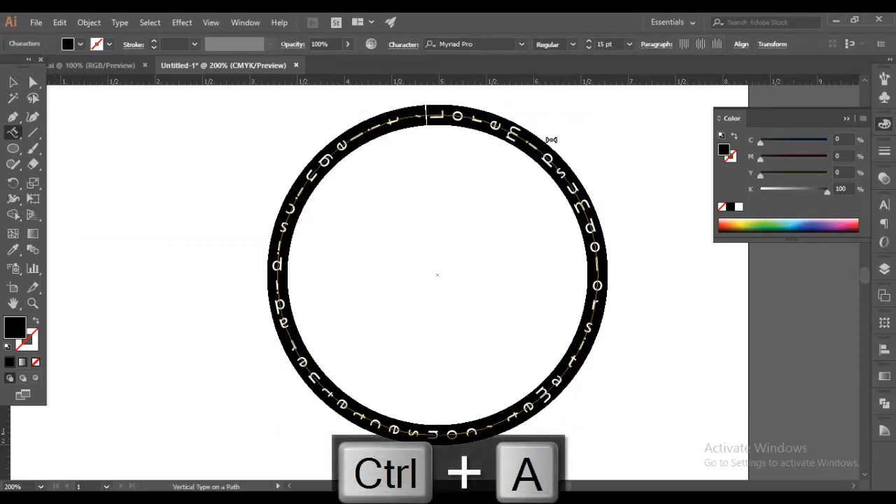
text(This)
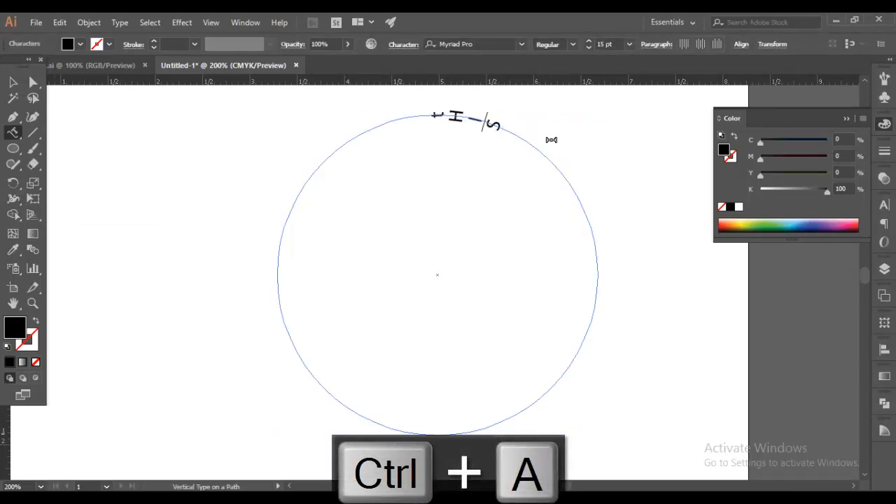
key(BackSpace)
key(BackSpace)
key(BackSpace)
key(BackSpace)
text(Th)
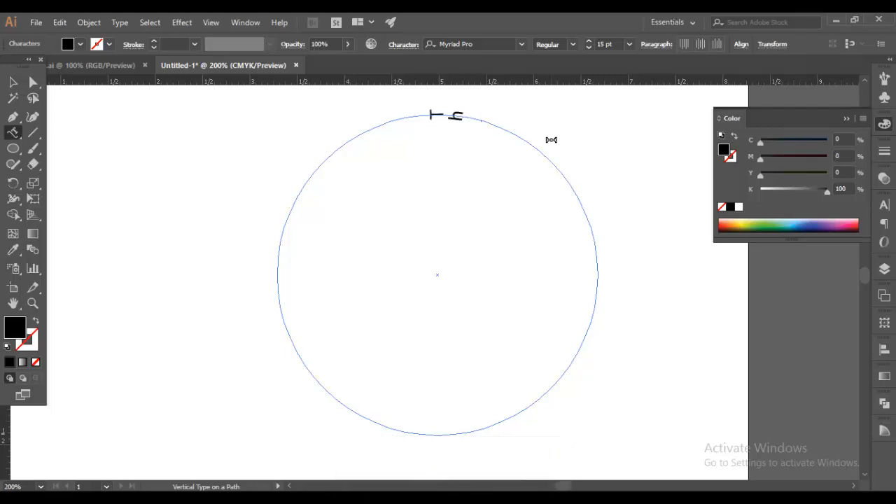
text(is is my sample t)
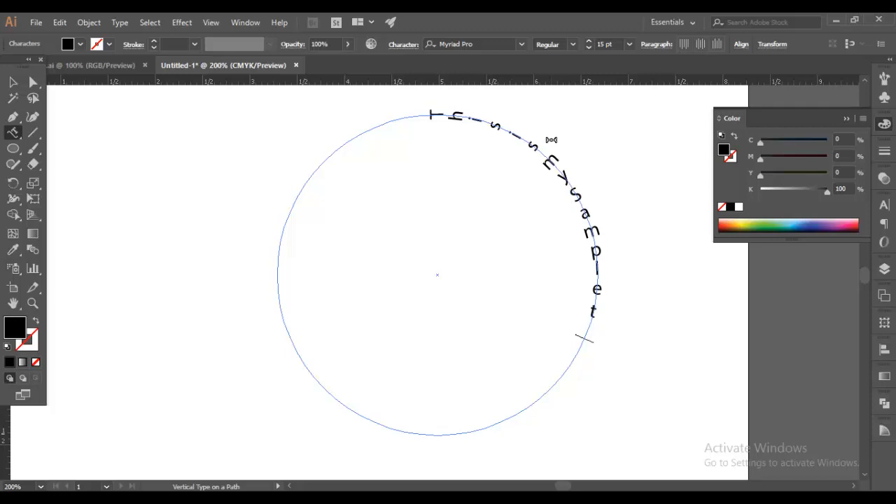
text(ext on y)
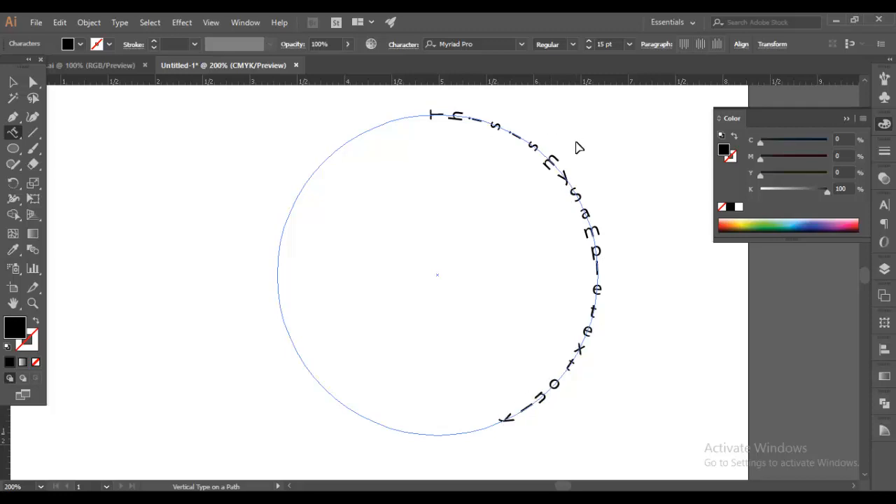
key(ctrl+a)
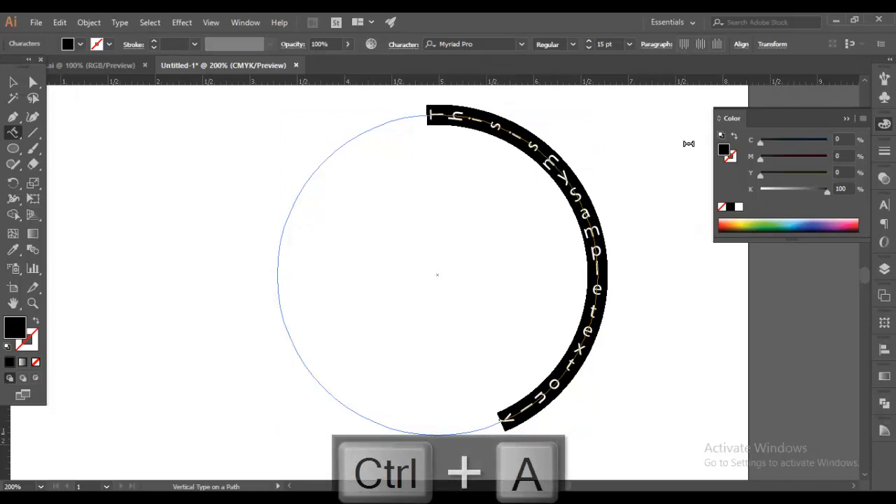
Look over the character settings for the selected circle text, leave text editing and deselect it.
click(846, 121)
click(884, 204)
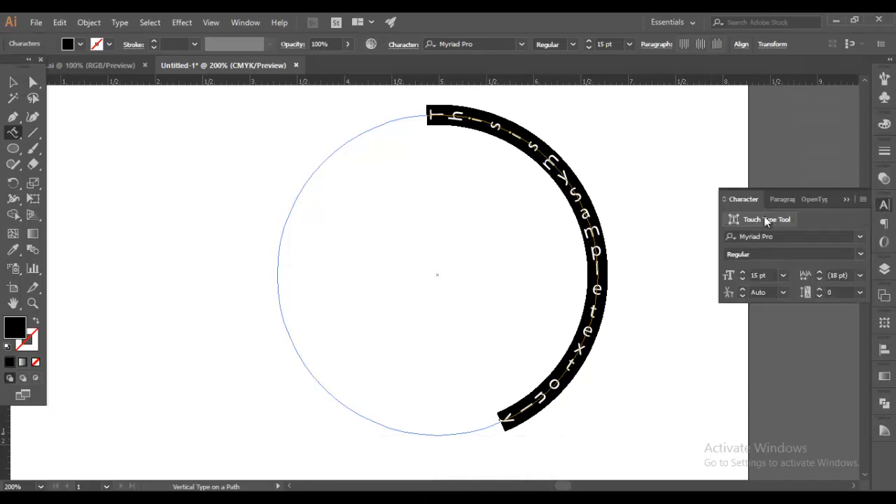
click(848, 199)
key(Escape)
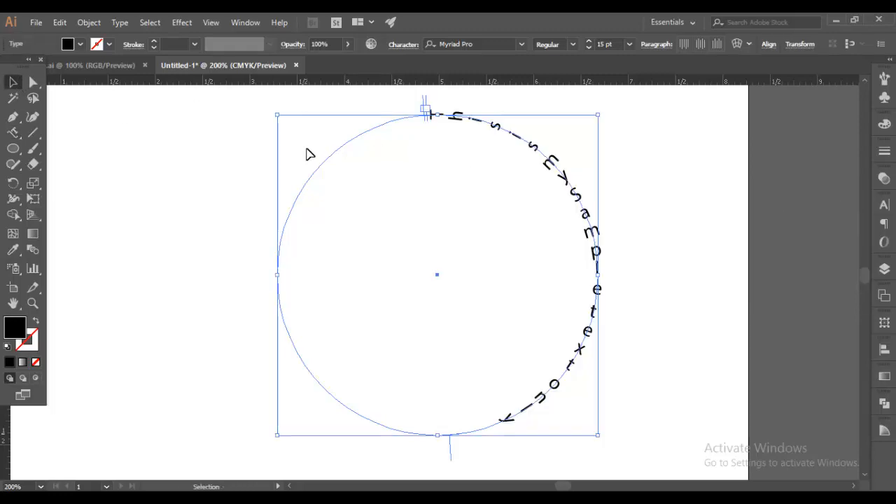
click(268, 149)
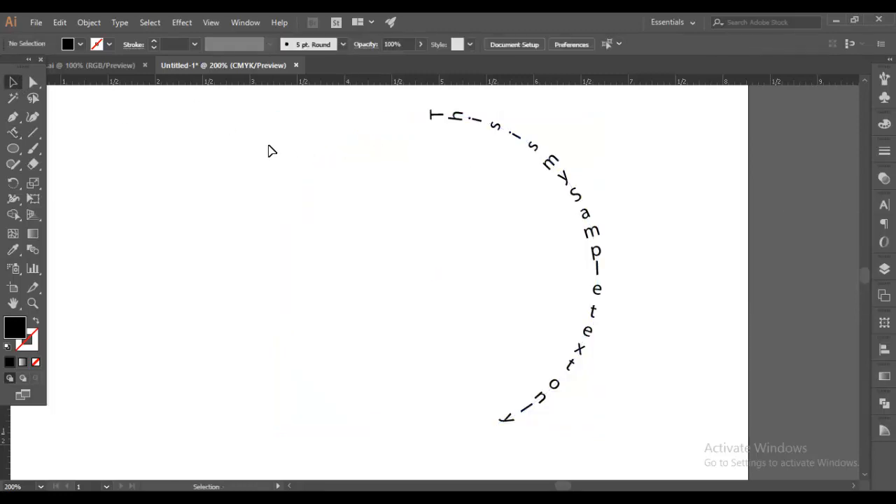
Delete the vertical path text from the artboard and change the active type tool to the standard Type tool.
click(543, 161)
key(Delete)
click(13, 132)
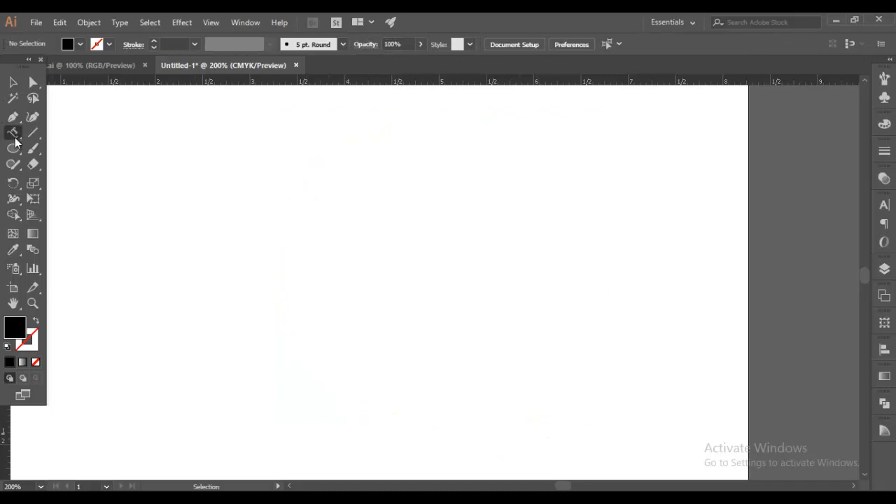
click(67, 133)
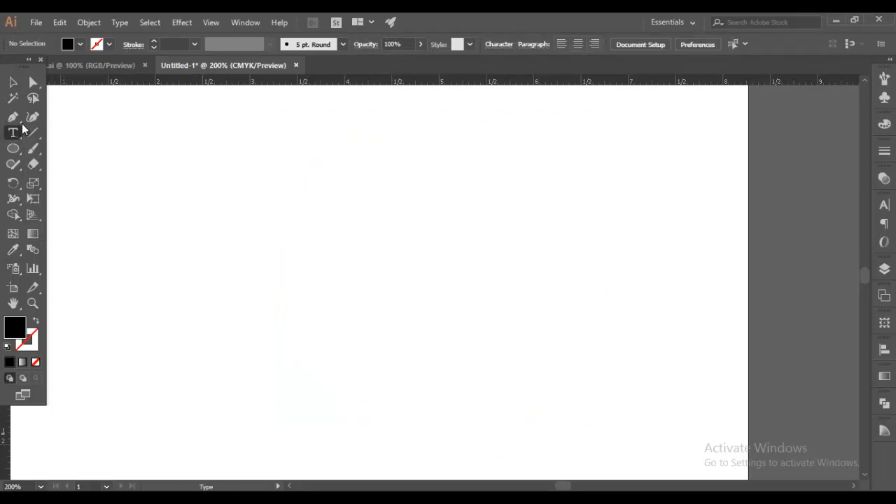
Review the set of available type tools, return to the Selection tool and switch to the open typography artwork document.
click(14, 83)
click(13, 135)
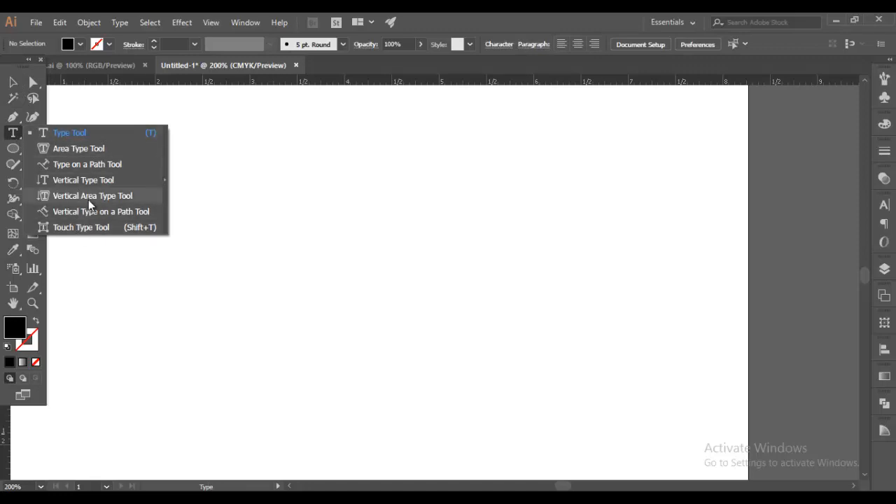
key(v)
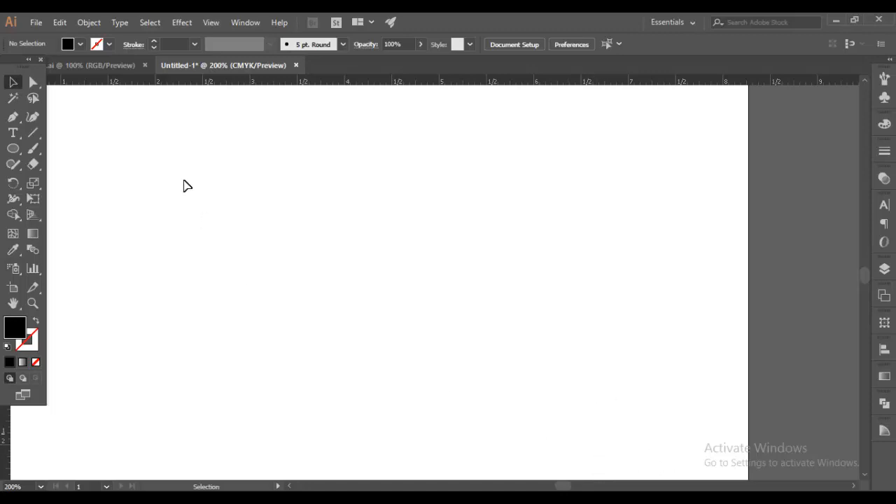
click(112, 67)
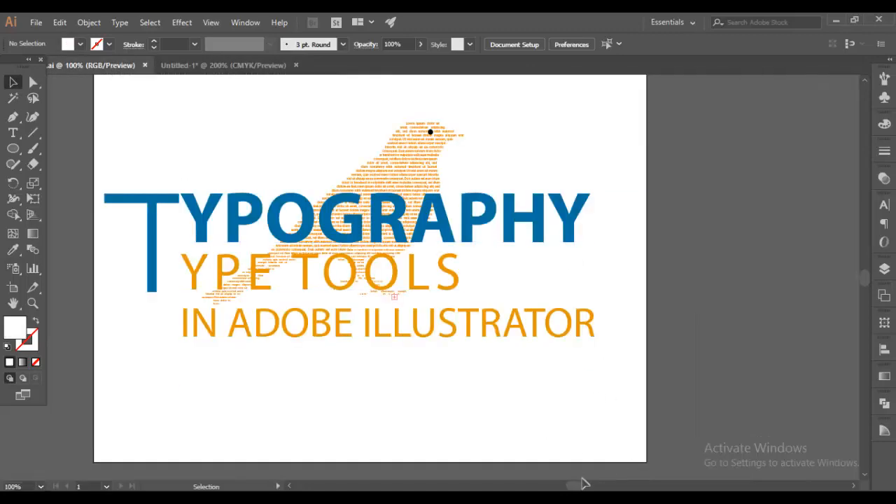